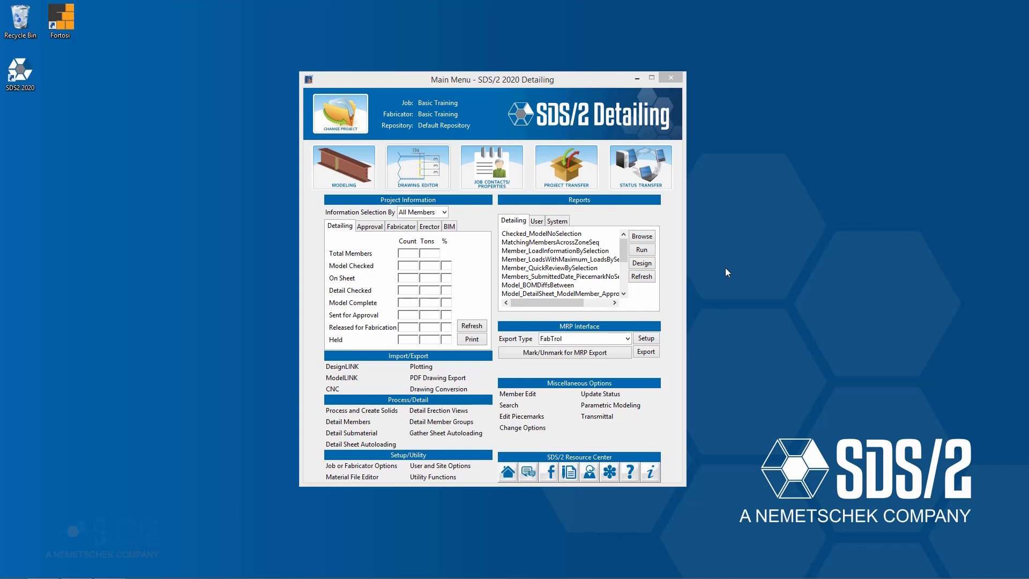
Switch to the Modeling window, start Detail Submaterial and resize its selection window to show more of the piecemark list.
left_click_drag(550, 80, 547, 74)
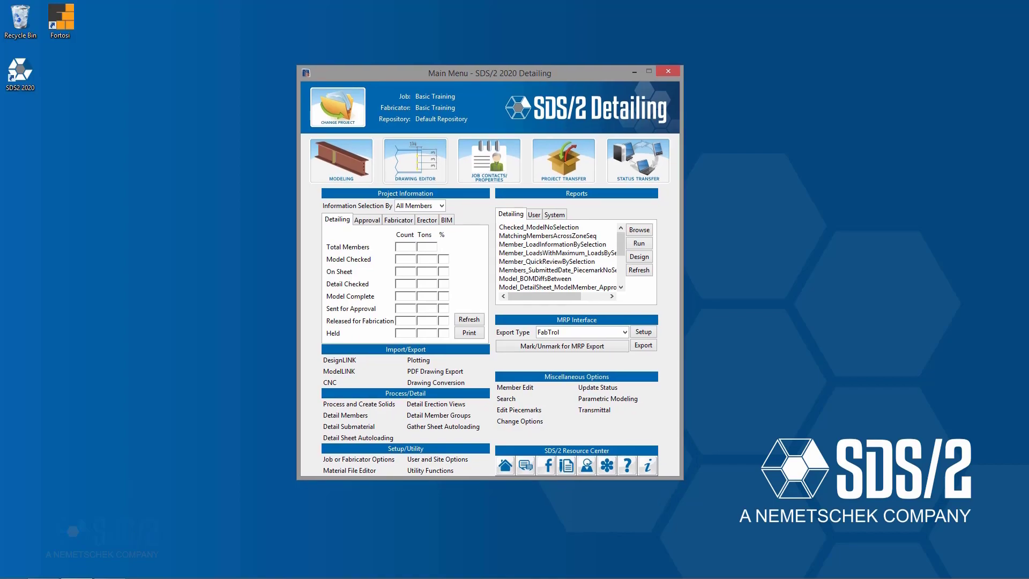
left_click(109, 568)
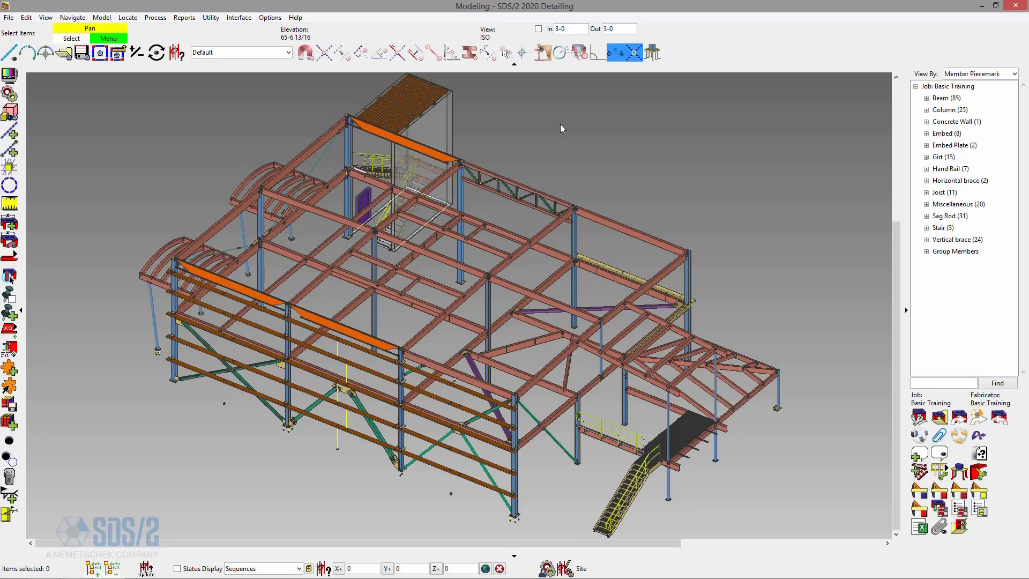
left_click(156, 17)
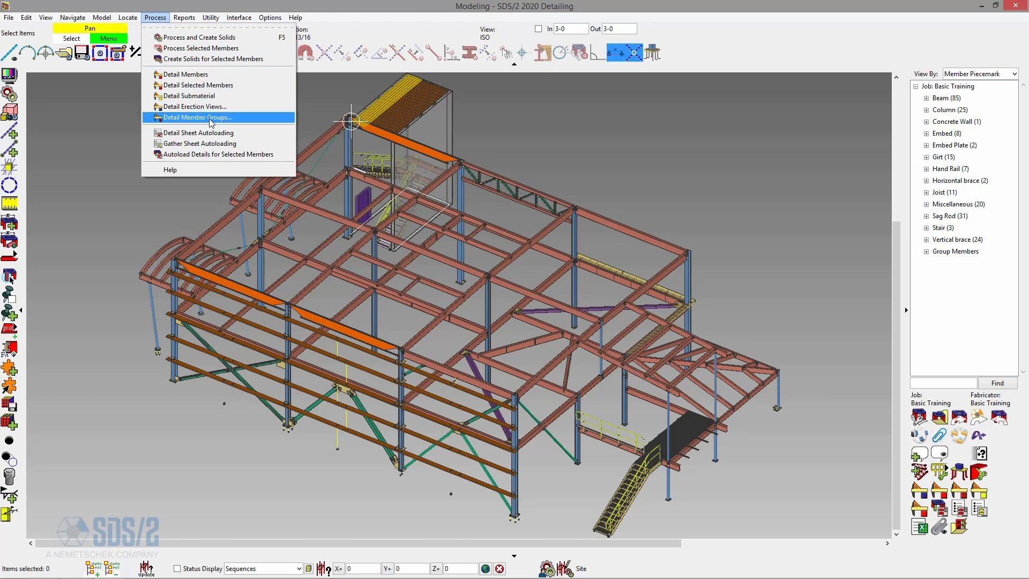
left_click(696, 164)
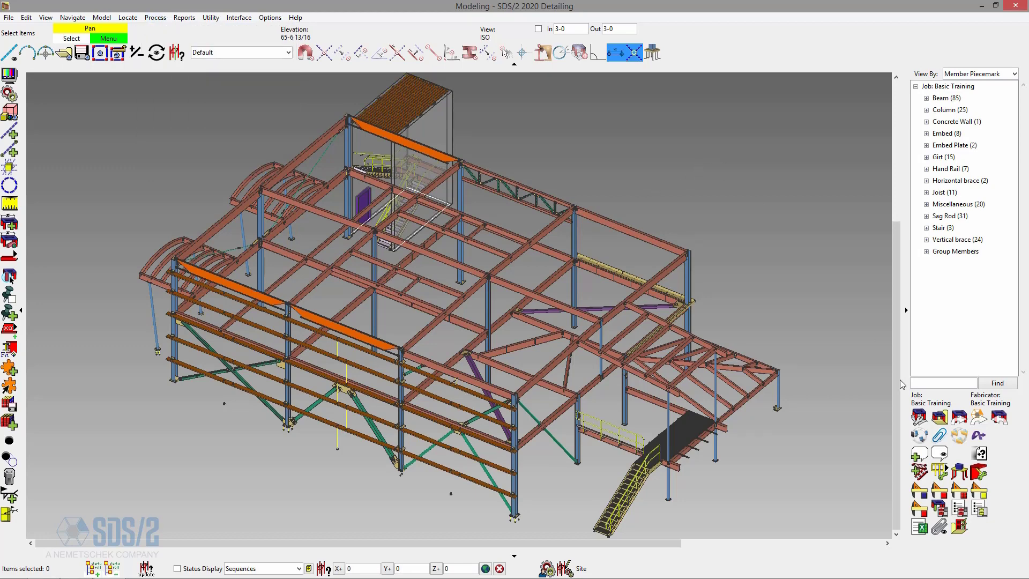
left_click(959, 491)
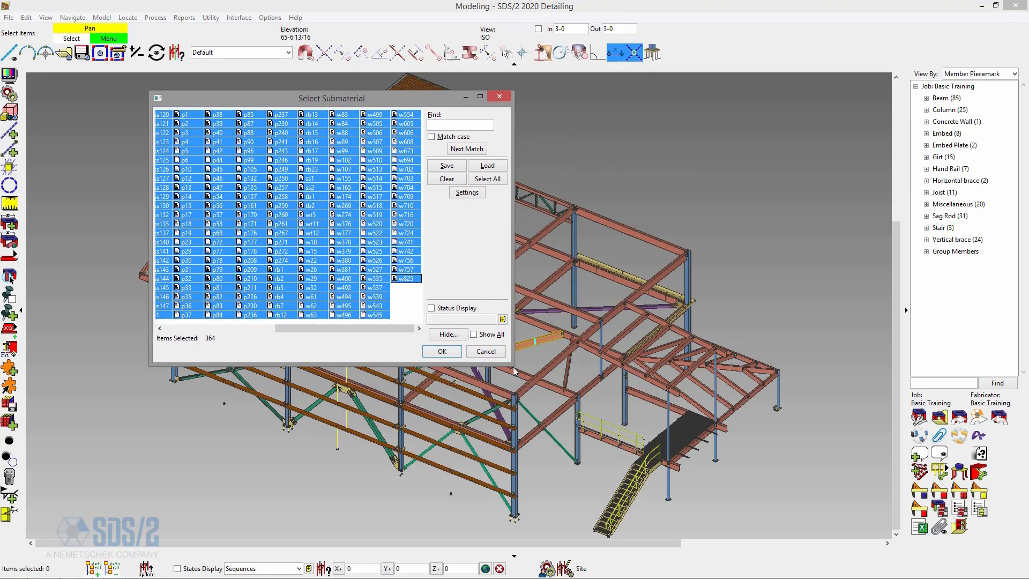
left_click_drag(526, 370, 744, 497)
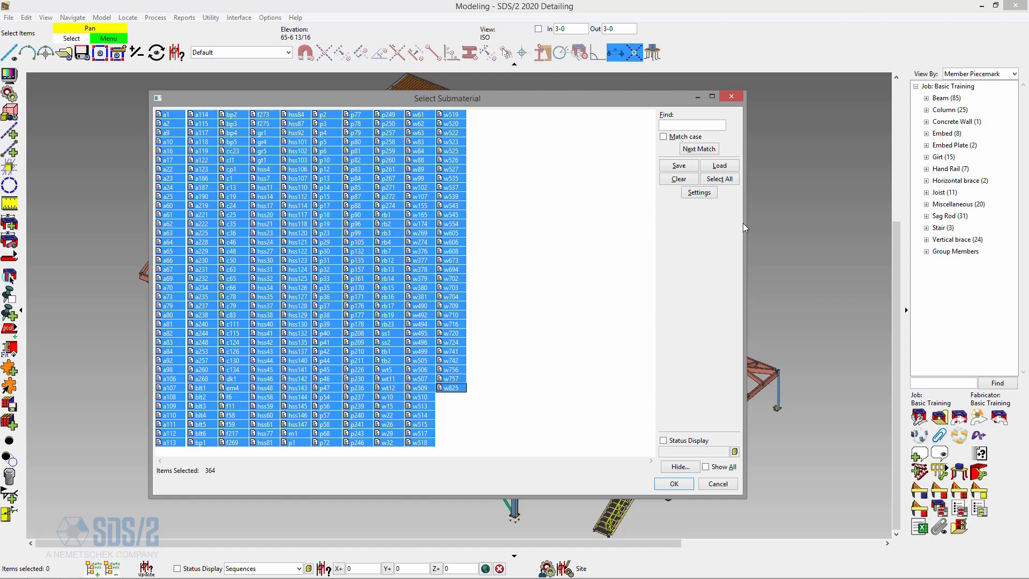
left_click_drag(745, 224, 589, 257)
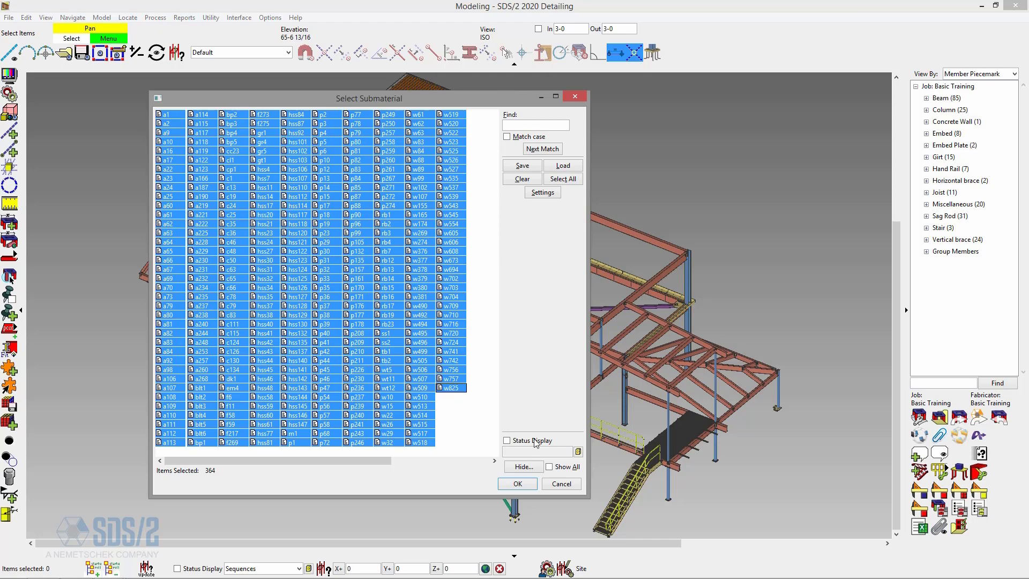
Hide the Wide Flange material type from the submaterial selection list, leaving all sequences unselected in the filter.
left_click(522, 468)
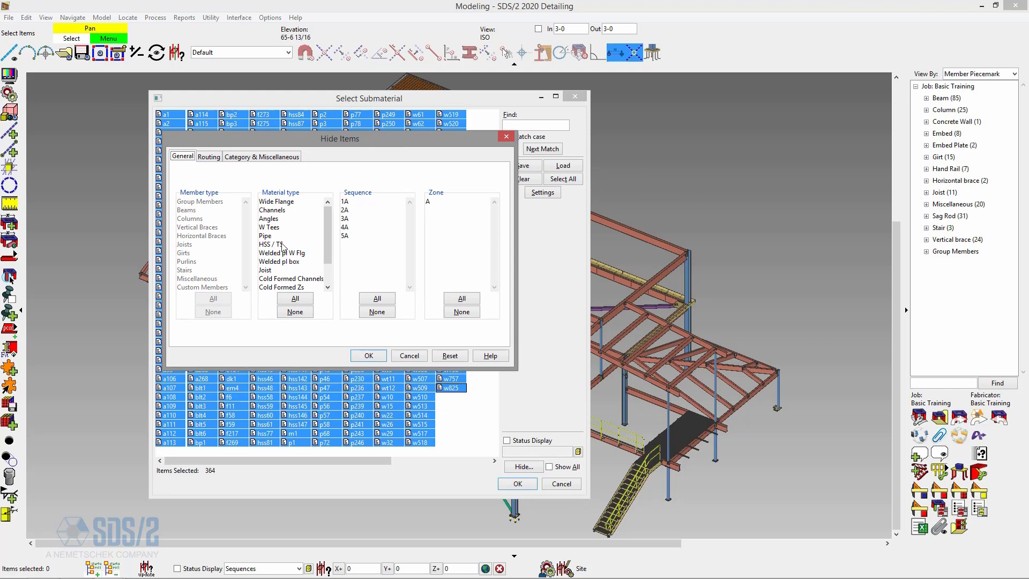
left_click_drag(326, 219, 363, 219)
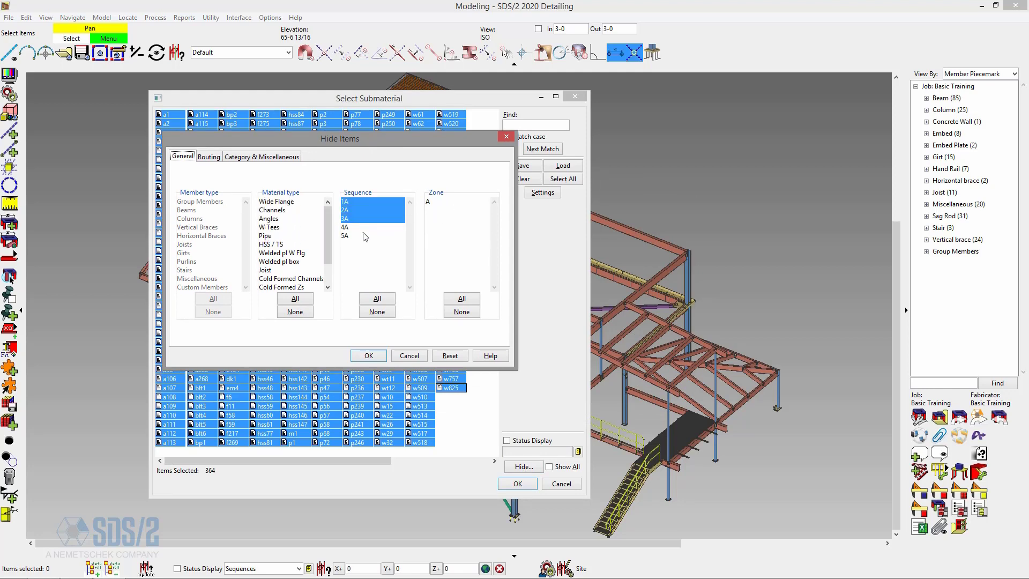
left_click(354, 202)
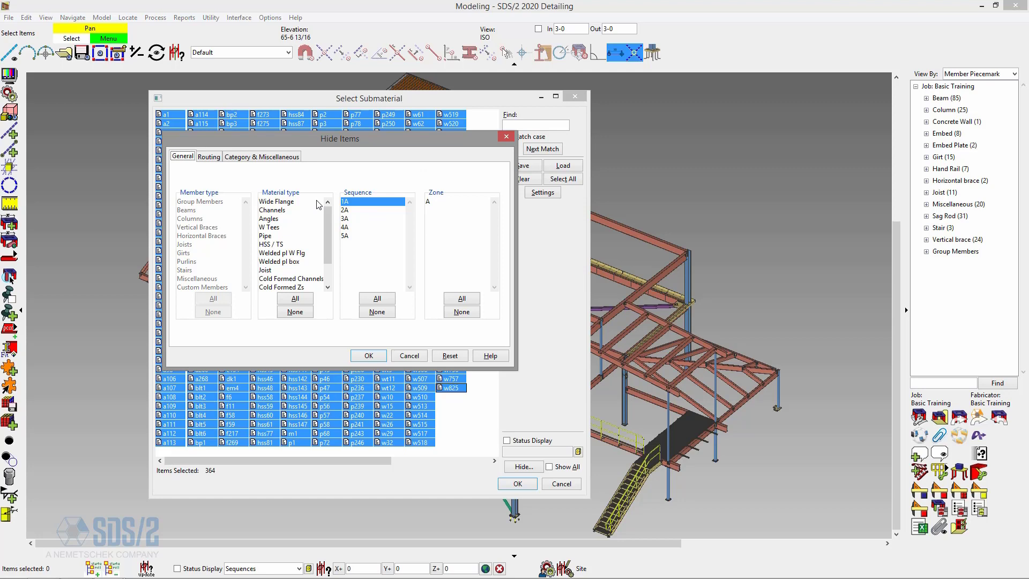
left_click_drag(284, 202, 284, 247)
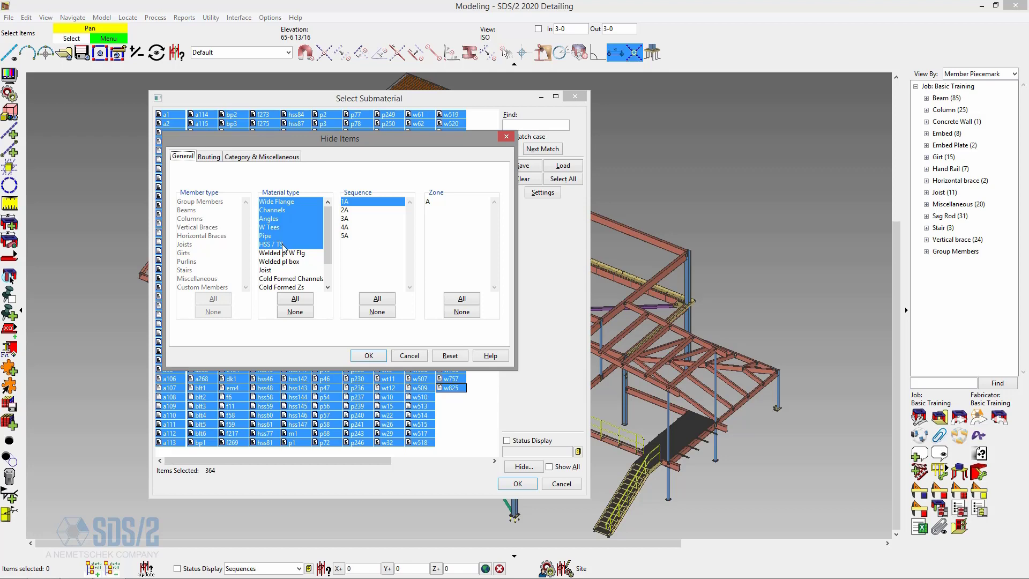
left_click(288, 203)
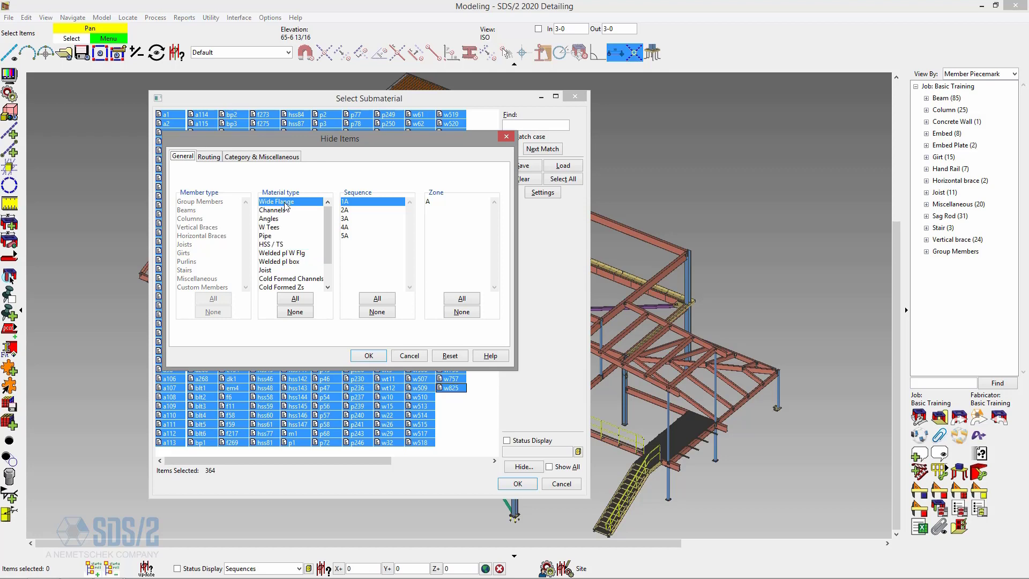
left_click(377, 311)
left_click(369, 355)
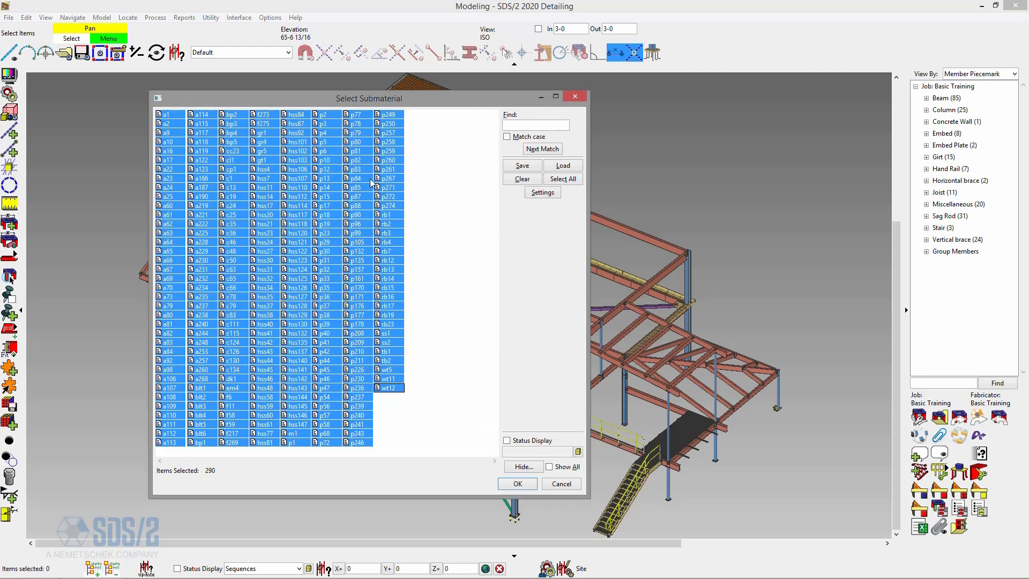
Clear the material type filter and hide Main material from the submaterial list through the special masking options.
left_click(524, 467)
left_click_drag(535, 185, 354, 160)
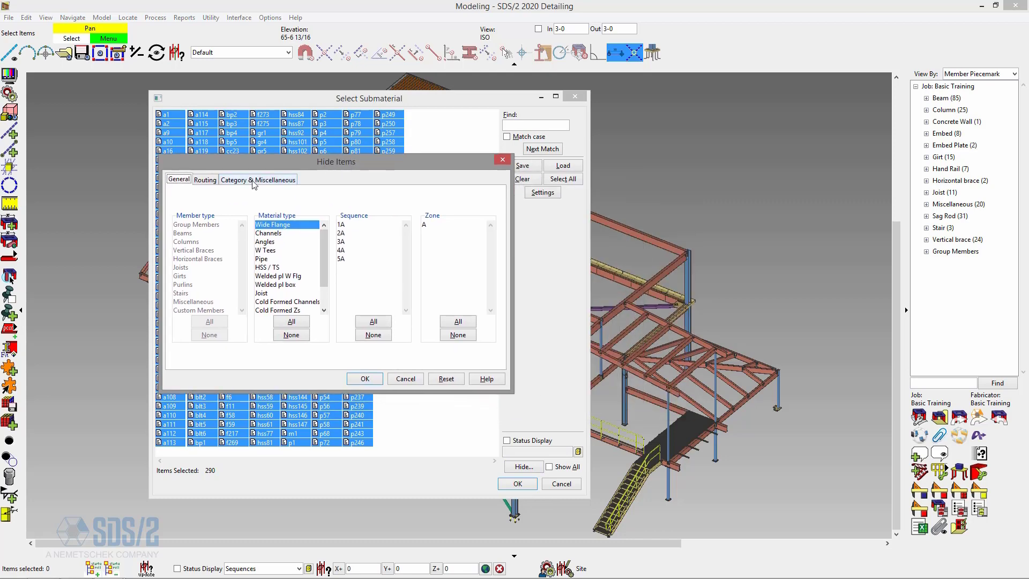
left_click(298, 340)
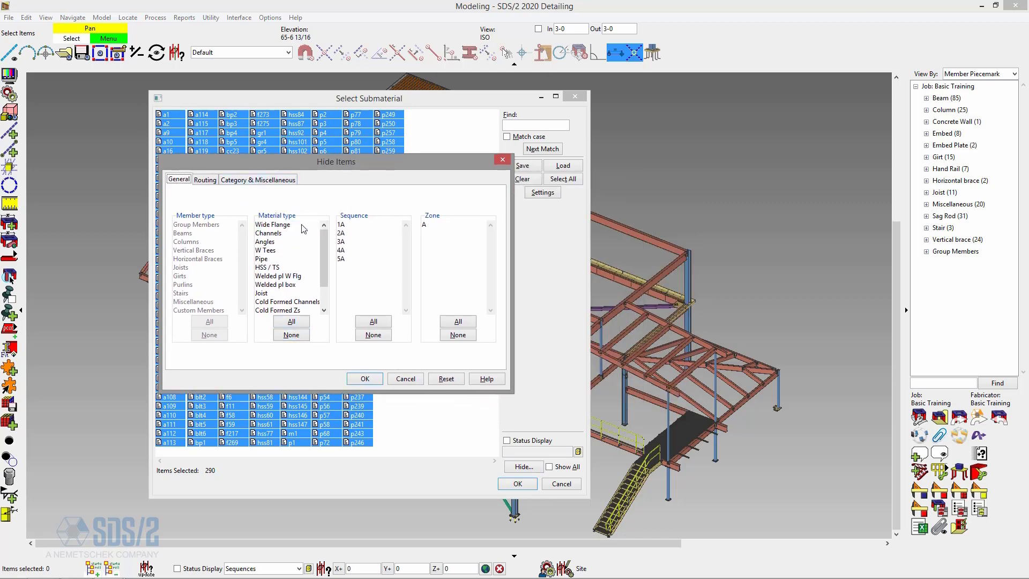
left_click(279, 180)
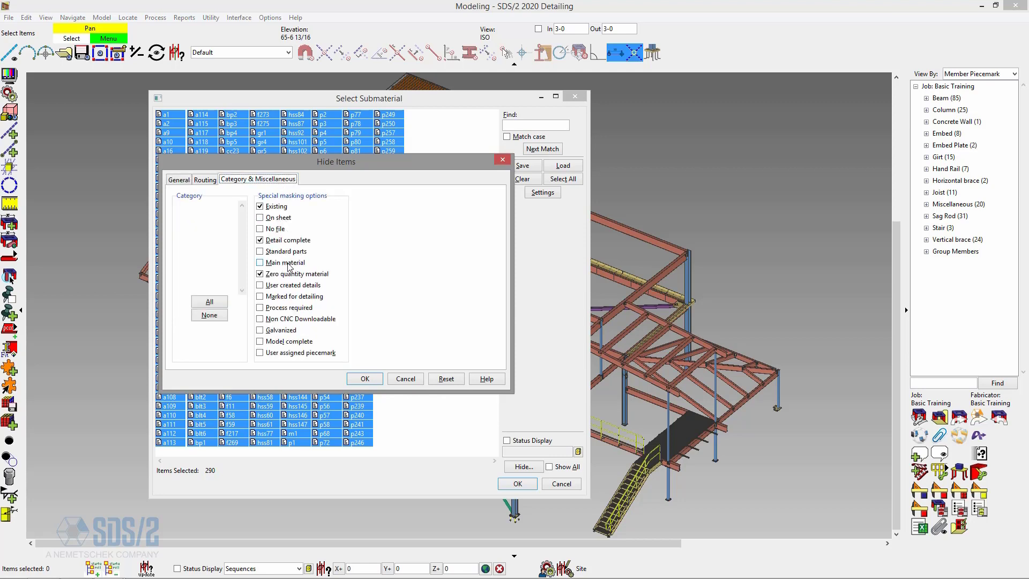
left_click(261, 263)
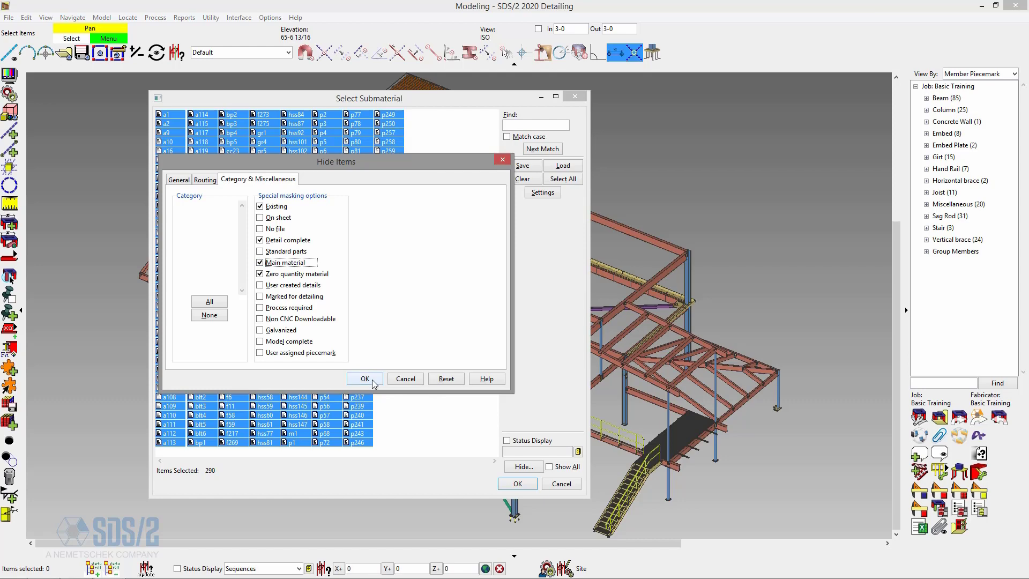
left_click(365, 379)
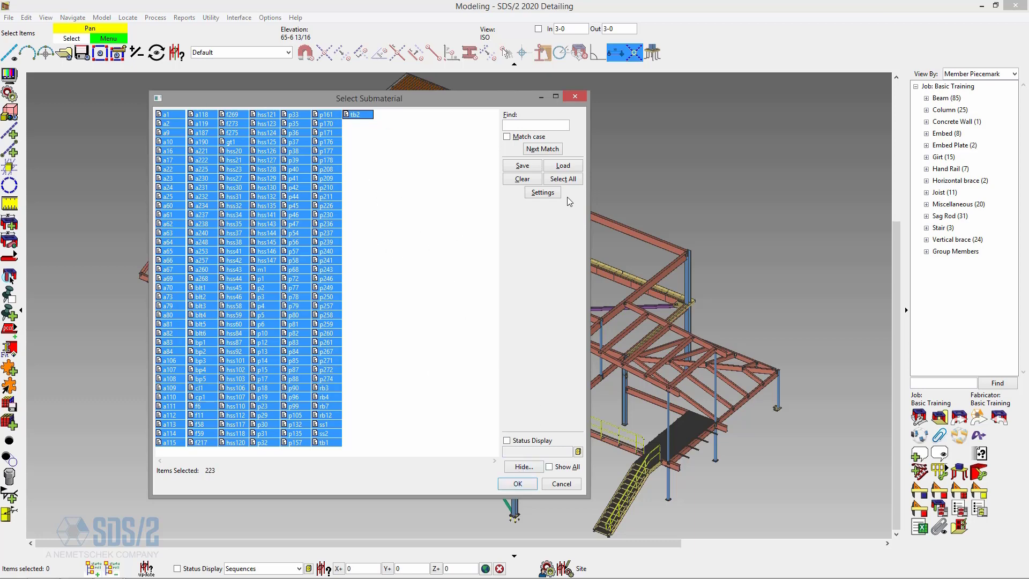
Accept the submaterial annotation and dimensioning settings, then detail the selected pieces with the progress window set to close when done.
left_click(547, 194)
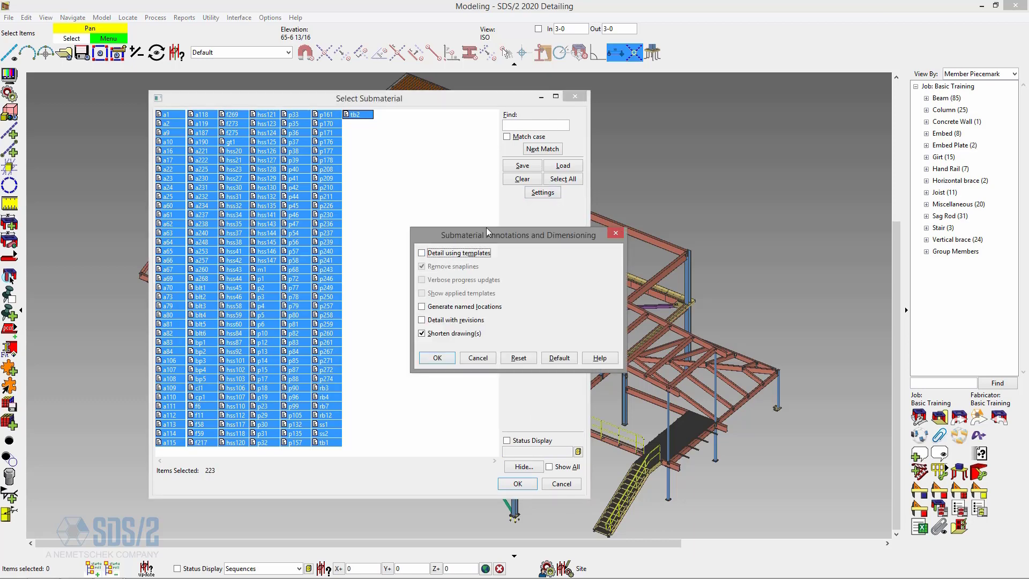
left_click_drag(471, 235, 508, 171)
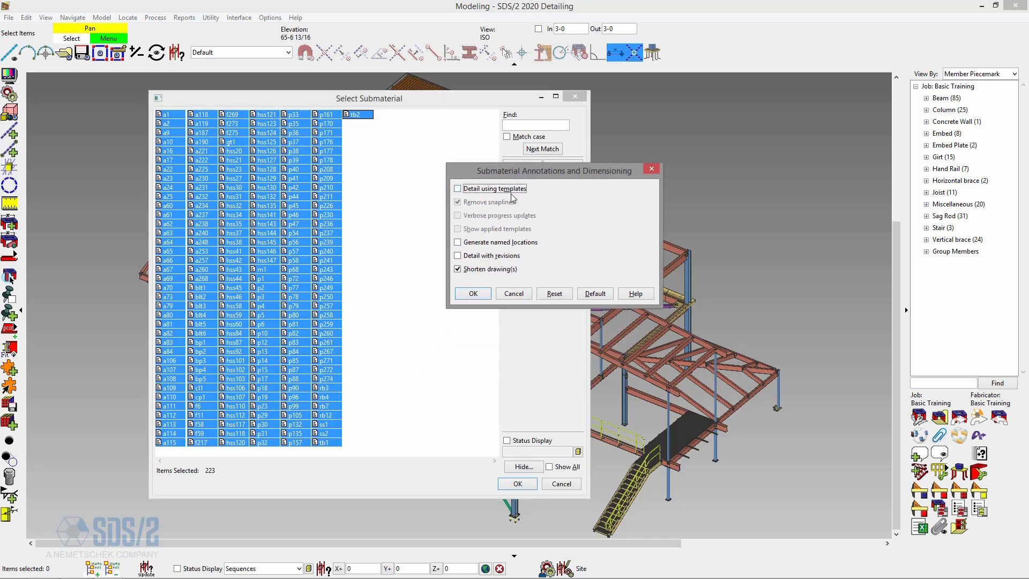
left_click(476, 296)
left_click(522, 484)
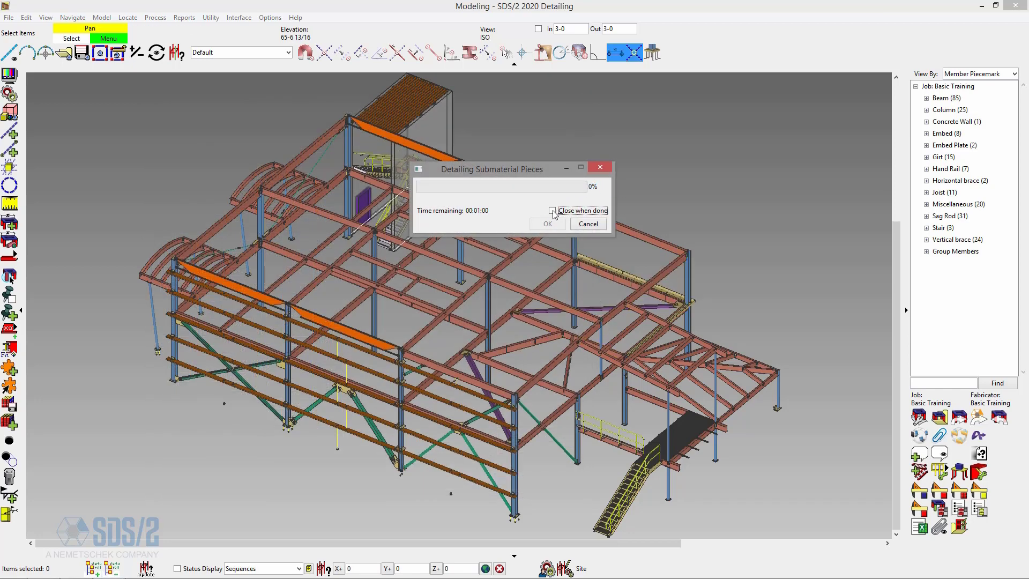
left_click(553, 211)
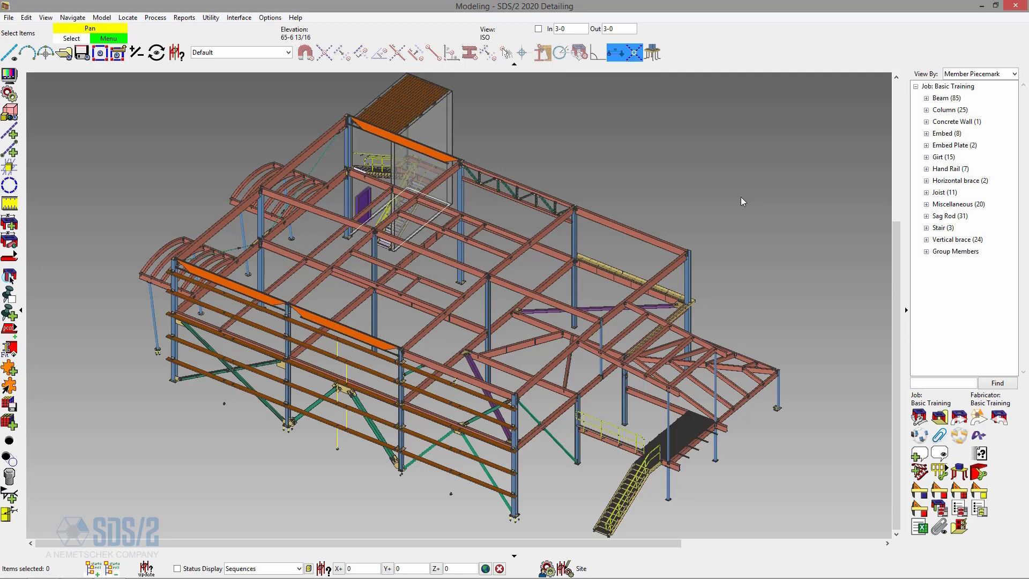
Switch to the Drawing Editor and open the submaterial drawing a1.
left_click(981, 5)
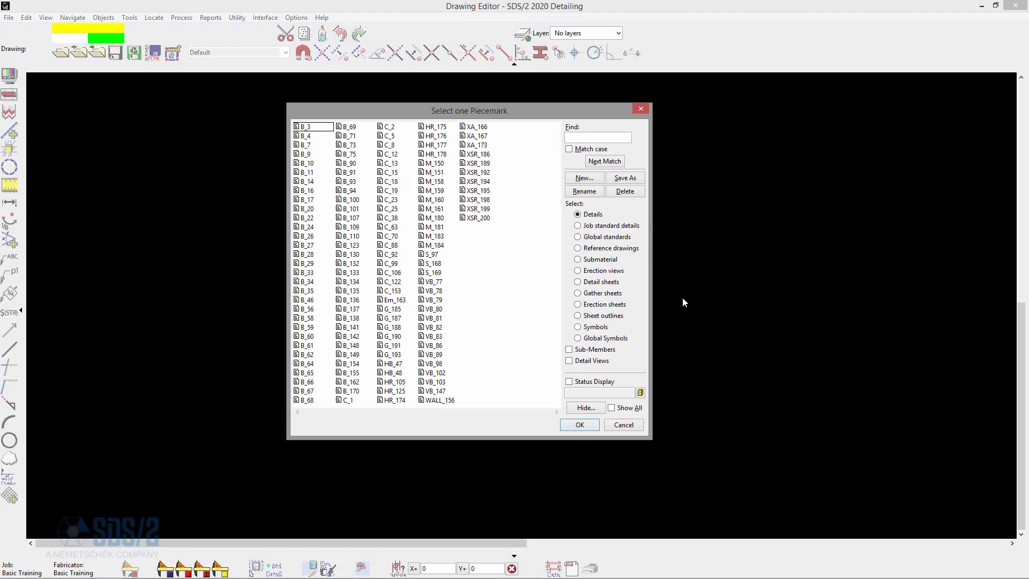
left_click(611, 261)
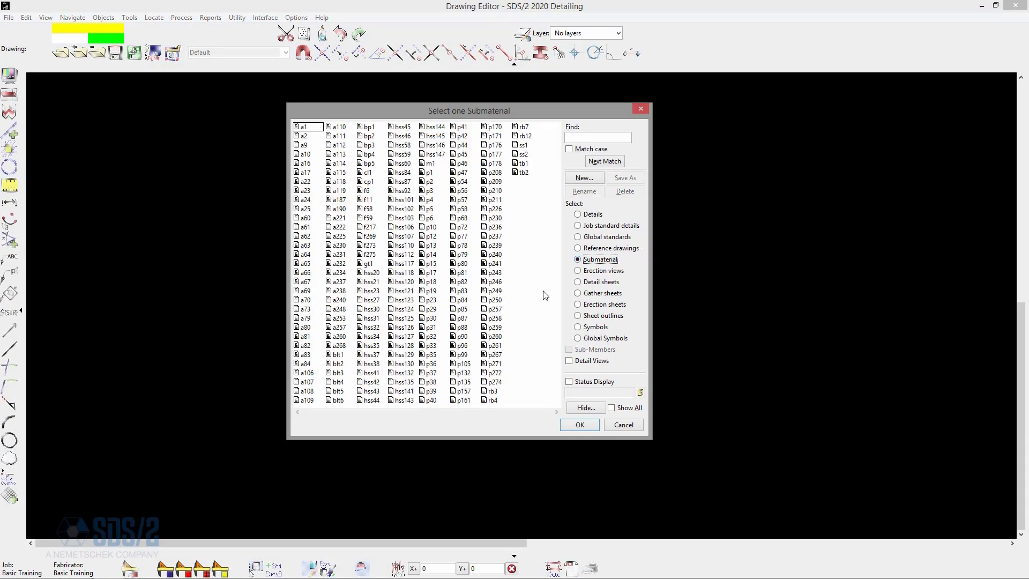
double_click(305, 127)
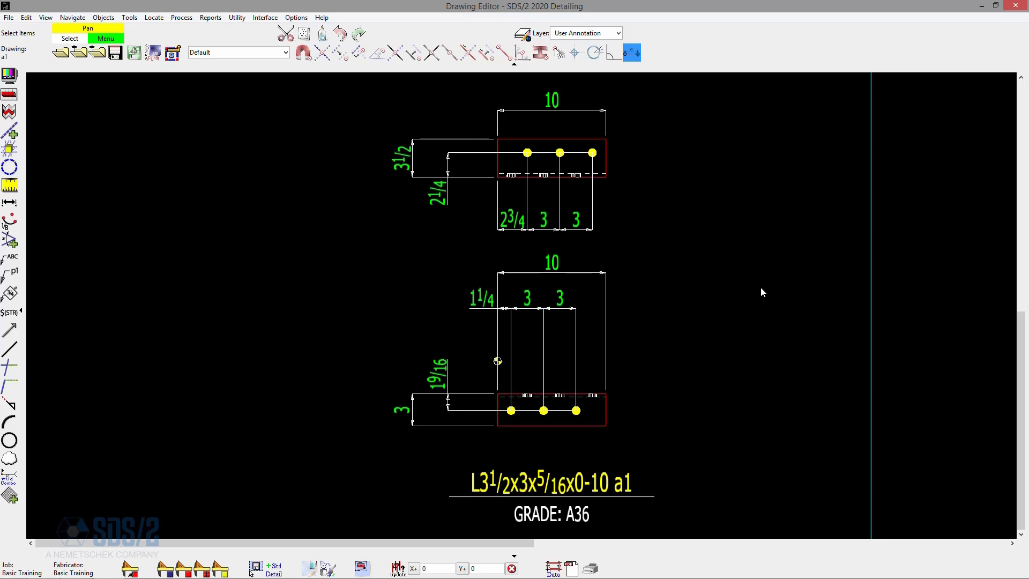
Page forward through the angle submaterial drawings from a1 to a240, examining their dimensions and hole layouts.
key("Page_Down")
key("Page_Down")
key("Page_Down")
key("Page_Down")
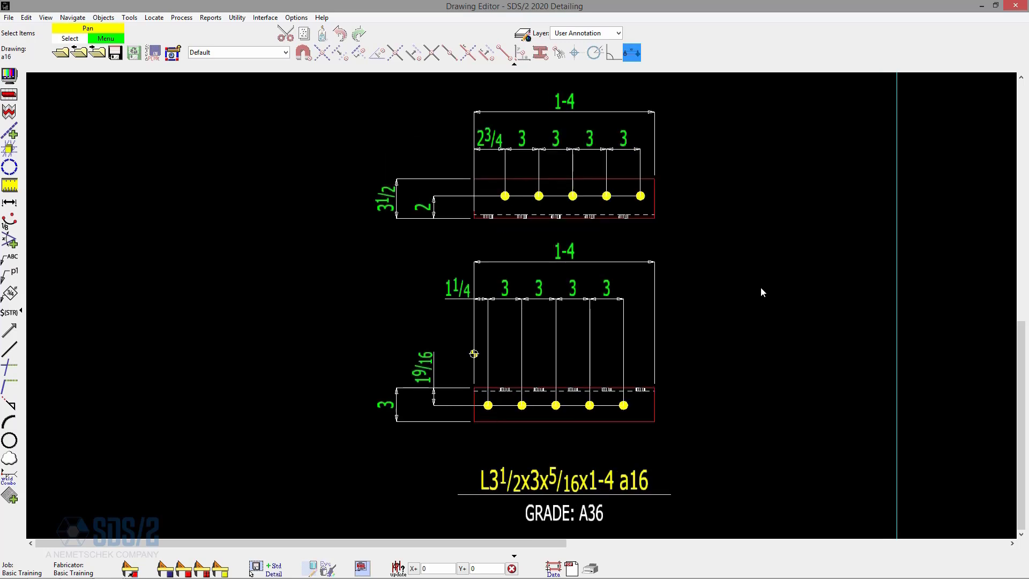
key("Page_Down")
key("Page_Down")
key("Page_Down")
key("Page_Down")
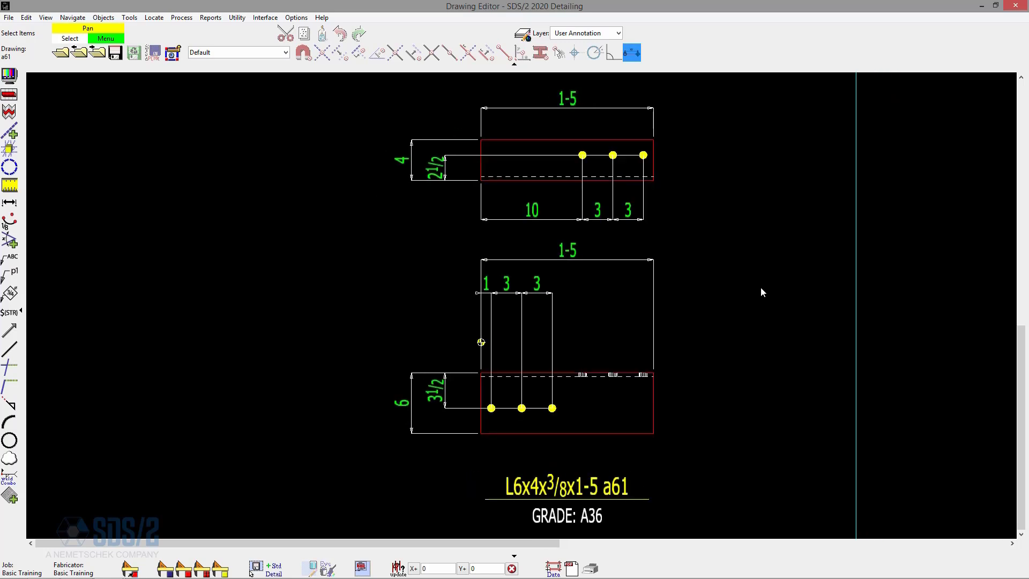
key("Page_Down")
key("Page_Down")
key("Page_Down")
key("Page_Down")
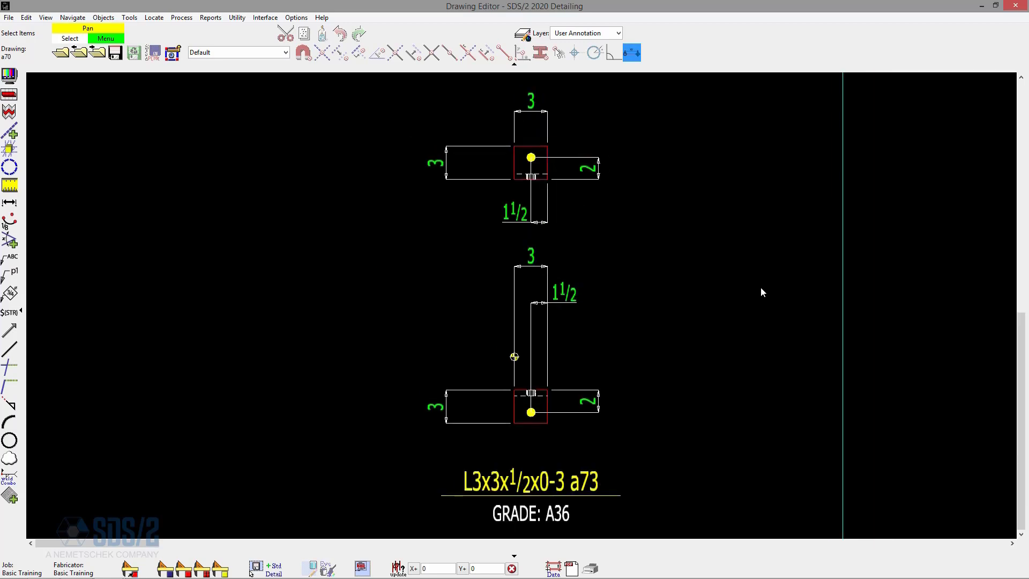
key("Page_Down")
key("Page_Down")
key("Page_Down")
key("Page_Down")
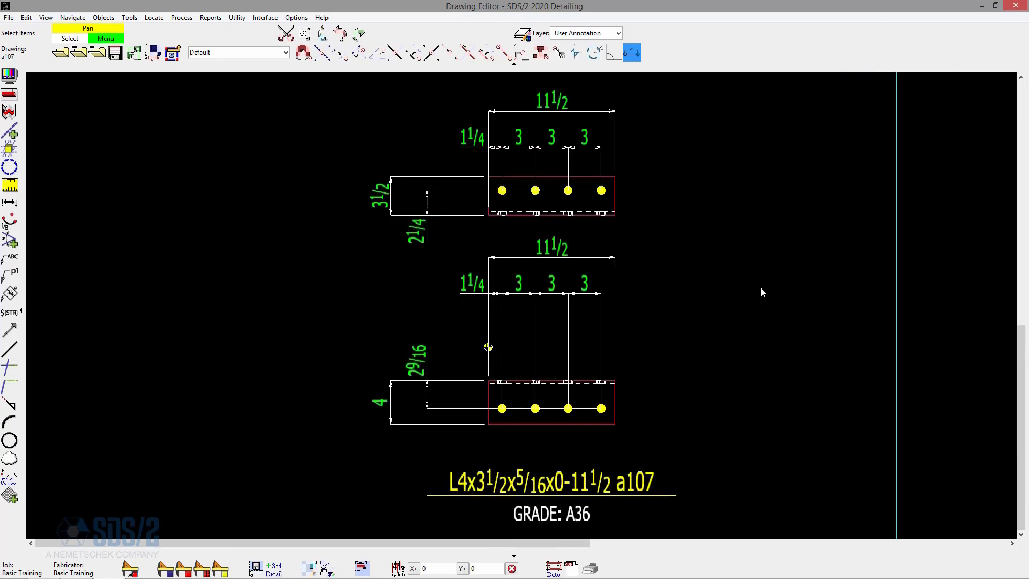
key("Page_Down")
key("Page_Down")
key("Page_Down")
key("Page_Down")
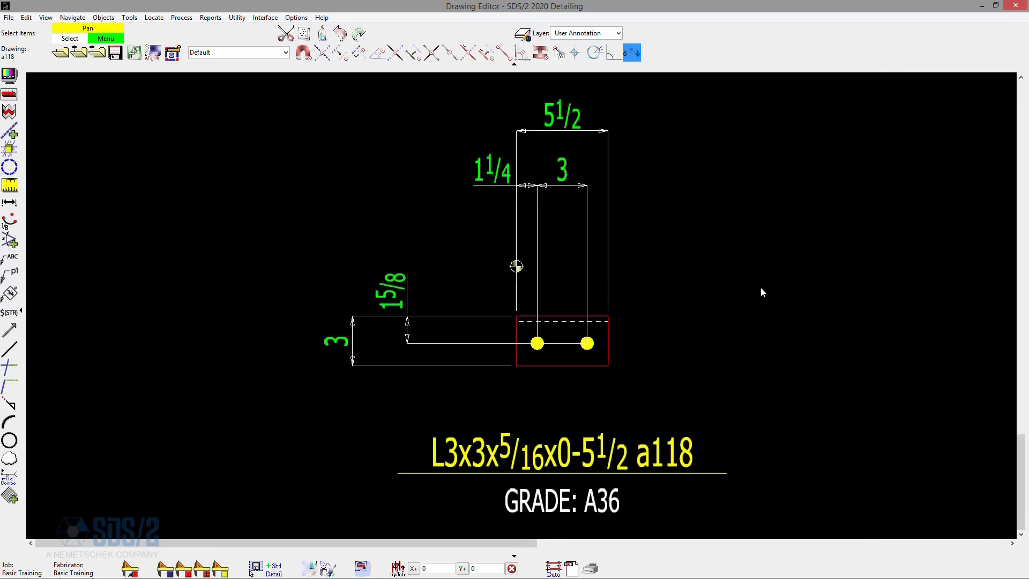
key("Page_Down")
key("Page_Down")
key("Page_Down")
key("Page_Down")
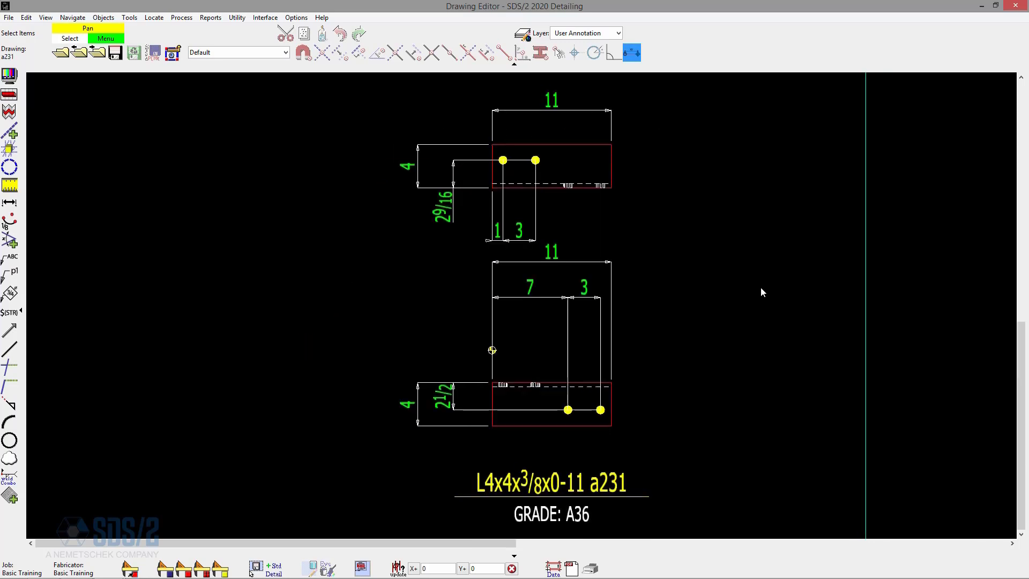
key("Page_Down")
key("Page_Down")
key("Page_Down")
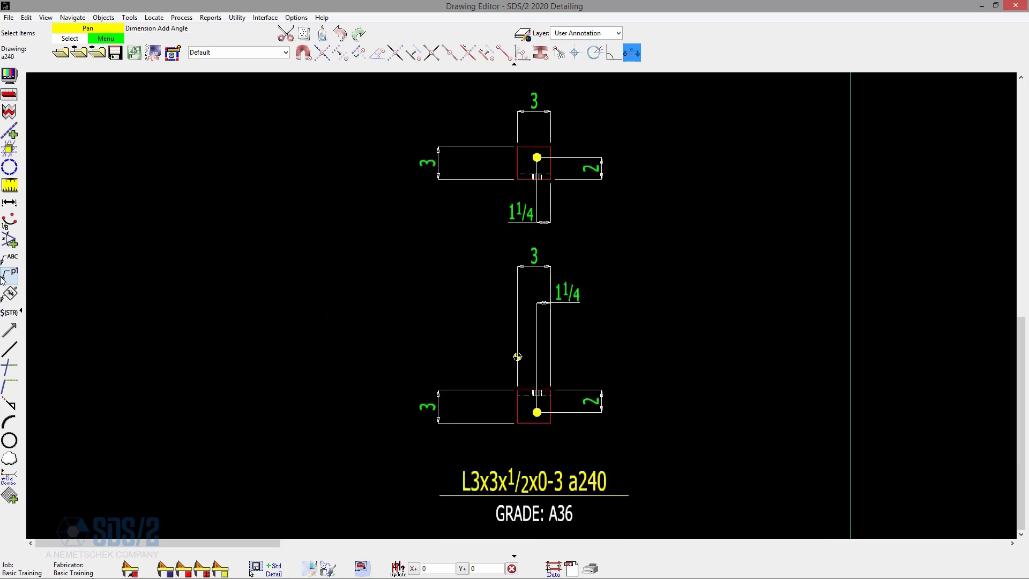
Open the submaterial drawing p10 for a closer view of the plate's dimensions and holes.
left_click(60, 51)
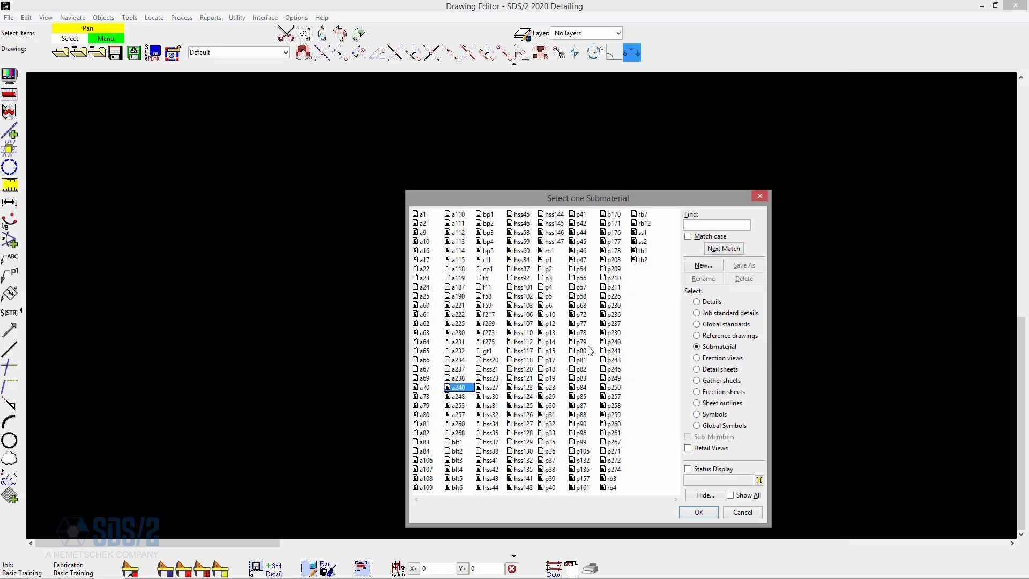
double_click(549, 314)
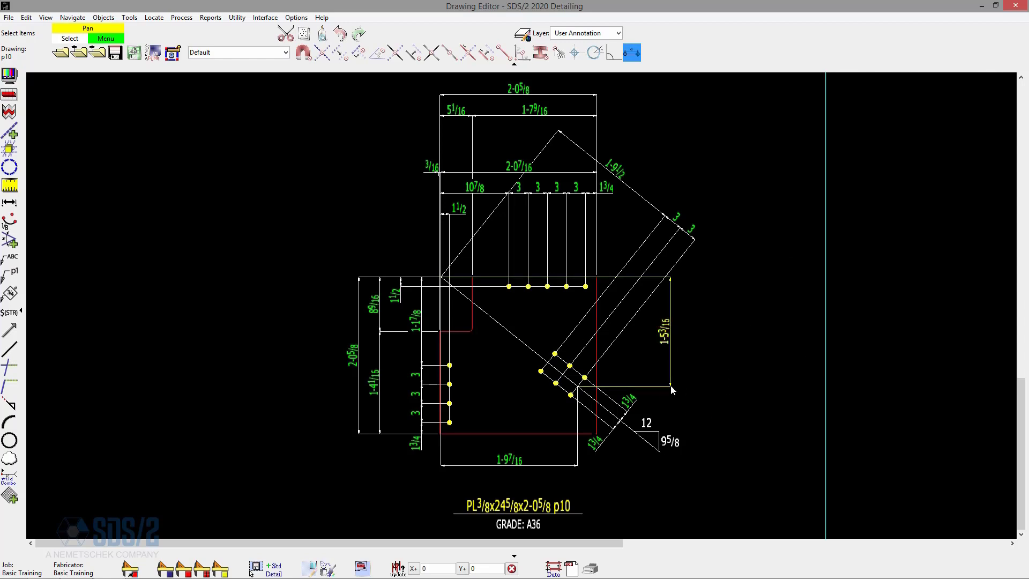
scroll(558, 535, "up", 3)
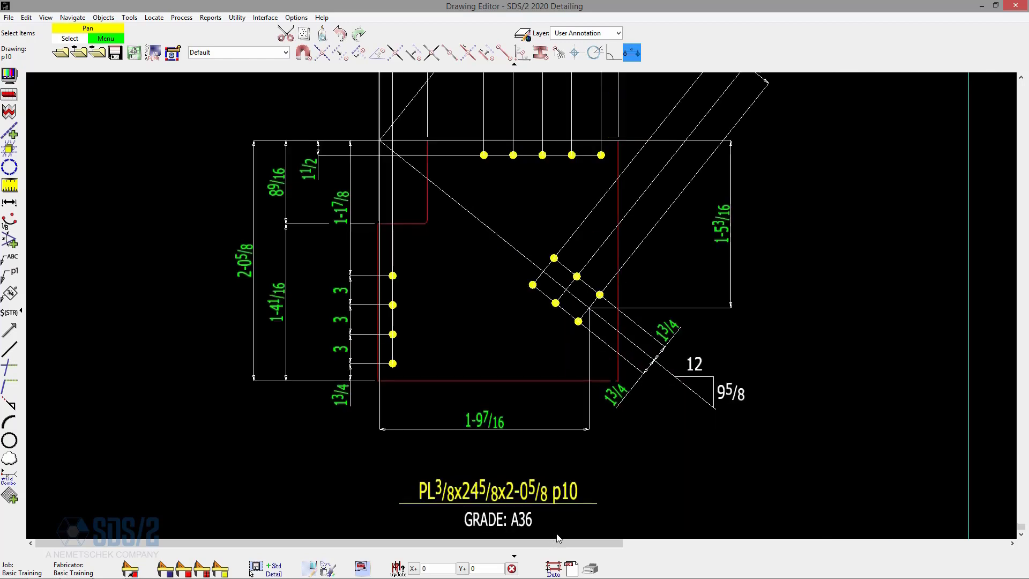
Examine the material description and grade callout beneath the p10 plate detail.
left_click(526, 478)
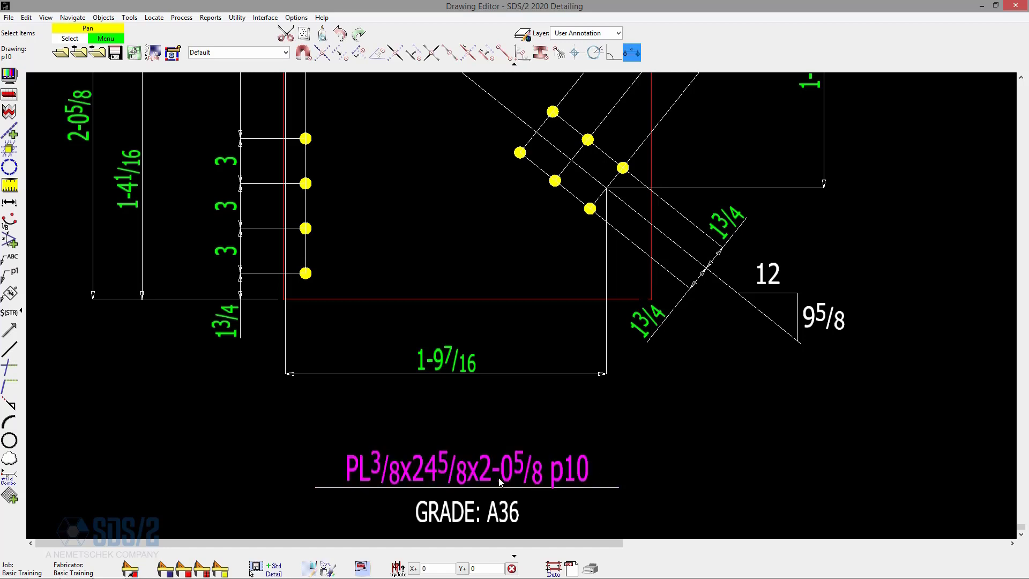
scroll(693, 427, "down", 2)
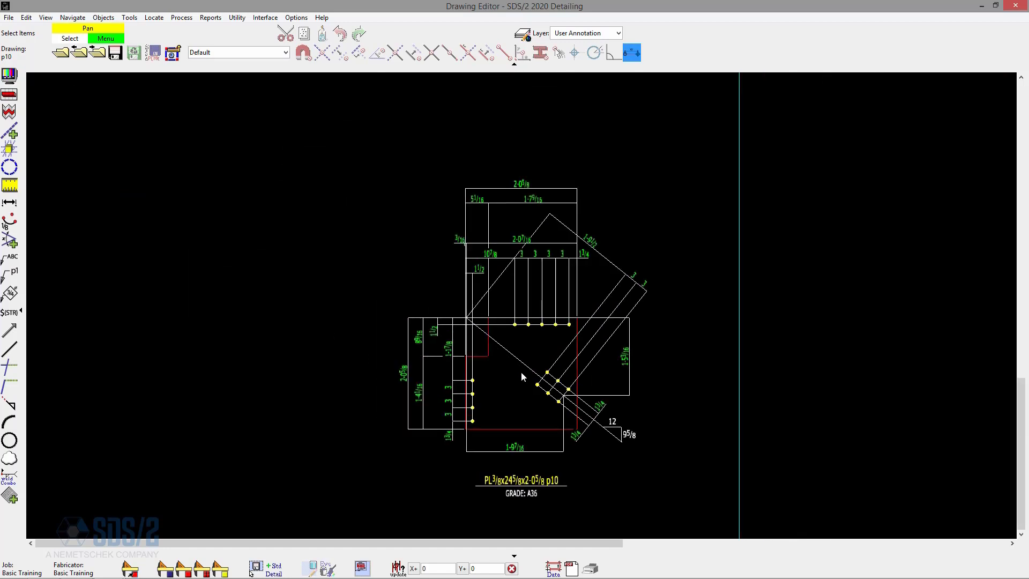
scroll(522, 375, "up", 4)
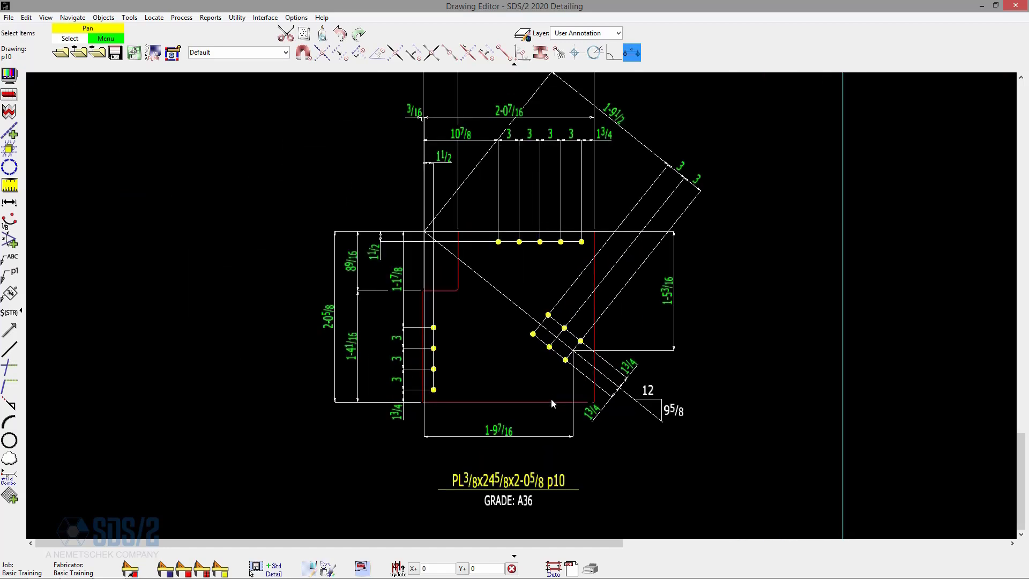
scroll(552, 403, "down", 1)
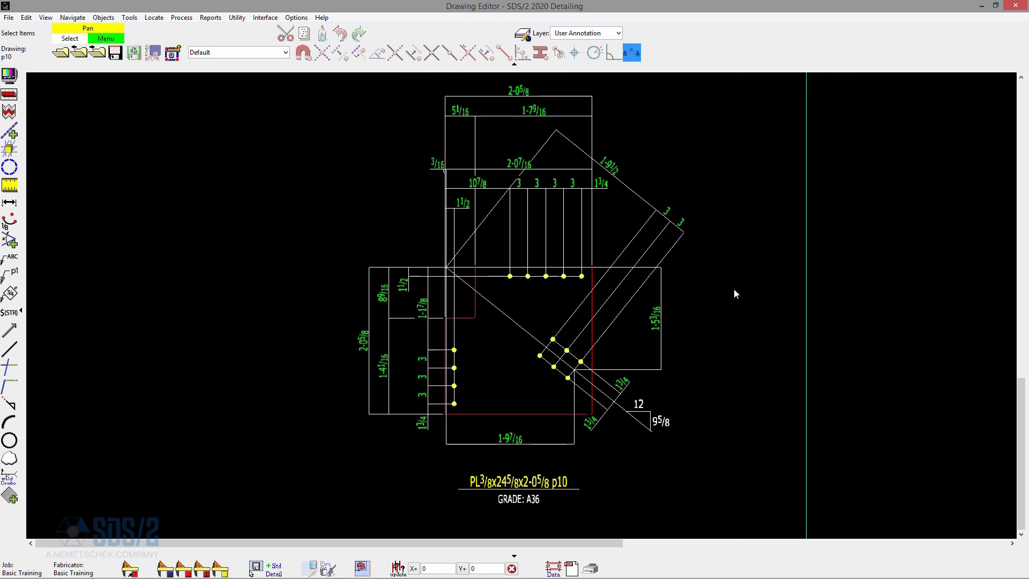
Enable showing member marks and quantities on submaterial details in the fabricator's Member and Material Piecemarking Options.
left_click(296, 18)
mouse_move(339, 48)
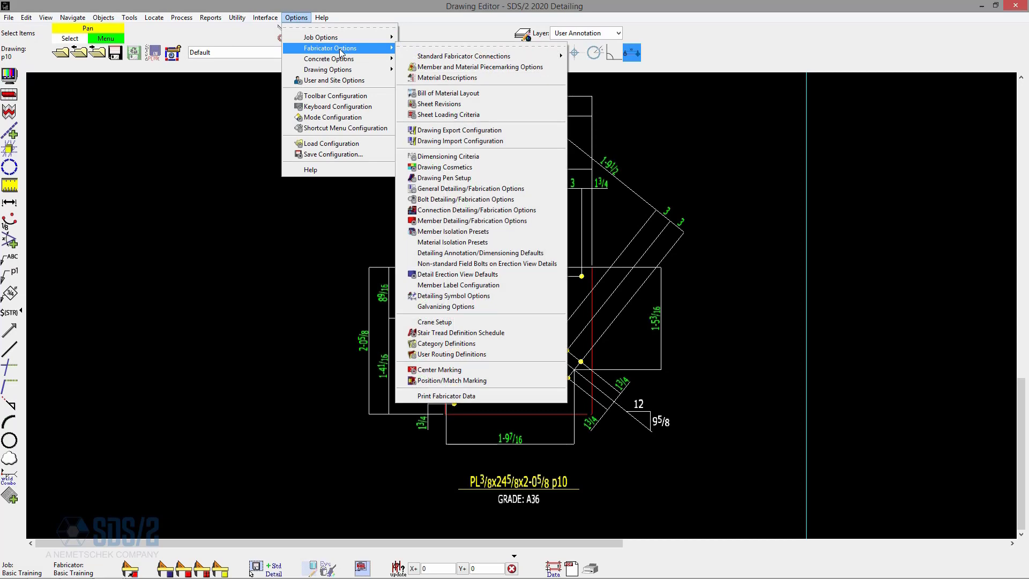
left_click(496, 67)
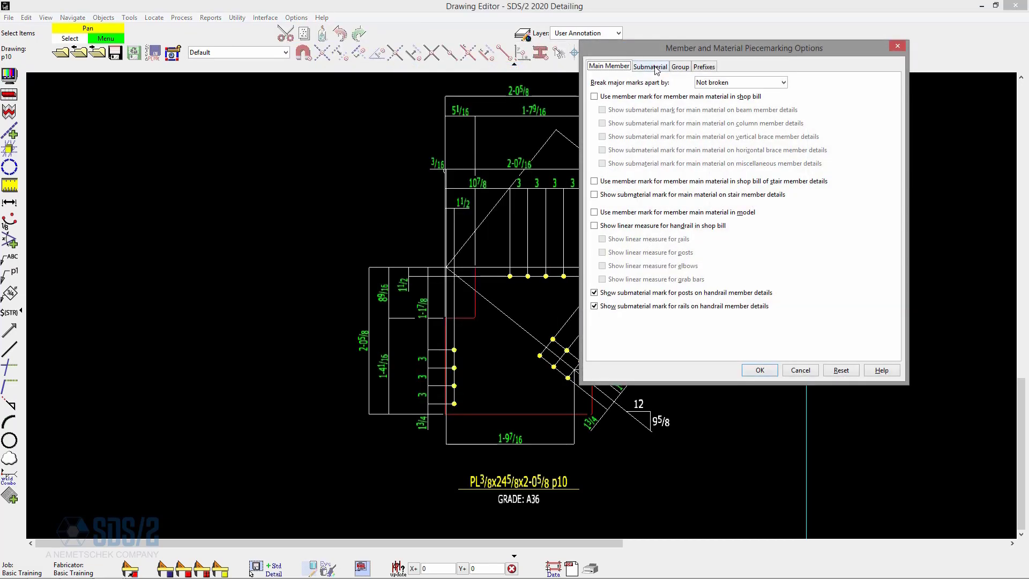
left_click(655, 68)
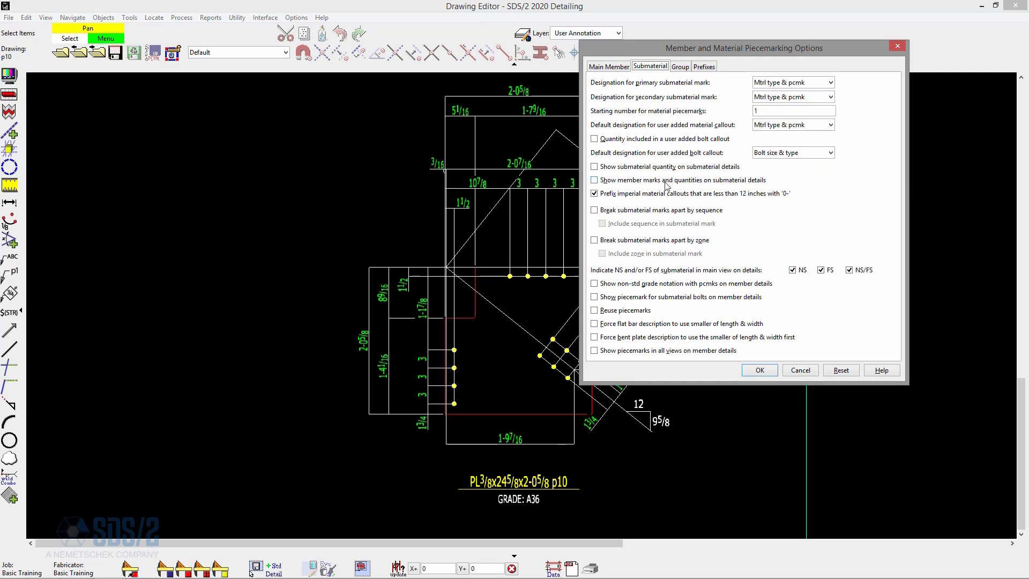
left_click(691, 182)
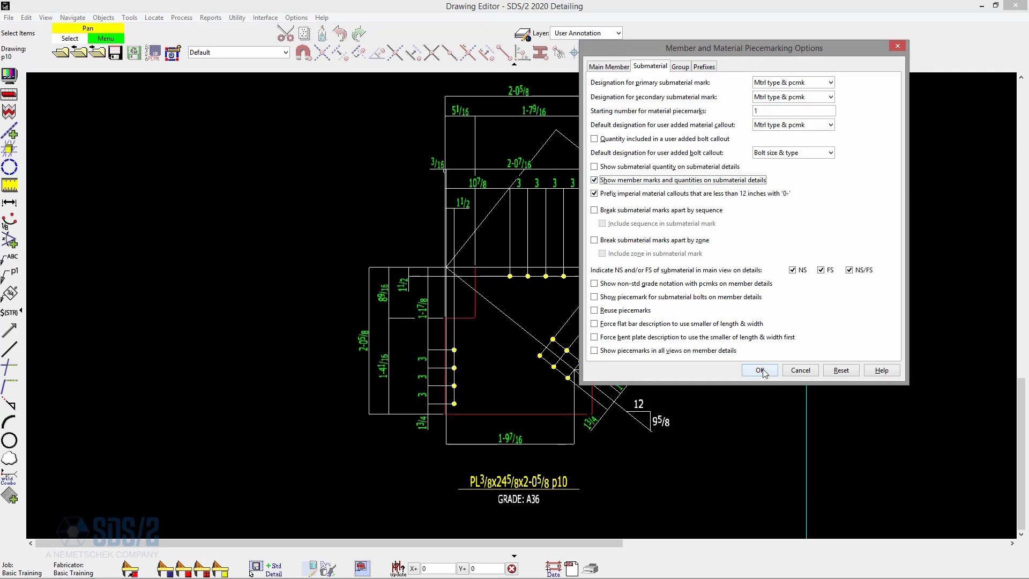
left_click(759, 369)
Release drawing p10, return to the SDS/2 Main Menu and start detailing submaterial again.
left_click(61, 53)
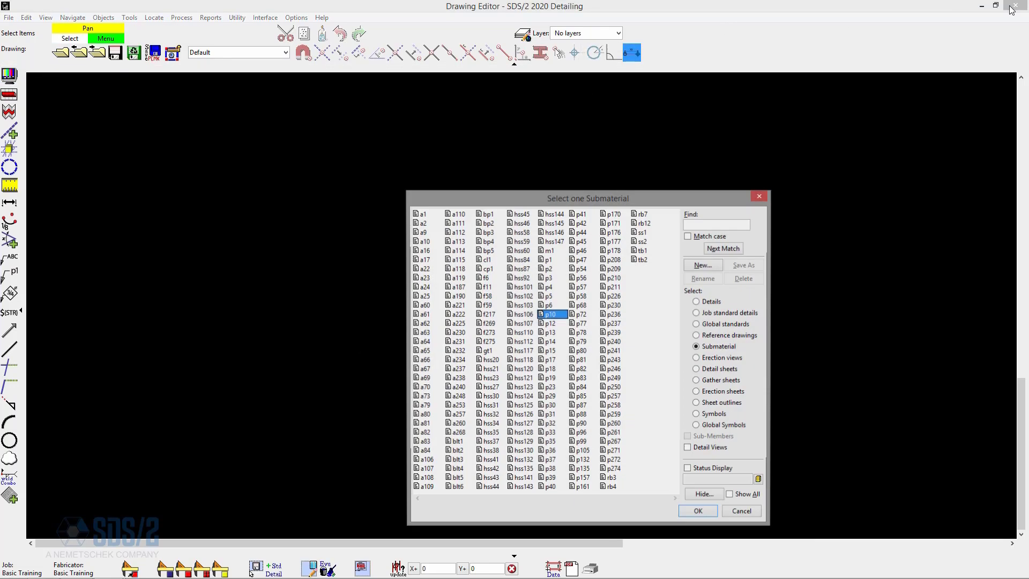
left_click(982, 6)
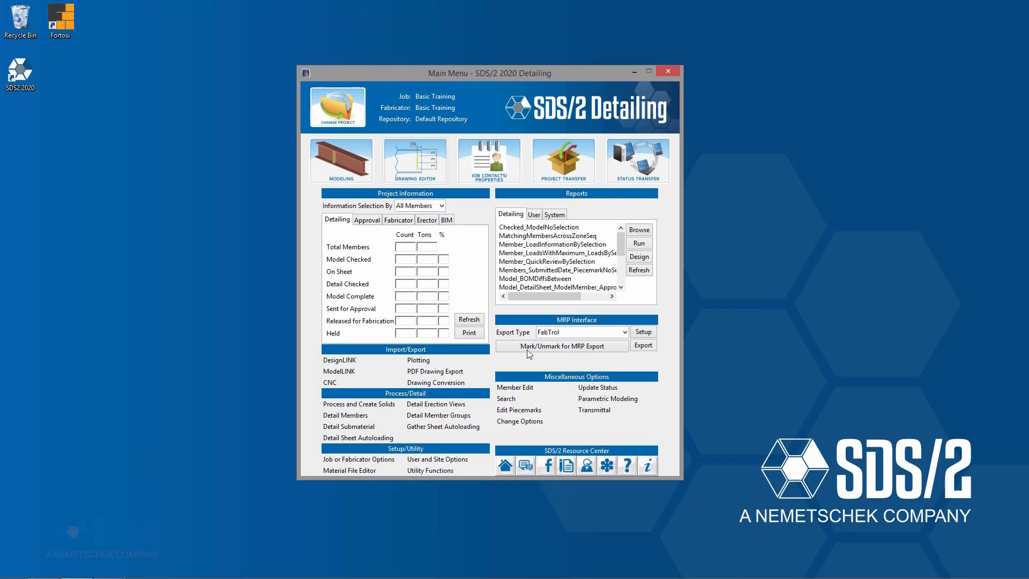
left_click(369, 426)
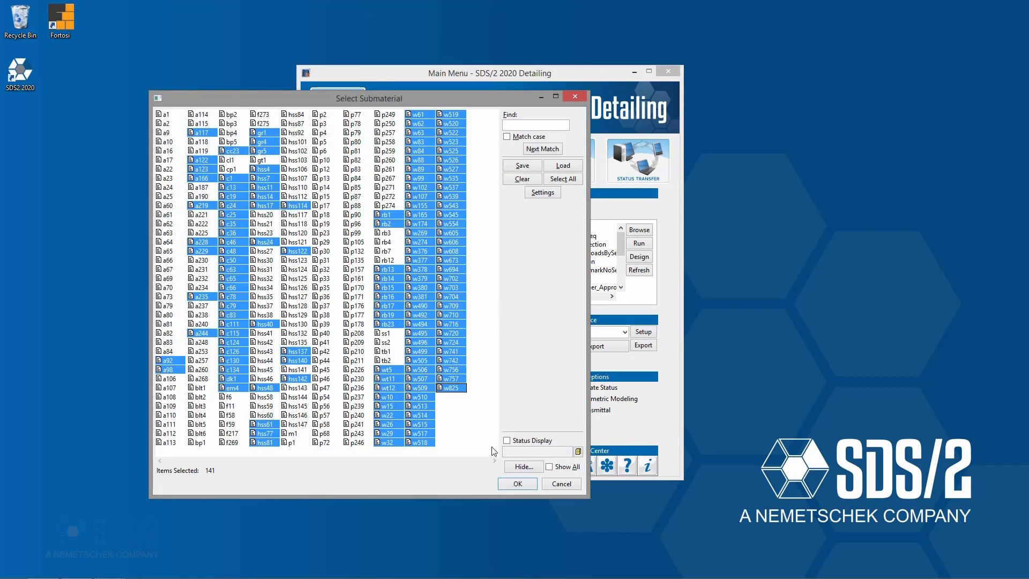
Hide main material from the submaterial list, select all remaining pieces and detail them.
left_click(523, 467)
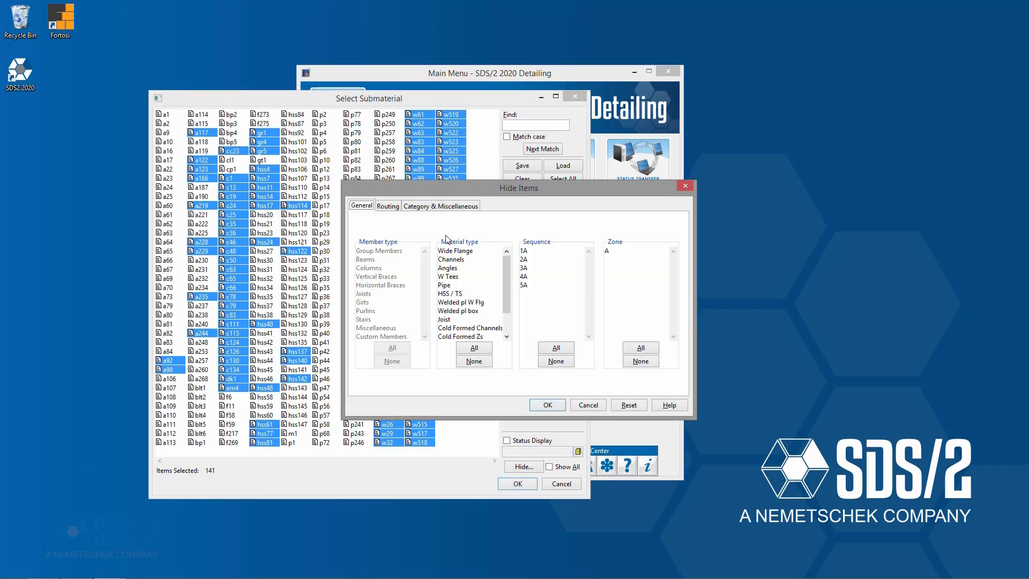
left_click(443, 206)
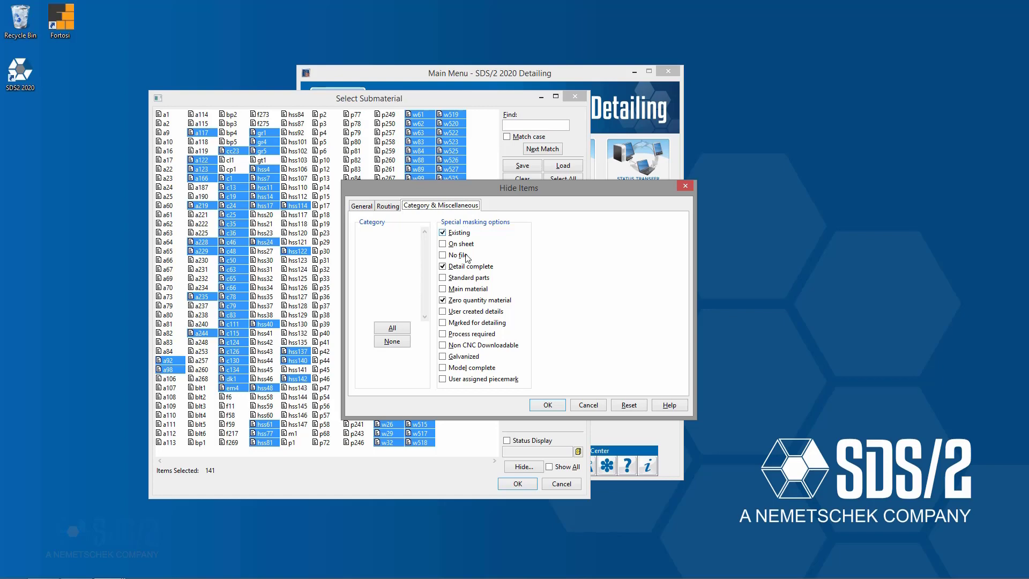
left_click(469, 291)
left_click(548, 405)
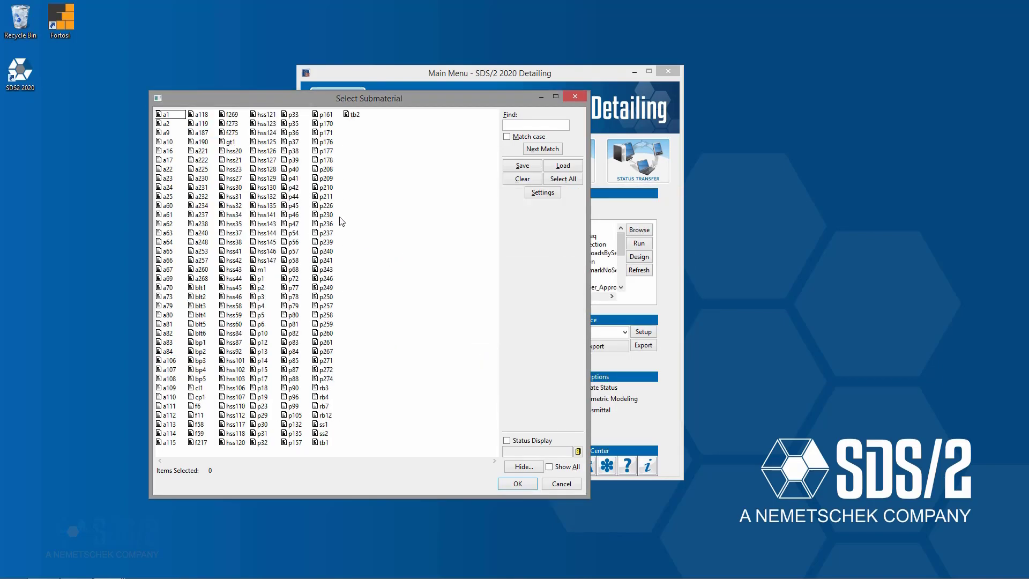
key("ctrl+a")
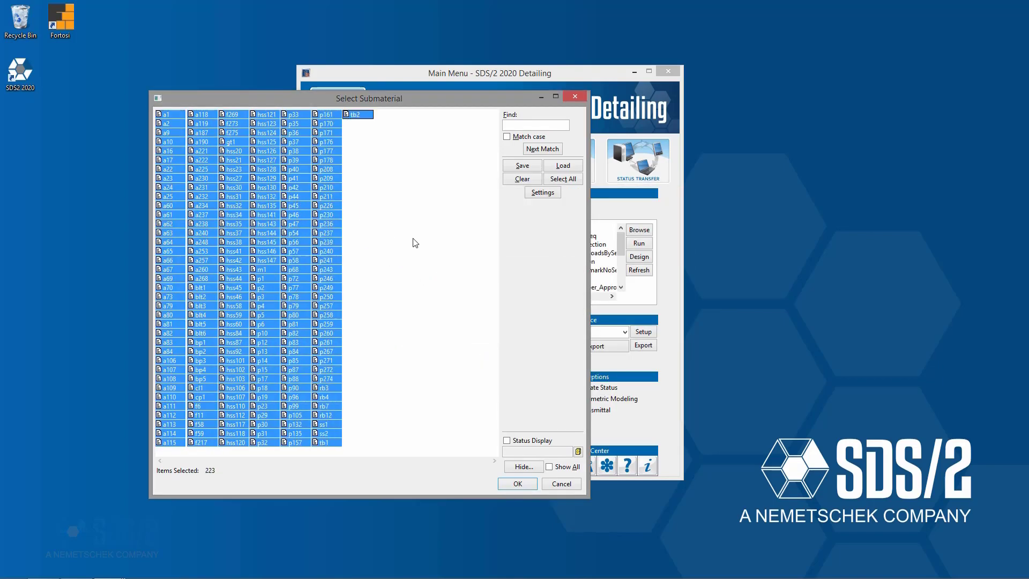
left_click(525, 488)
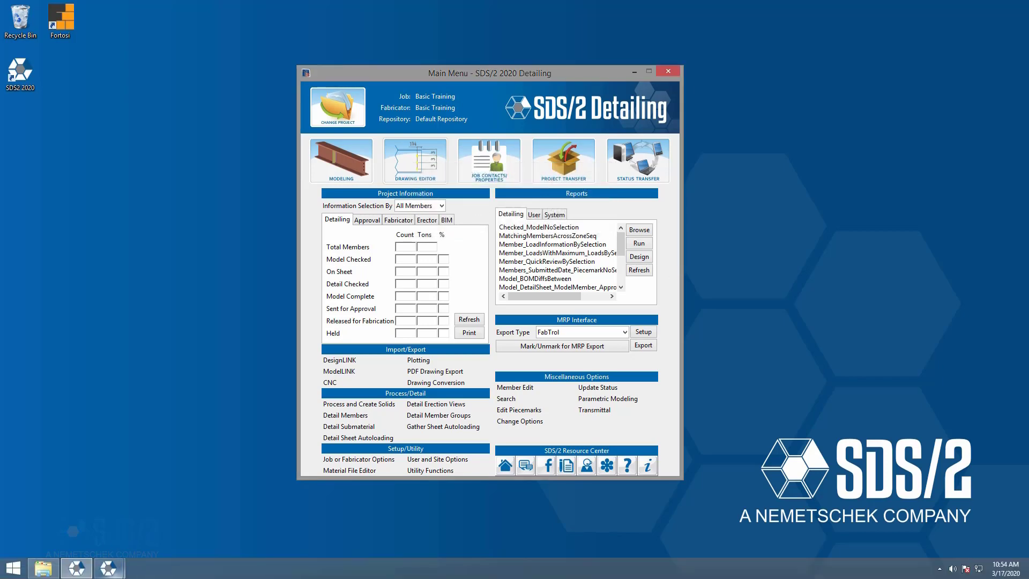
Switch back to the Drawing Editor, reopen submaterial p10 and examine the member marks in its callout.
mouse_move(114, 573)
left_click(175, 514)
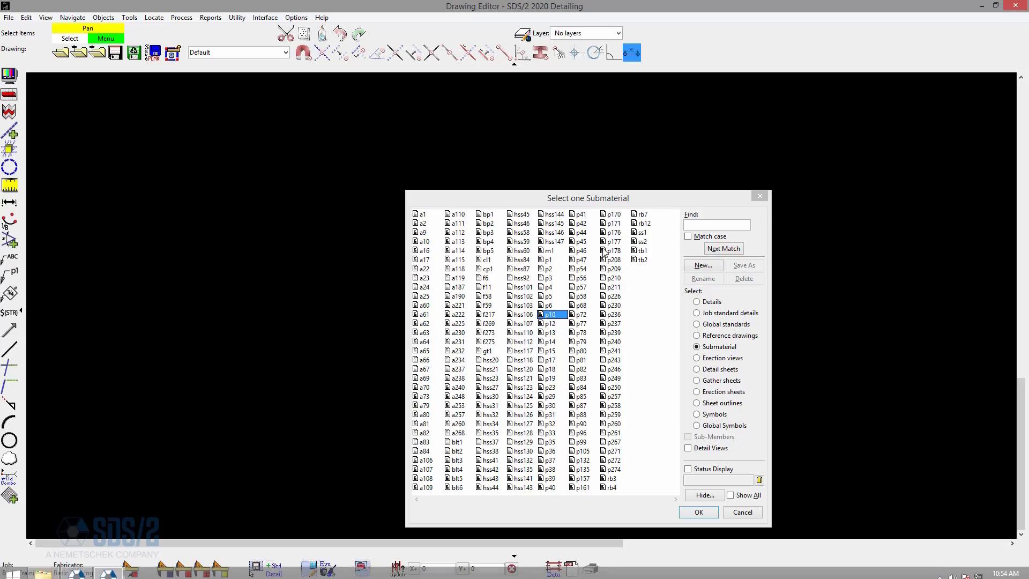
double_click(560, 316)
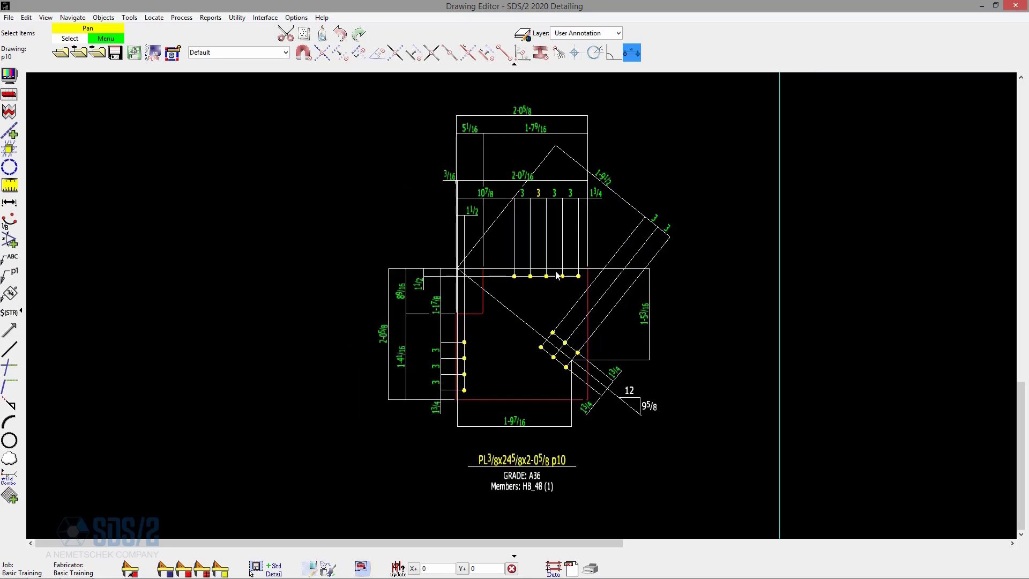
scroll(547, 486, "up", 2)
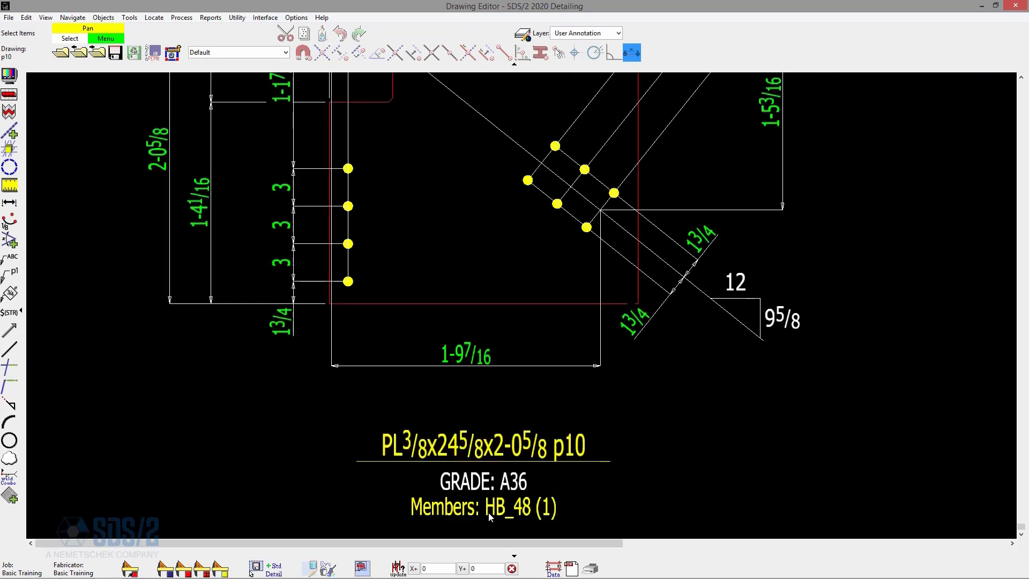
scroll(523, 509, "down", 2)
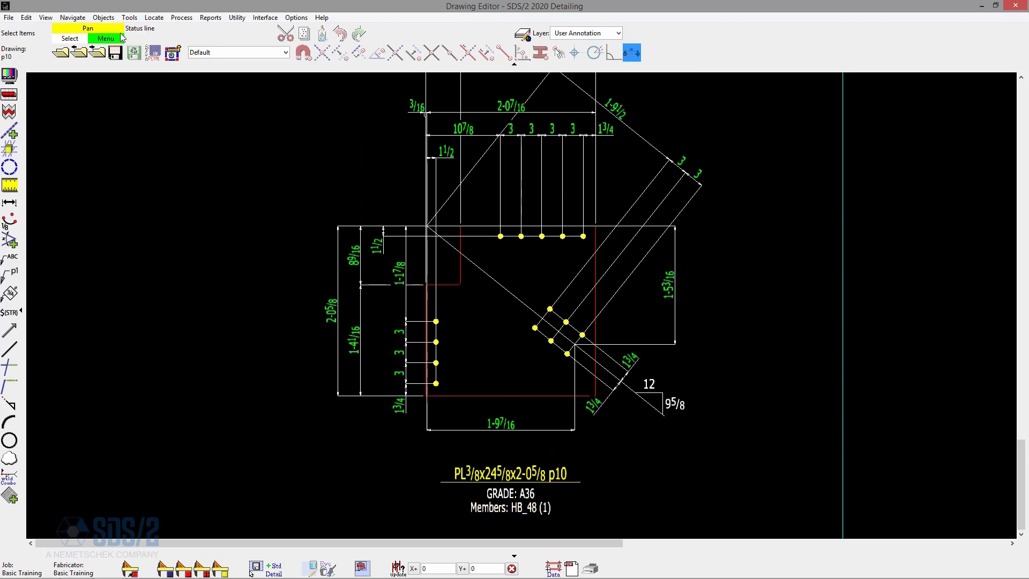
Page back through the plate submaterial drawings from p10 to p1, examining the member marks and quantities.
left_click(85, 57)
left_click(85, 57)
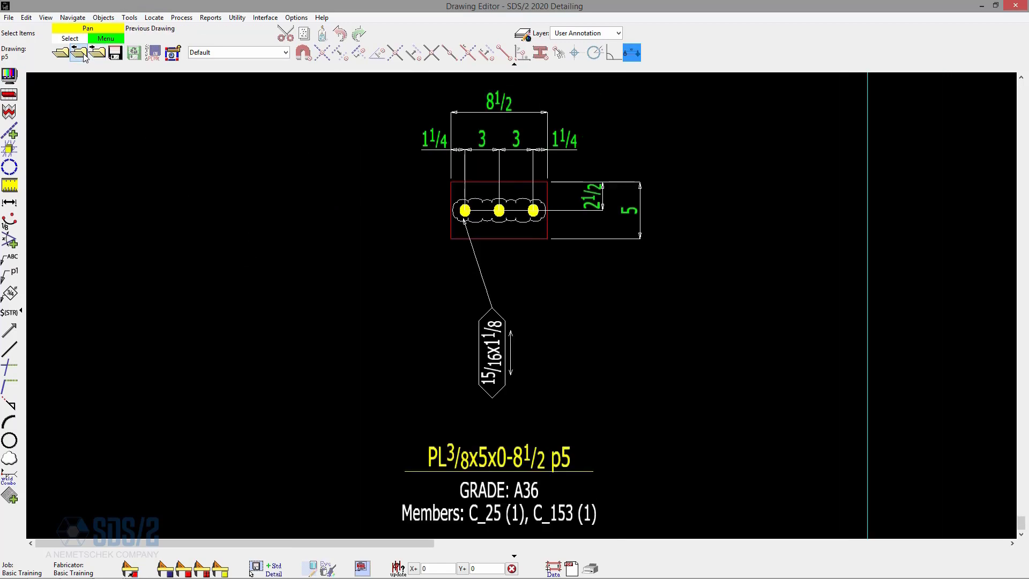
left_click(84, 57)
left_click(85, 56)
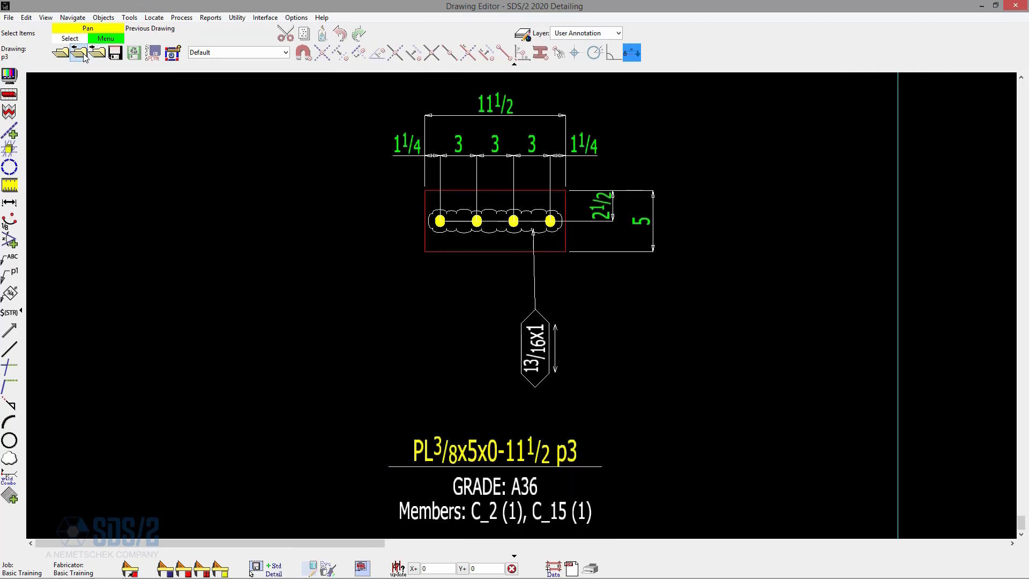
left_click(85, 57)
left_click(85, 57)
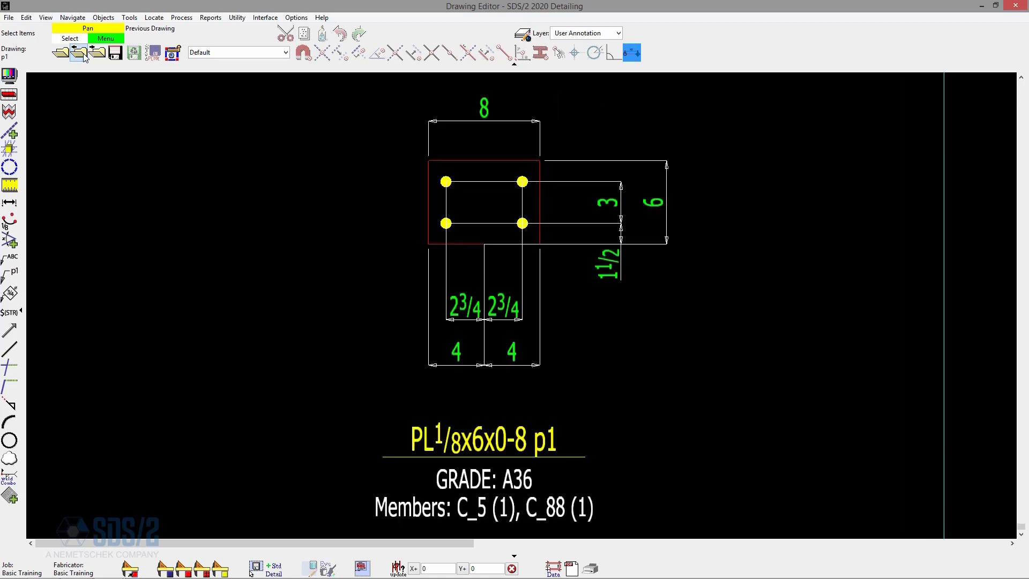
scroll(460, 326, "down", 2)
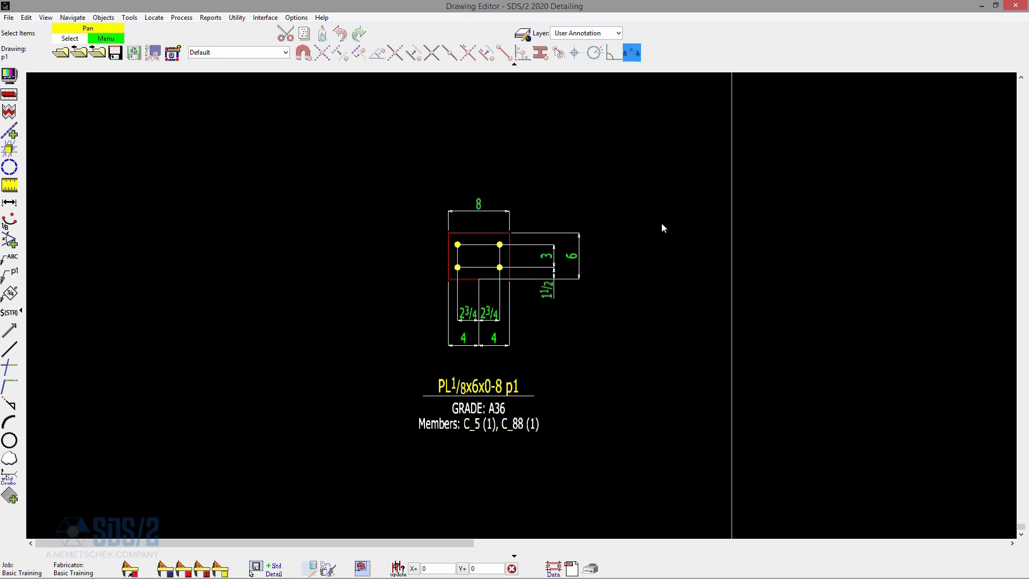
Close the Drawing Editor and detail group member GM_128, accepting its annotation and dimensioning settings unchanged.
left_click(1016, 6)
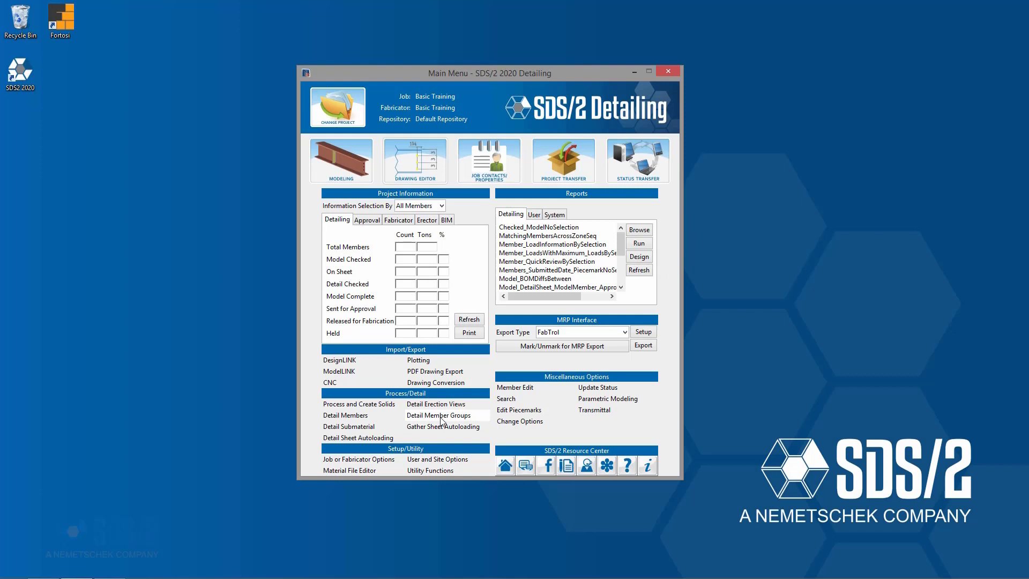
left_click(441, 418)
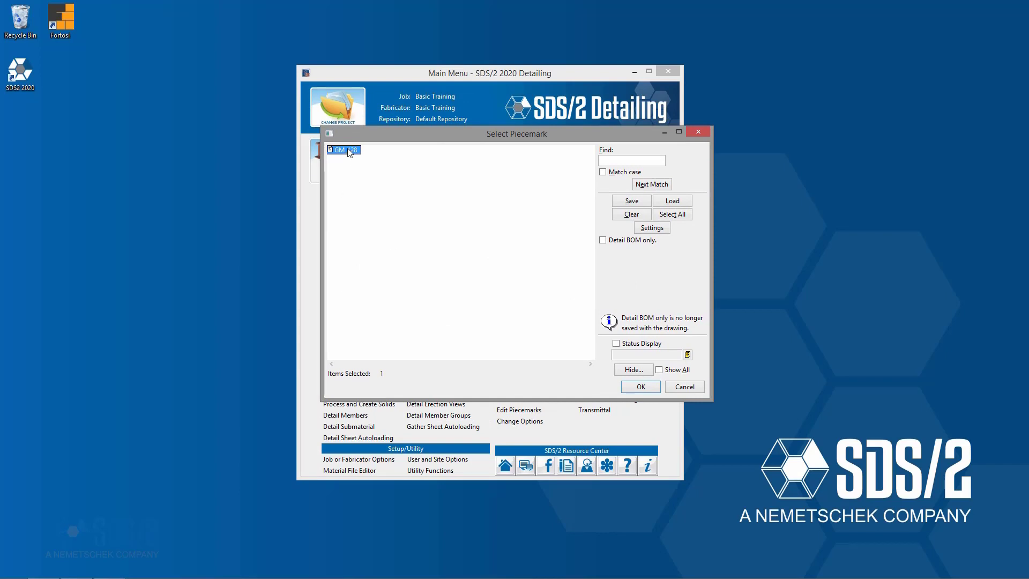
left_click(658, 227)
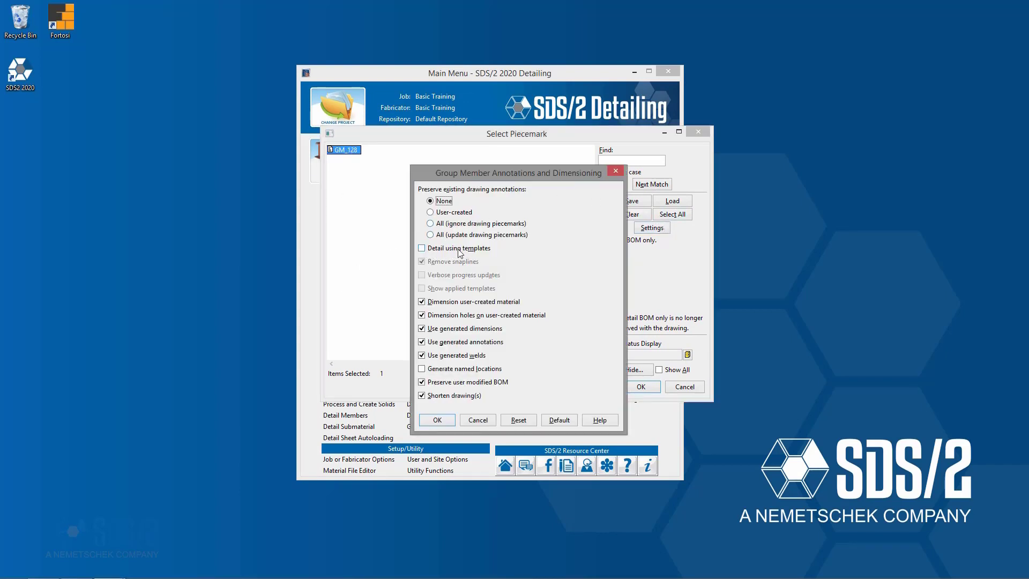
left_click(438, 420)
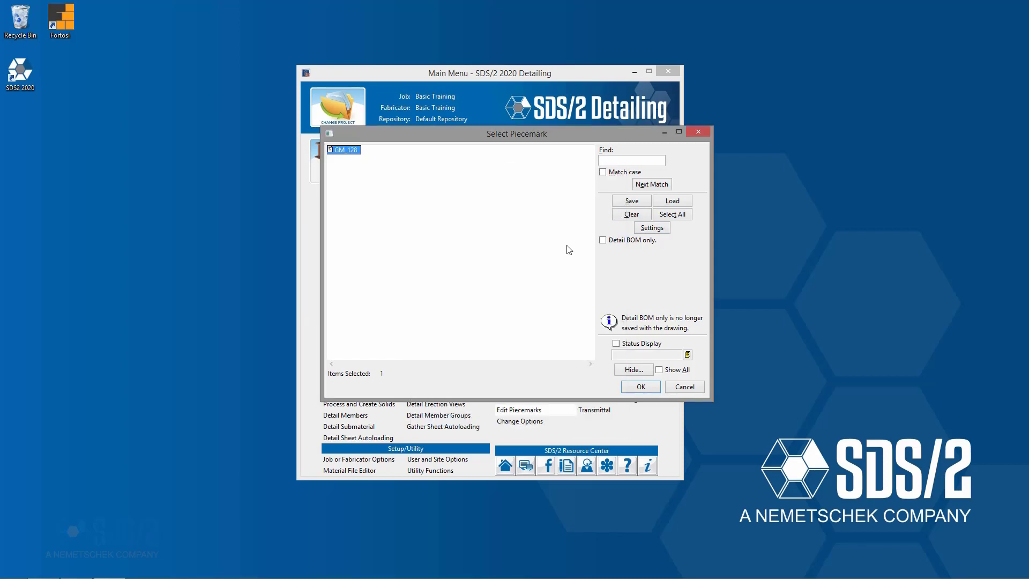
left_click(641, 387)
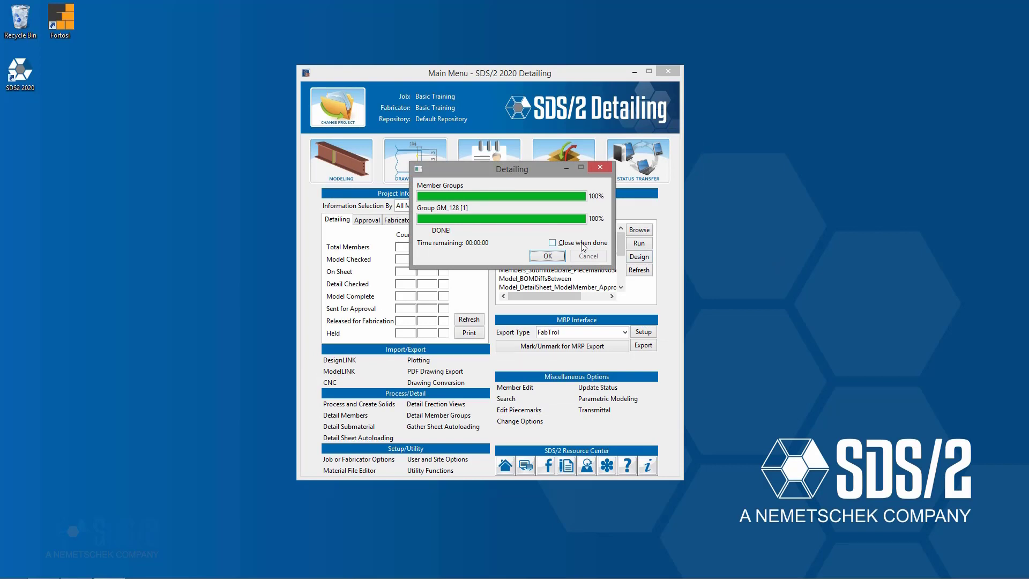
left_click(559, 256)
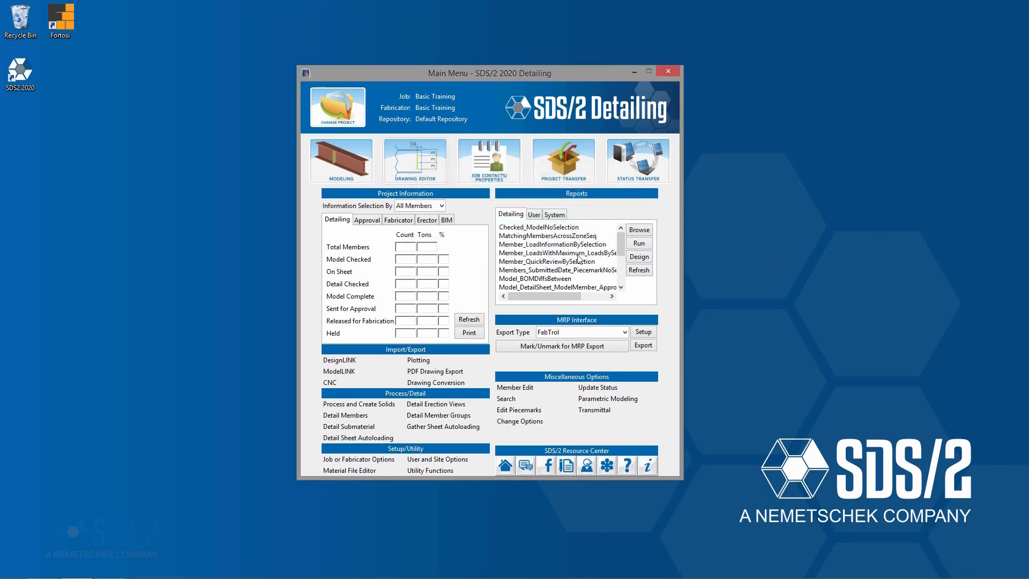
Open the GM_128 detail in the Drawing Editor and examine the group member drawing.
left_click(424, 177)
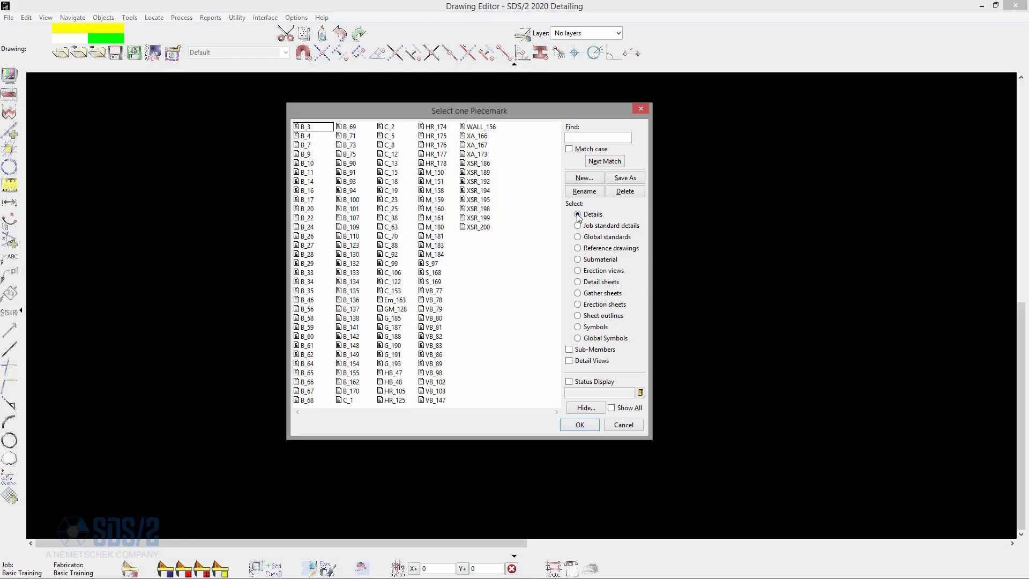
left_click(582, 214)
left_click(401, 310)
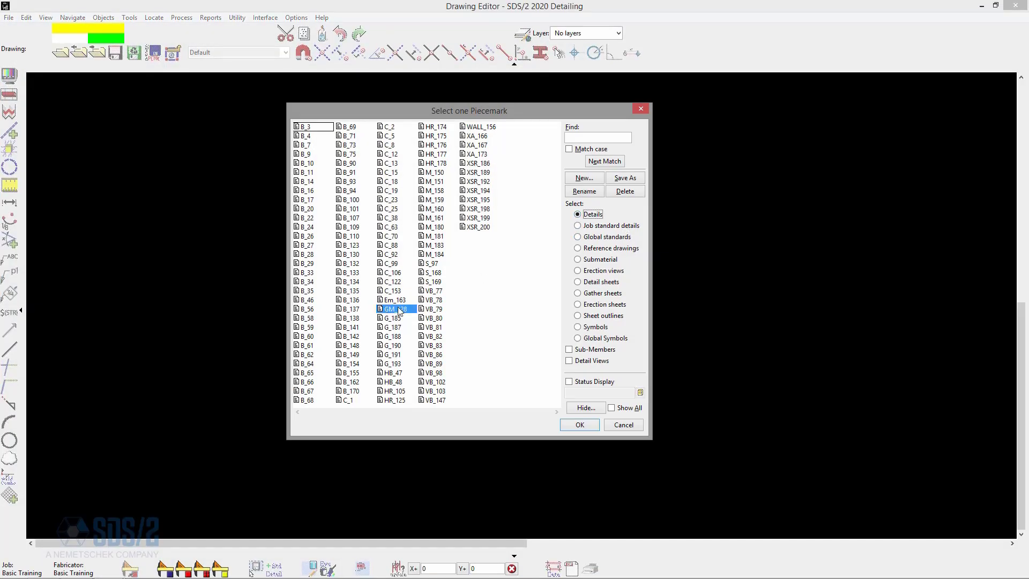
left_click(584, 425)
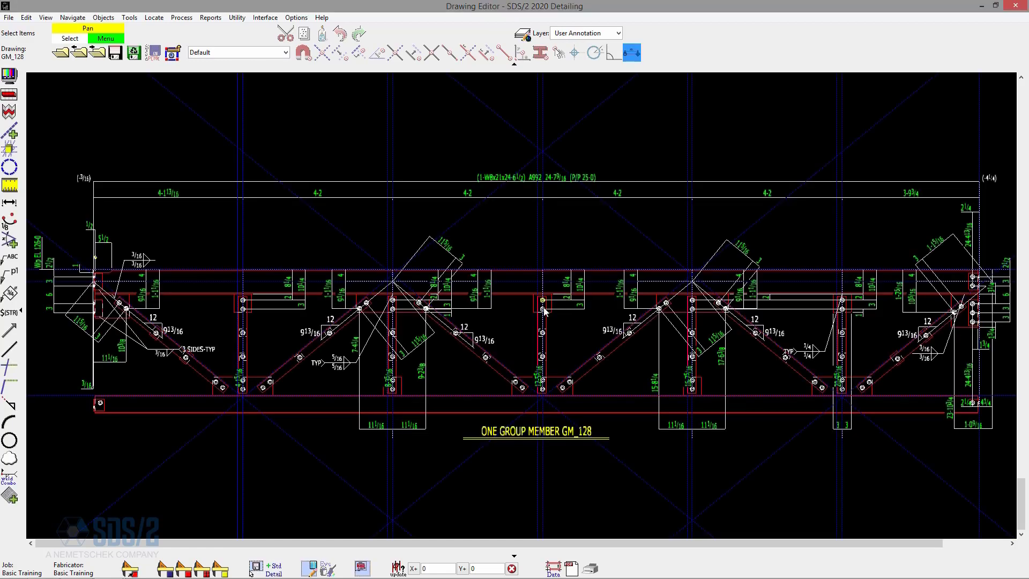
scroll(177, 260, "down", 3)
scroll(251, 276, "up", 2)
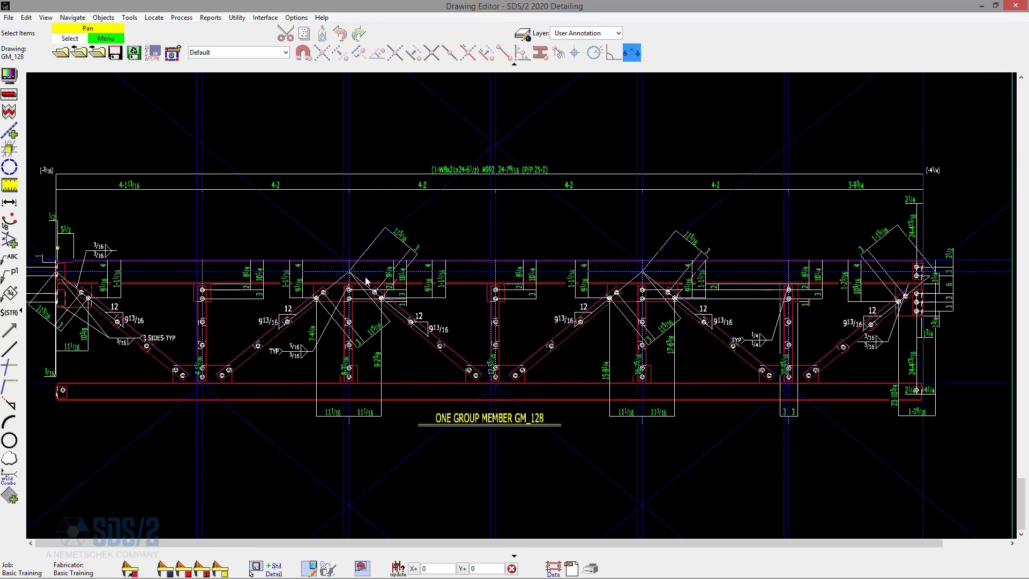
scroll(368, 281, "down", 1)
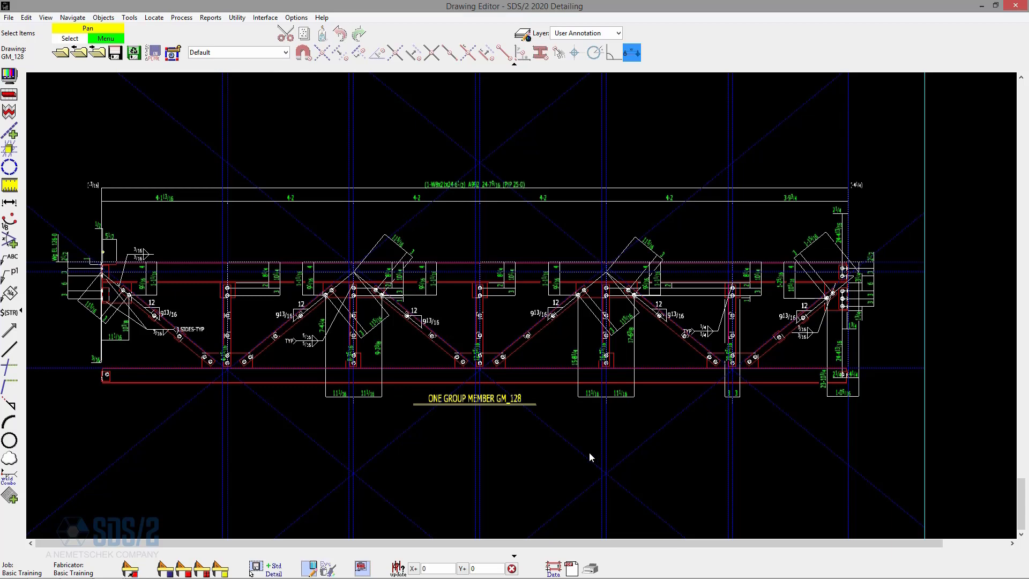
Open the GM_128 bill of material, enlarge its window to examine the listed material, and close it.
key("ctrl+b")
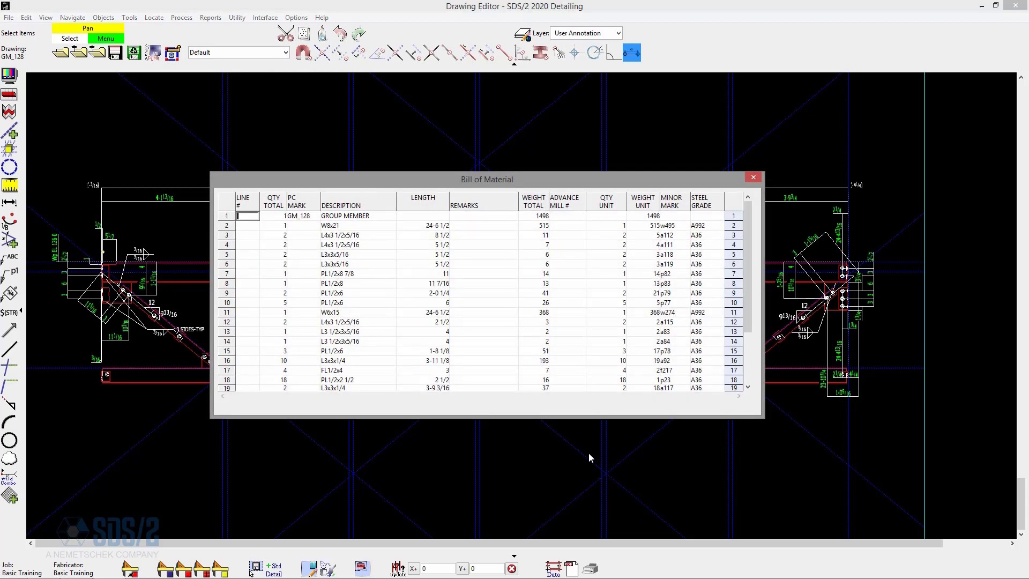
left_click_drag(760, 417, 816, 522)
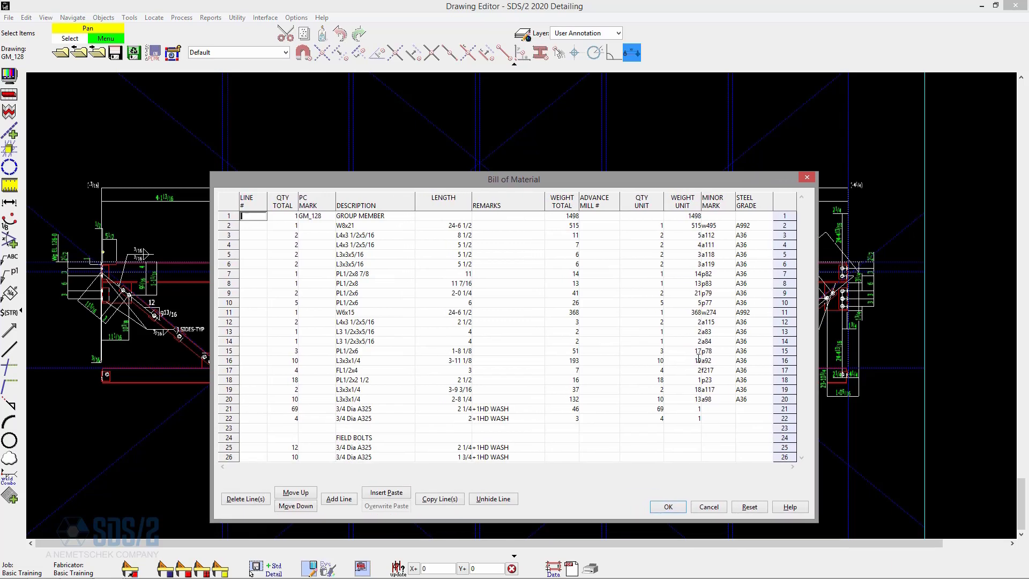
left_click(806, 178)
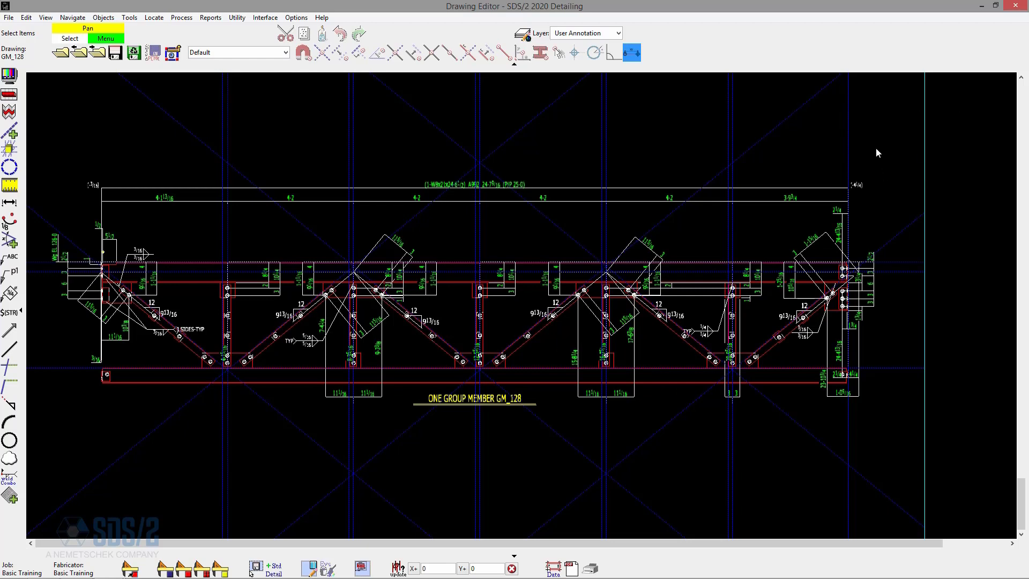
Switch to Modeling and set group member GM_128 to organize its BOM by submember piecemark and show member marks on detail.
left_click(983, 7)
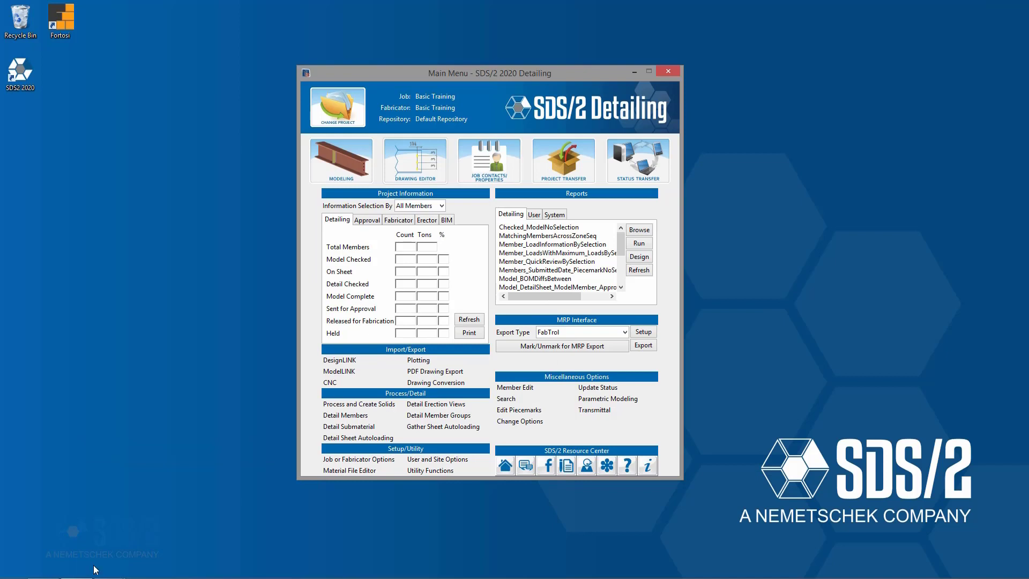
left_click(77, 568)
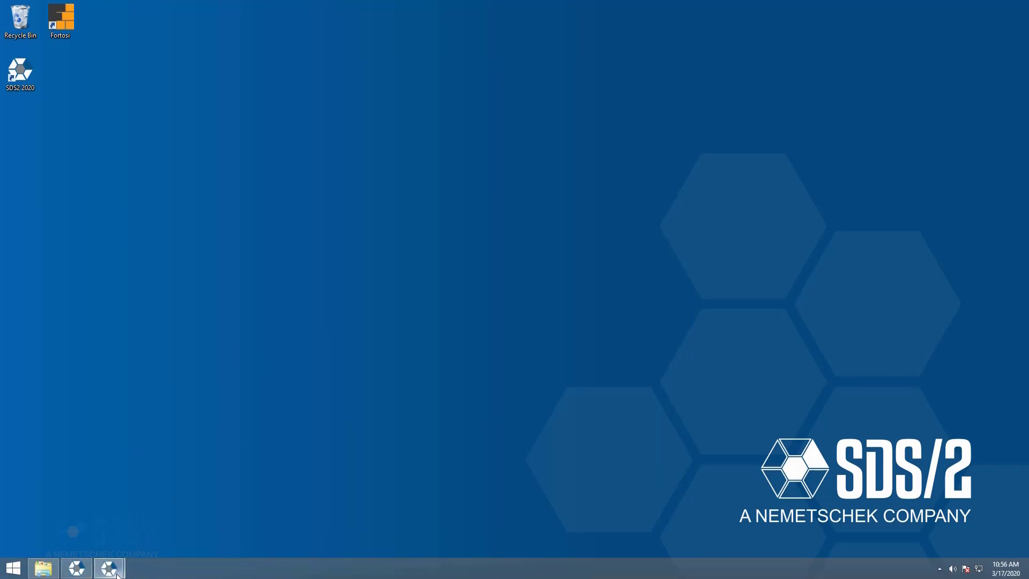
left_click(118, 575)
left_click(69, 506)
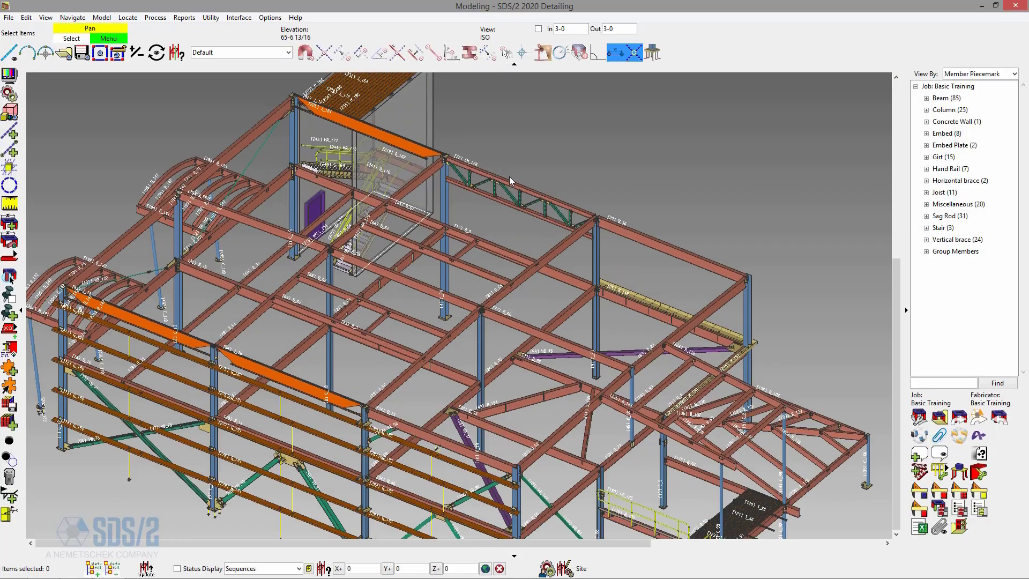
scroll(510, 181, "up", 3)
double_click(510, 181)
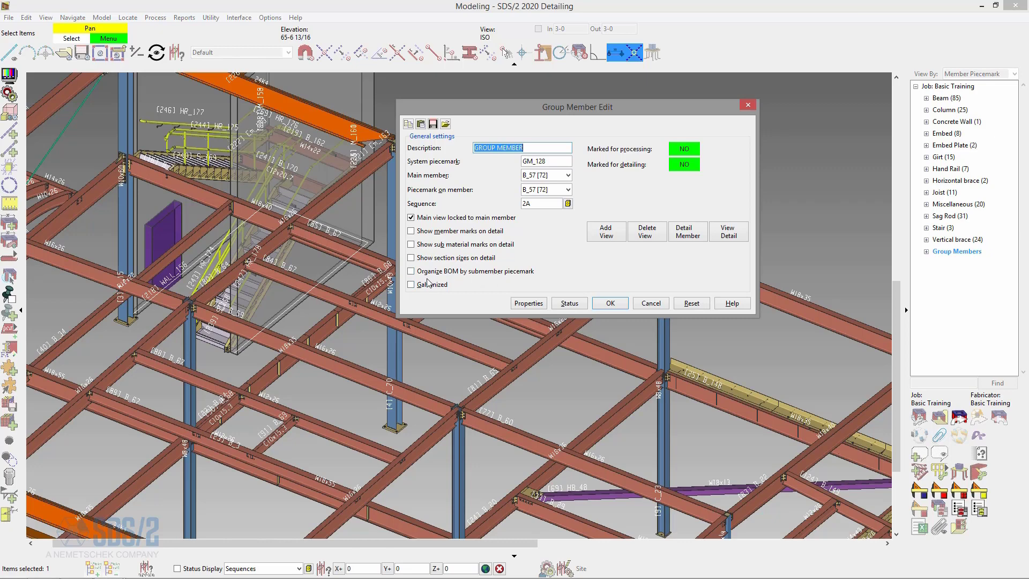
left_click(456, 271)
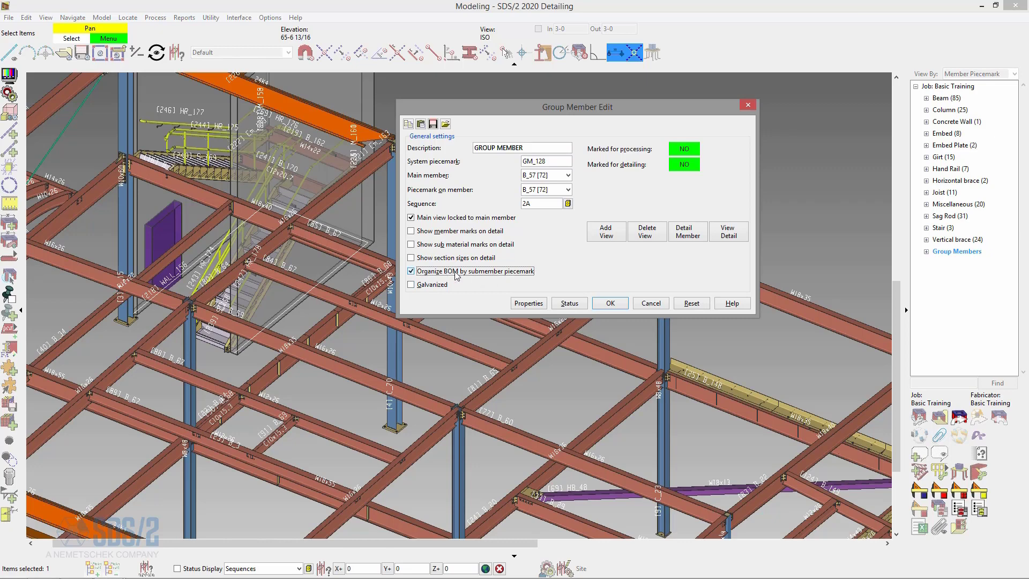
left_click(440, 234)
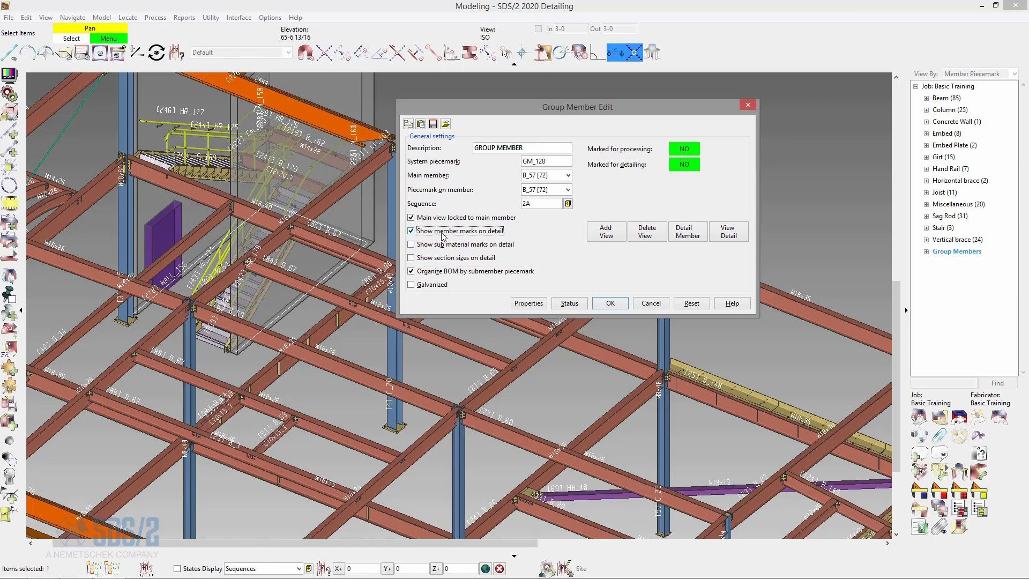
left_click(610, 302)
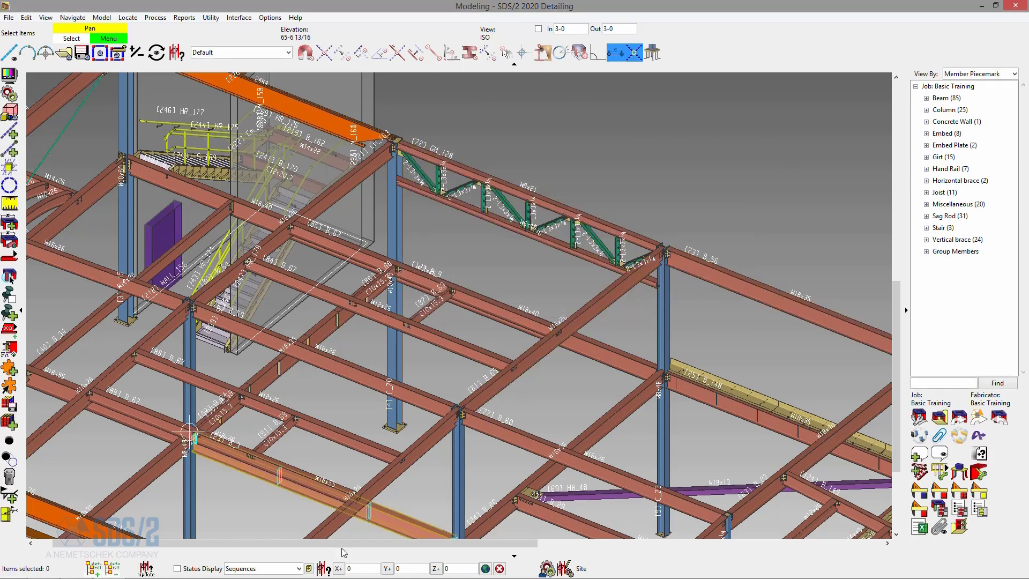
Close the GM_128 drawing in the Drawing Editor, then return to Modeling and detail group member GM_128 again.
left_click(114, 568)
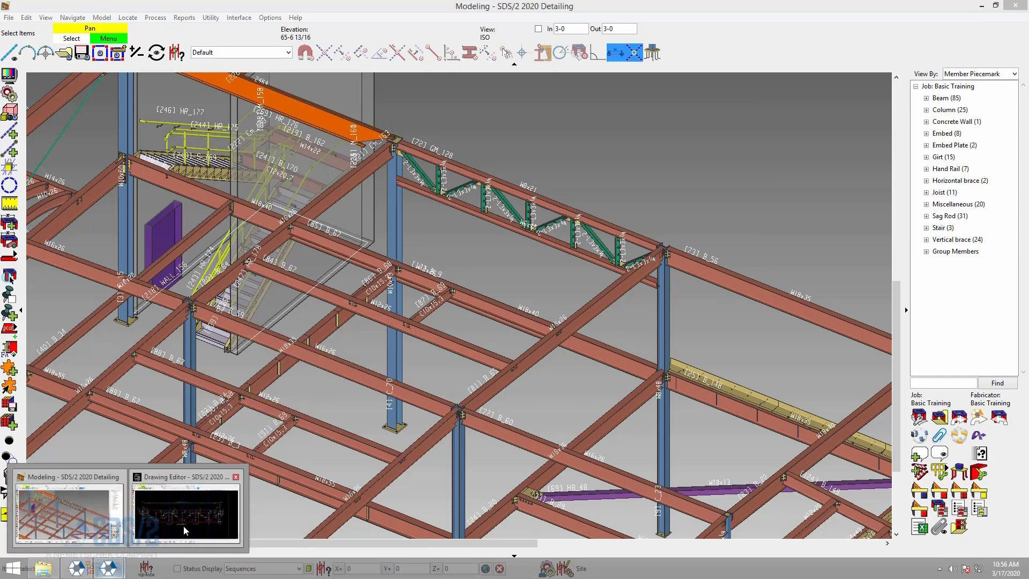
left_click(186, 511)
left_click(61, 53)
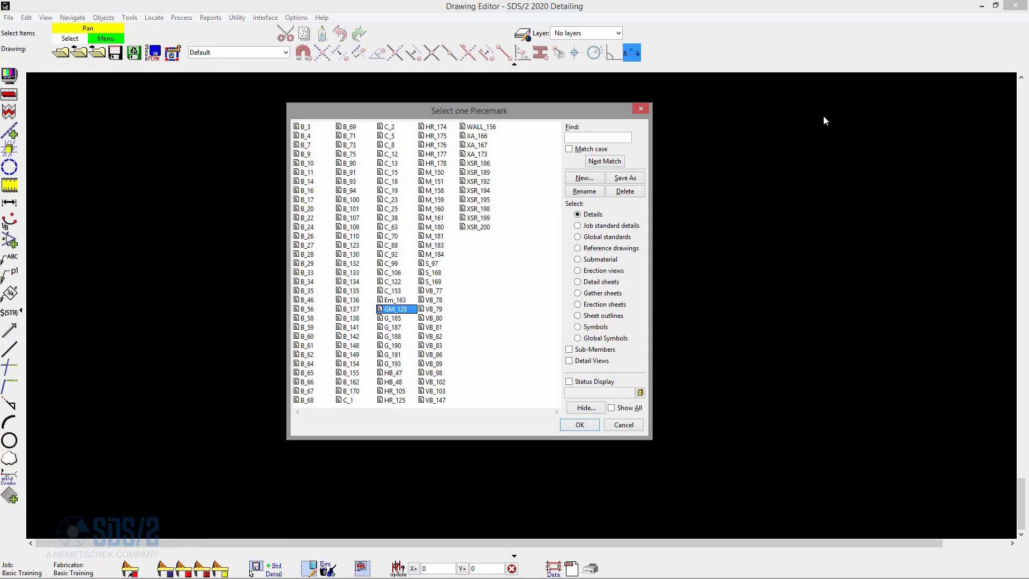
left_click(981, 6)
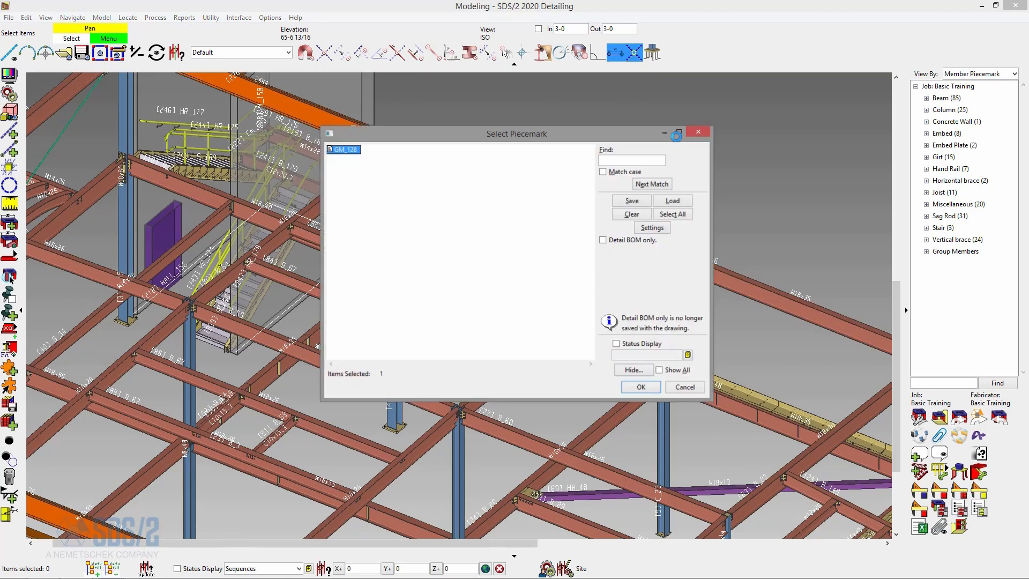
left_click(641, 386)
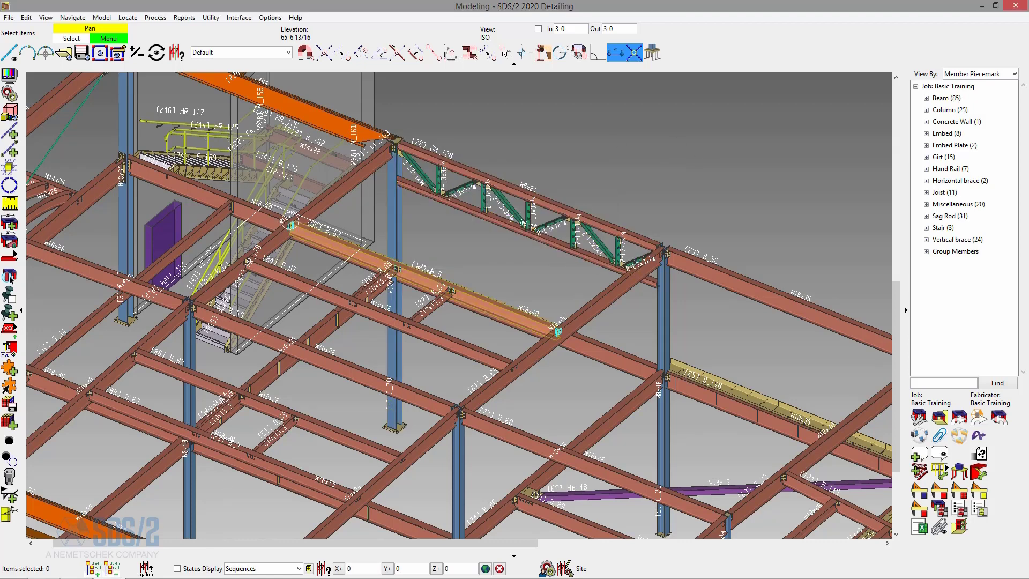
Reopen the GM_128 detail in the Drawing Editor and shift one VB_124 and one VB_129 member mark slightly near the middle of the truss.
mouse_move(110, 574)
left_click(191, 509)
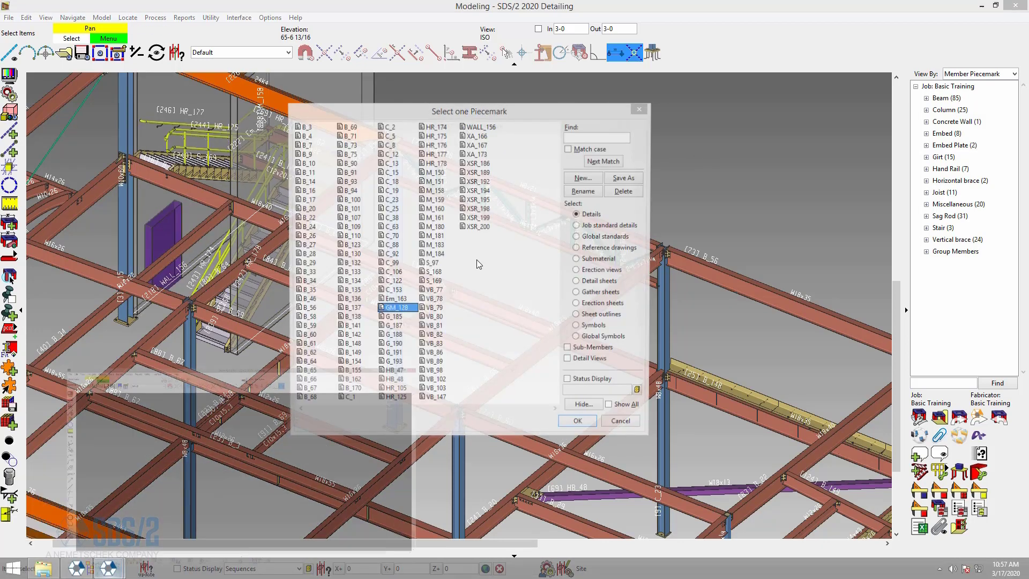
double_click(397, 309)
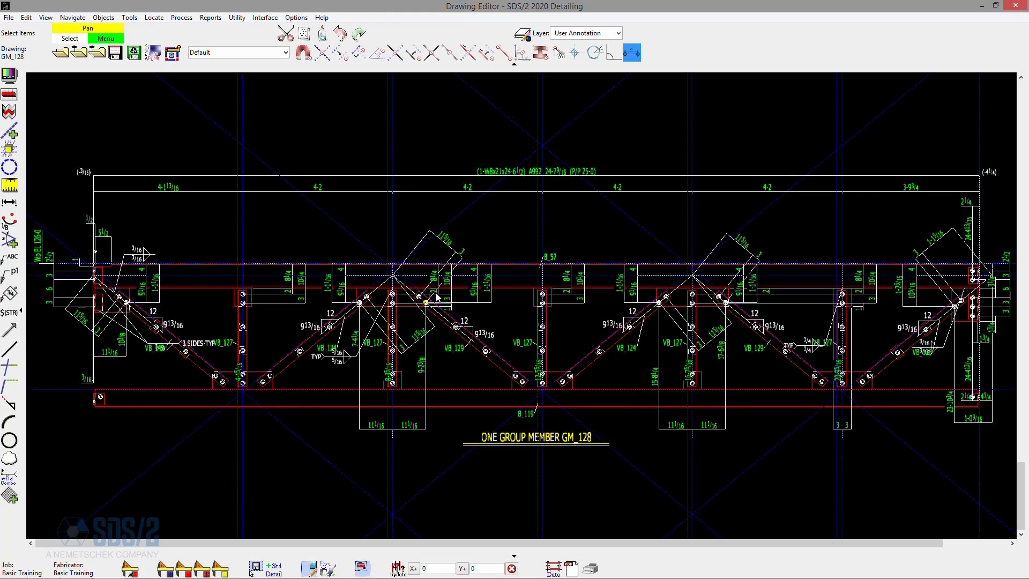
scroll(532, 372, "up", 1)
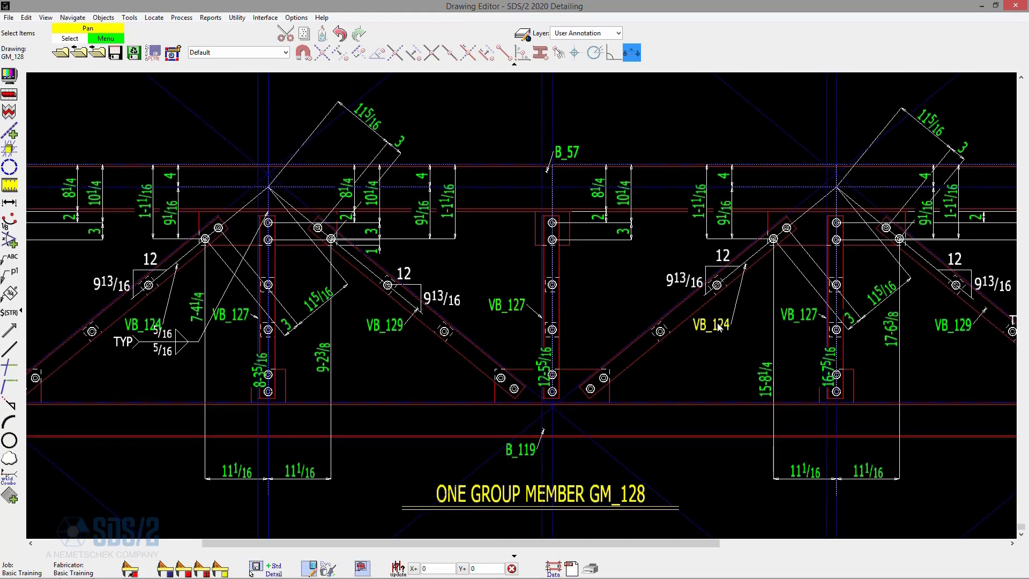
left_click_drag(733, 328, 742, 333)
left_click_drag(383, 331, 373, 334)
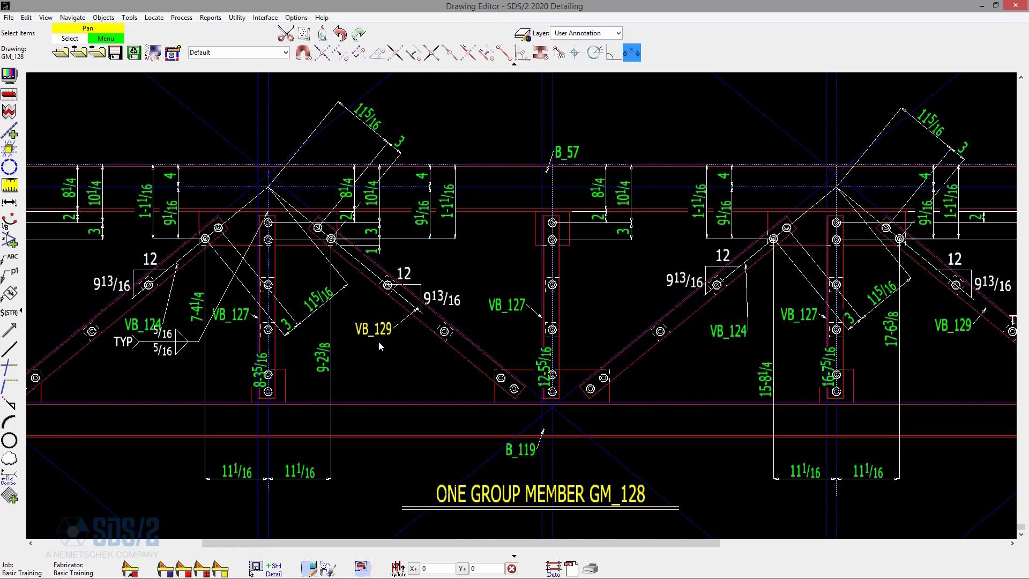
Open the GM_128 bill of material, examine its lines grouped by submember down to the end, and close it.
scroll(359, 365, "down", 3)
scroll(501, 346, "down", 1)
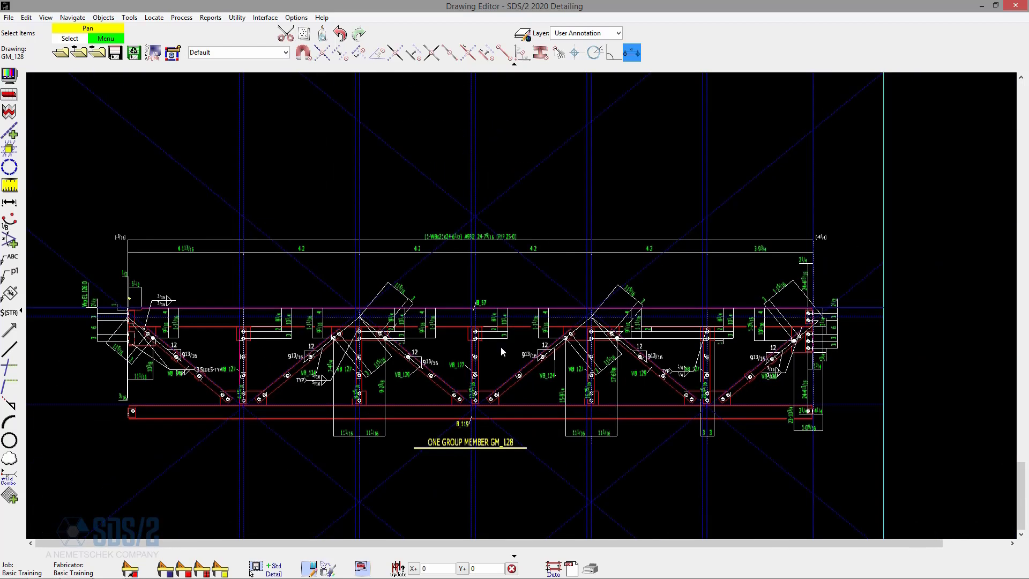
key("ctrl+b")
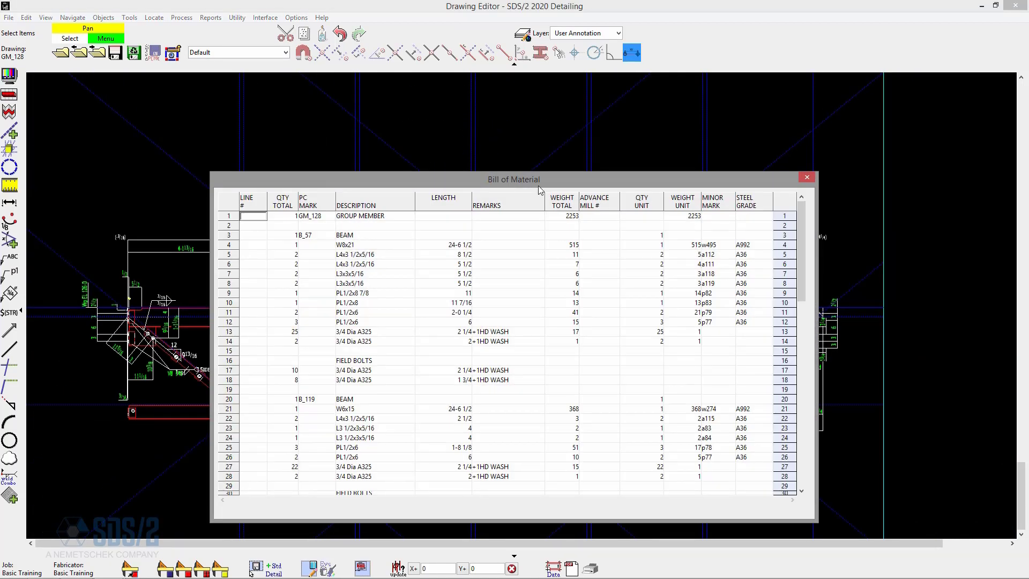
left_click_drag(547, 178, 721, 105)
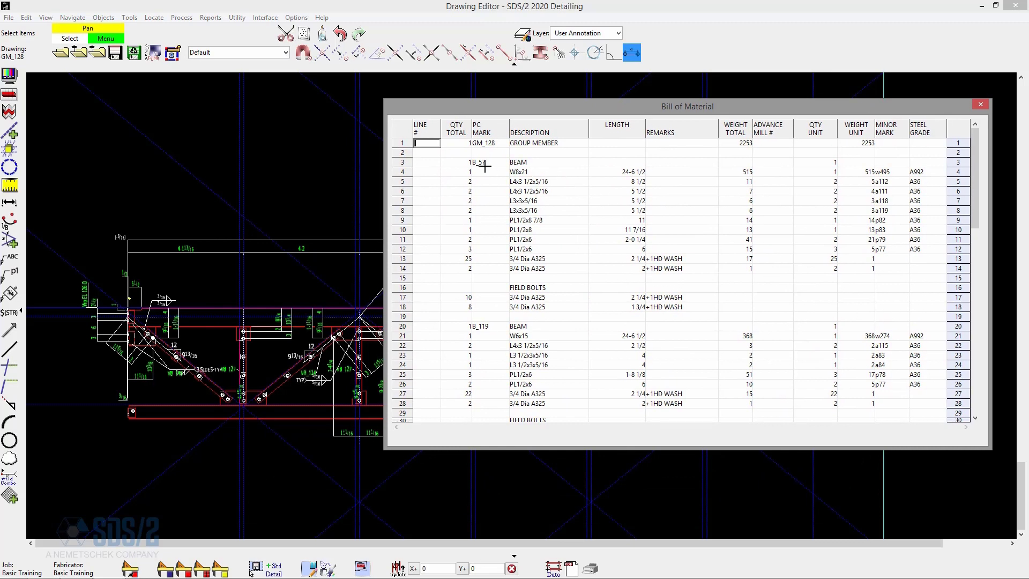
scroll(589, 226, "down", 5)
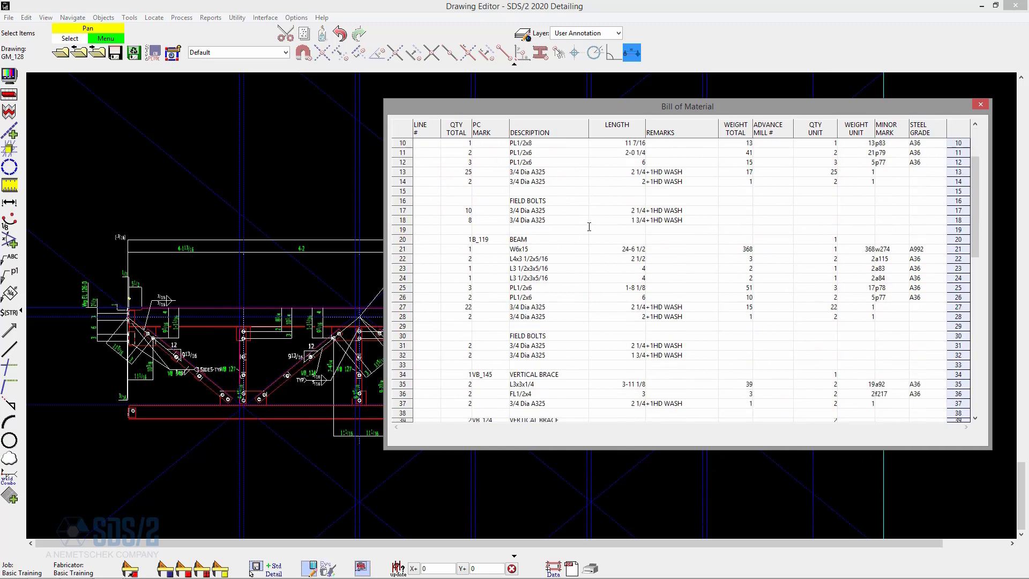
scroll(589, 227, "down", 11)
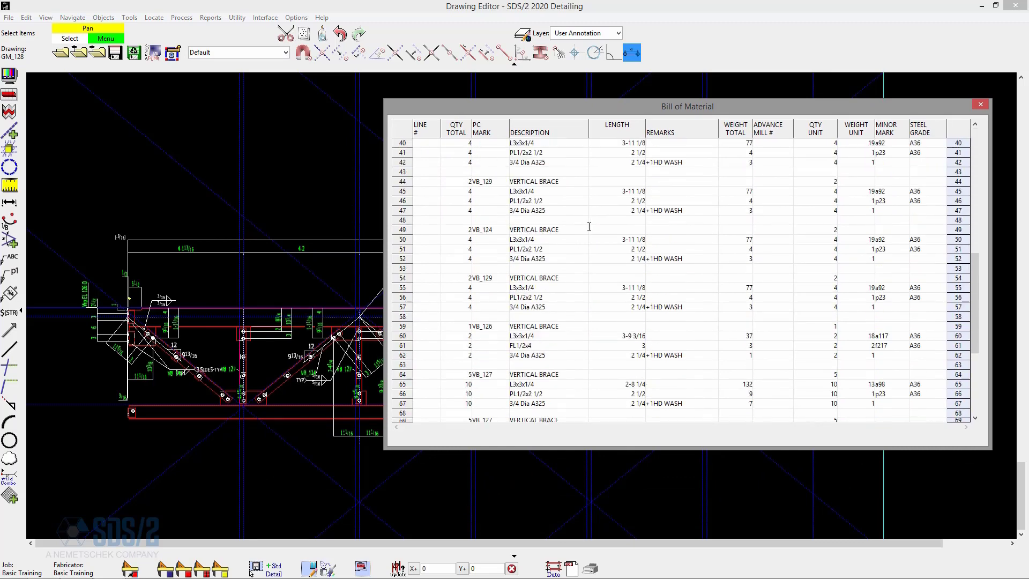
scroll(589, 226, "down", 3)
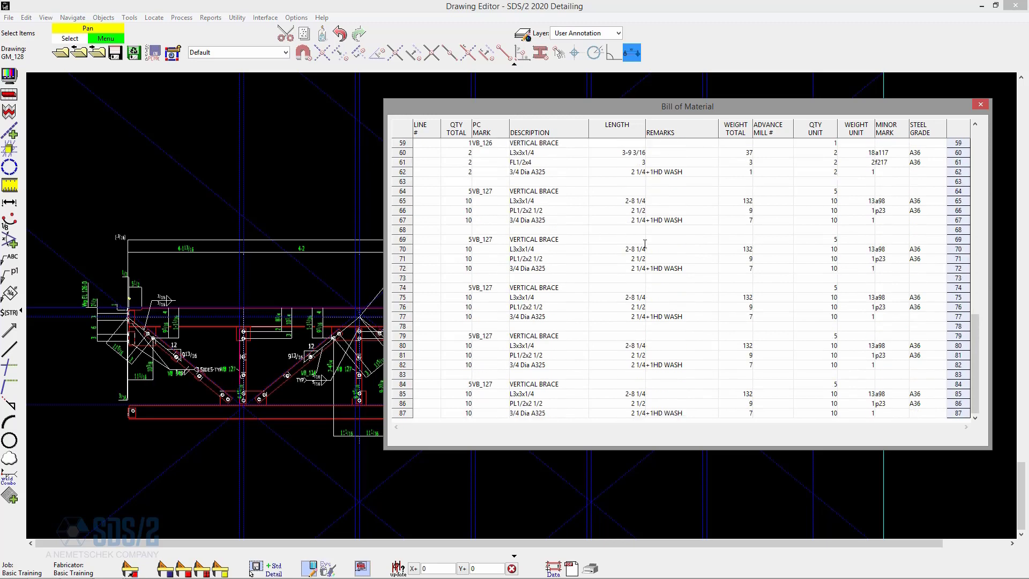
left_click(976, 108)
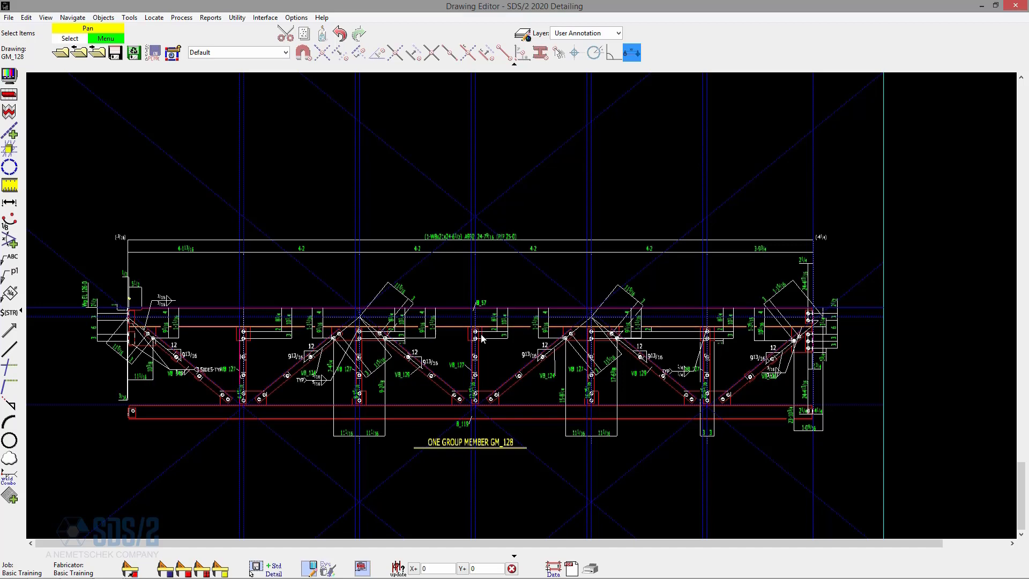
Switch to Modeling and detail all the sub-members: B_57, B_119, VB_124, VB_126, VB_127, VB_129 and VB_145.
left_click(982, 6)
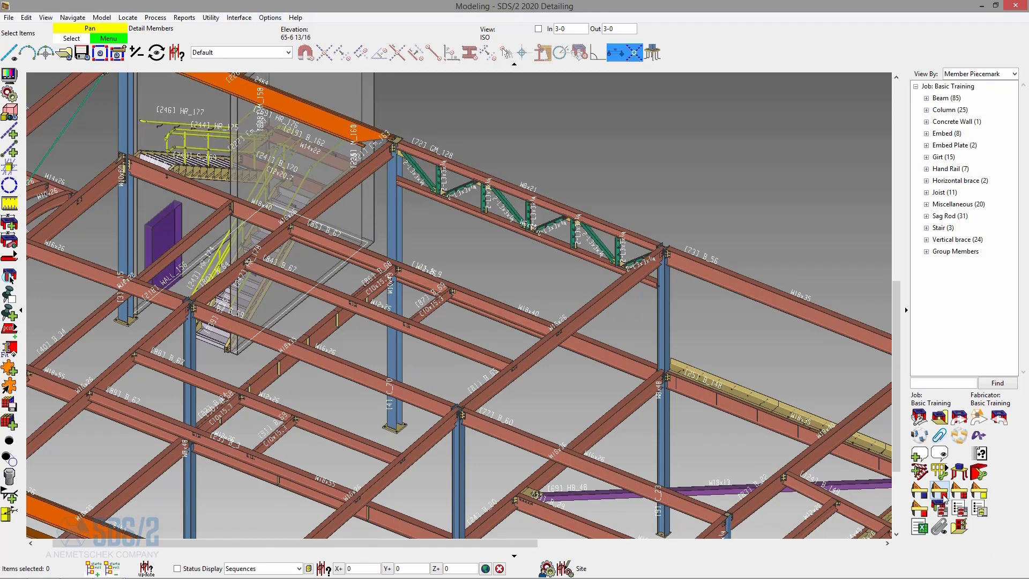
left_click(155, 17)
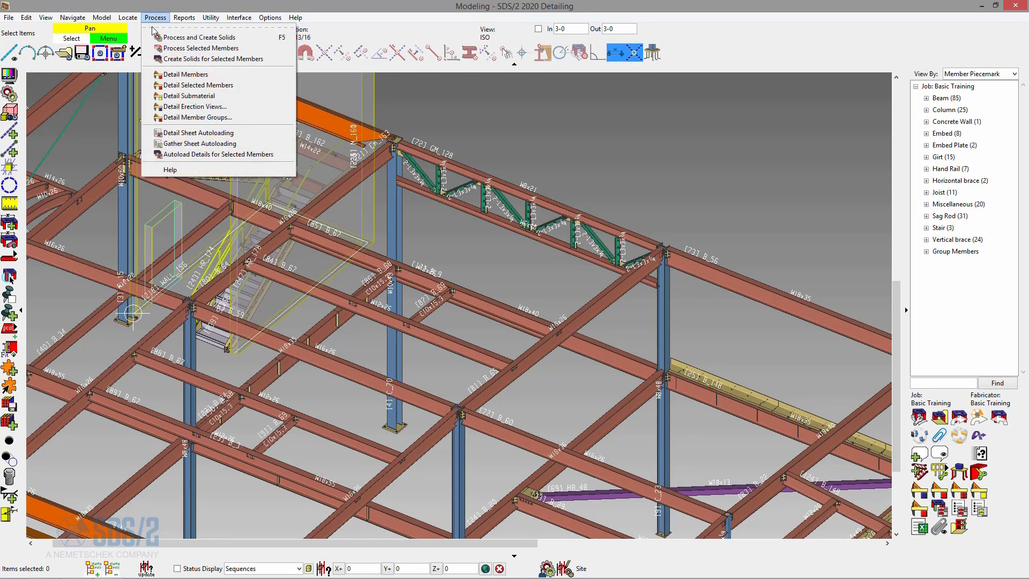
left_click(217, 74)
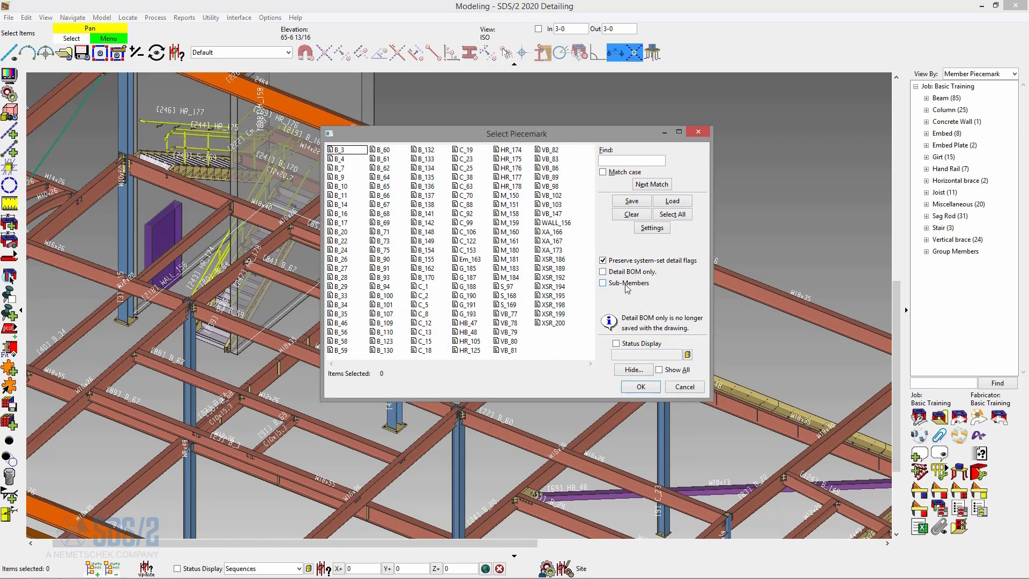
left_click(627, 284)
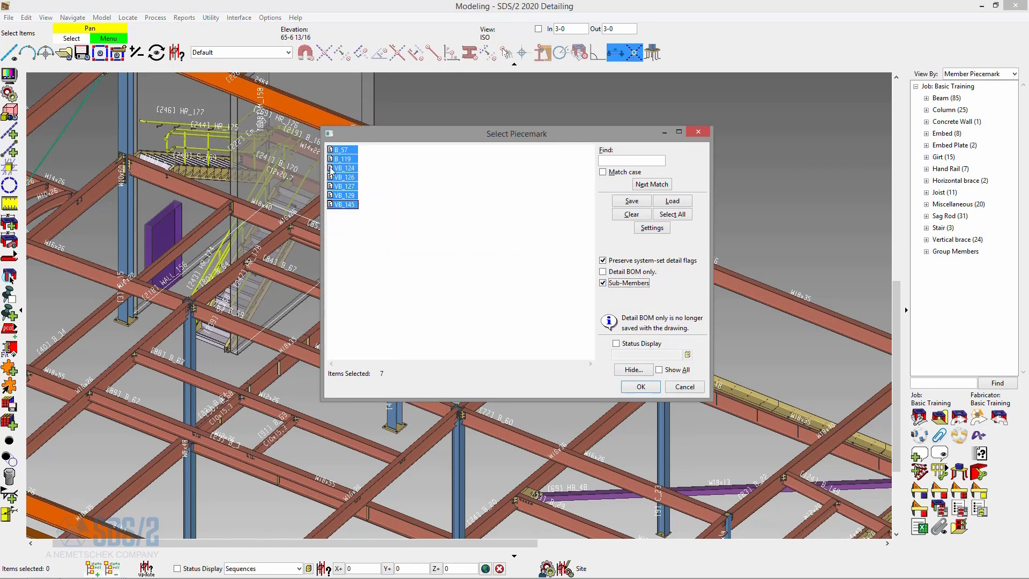
left_click(640, 387)
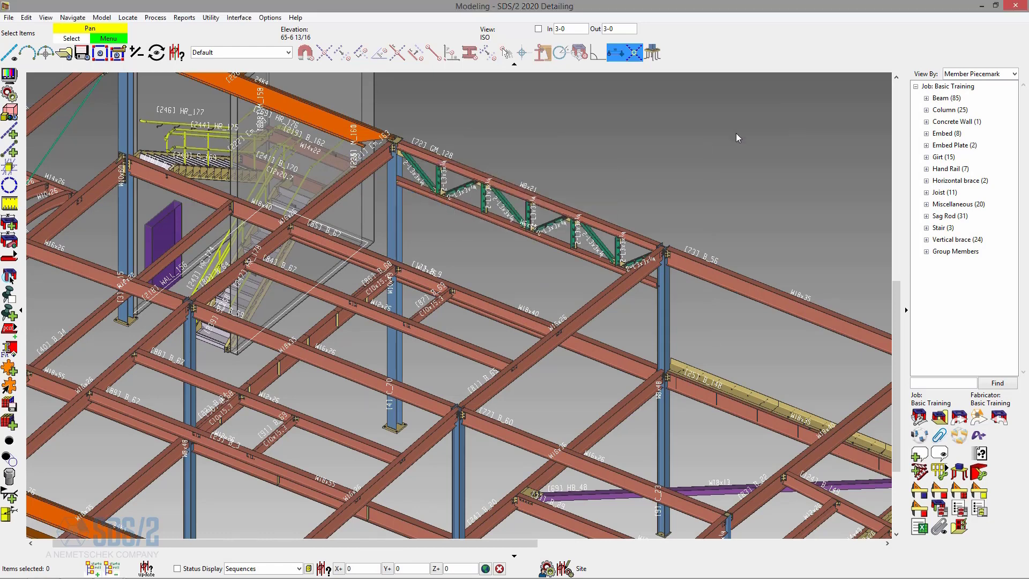
Switch to the Drawing Editor and leave the GM_128 drawing, saving its changes.
left_click(110, 570)
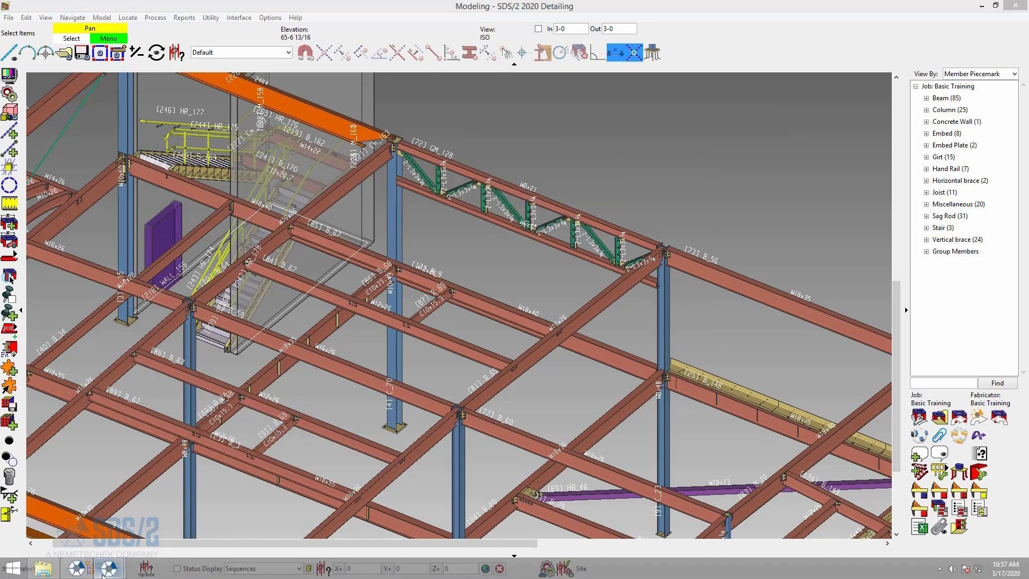
left_click(174, 525)
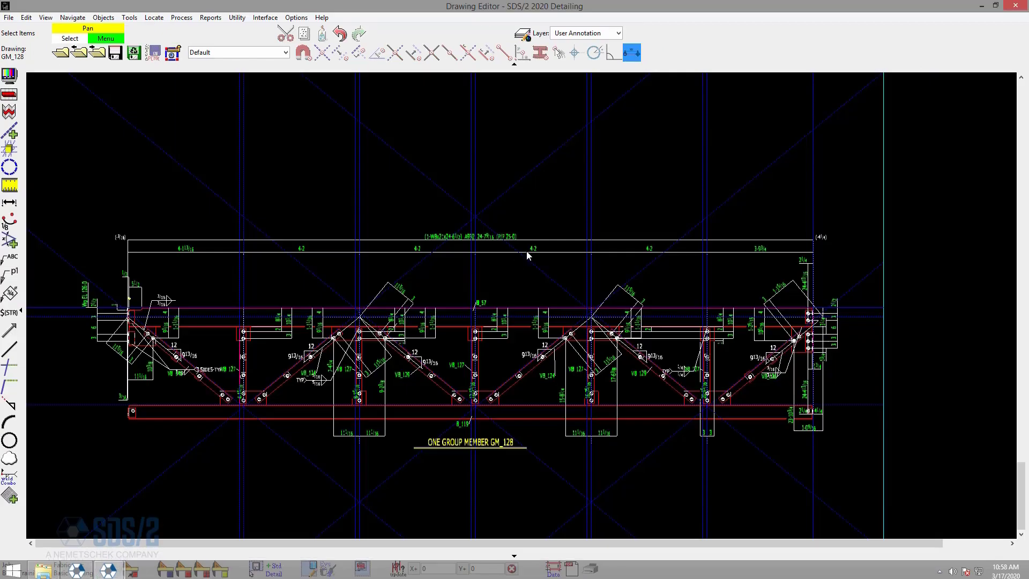
left_click(63, 51)
left_click(542, 375)
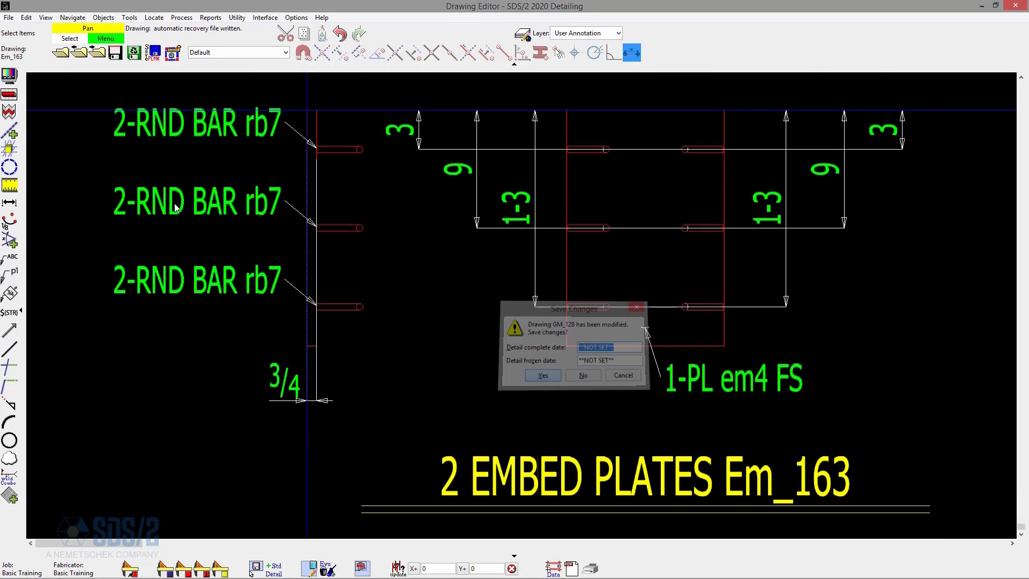
Restrict the list of detail drawings to sub-members and open the B_57 detail.
left_click(65, 55)
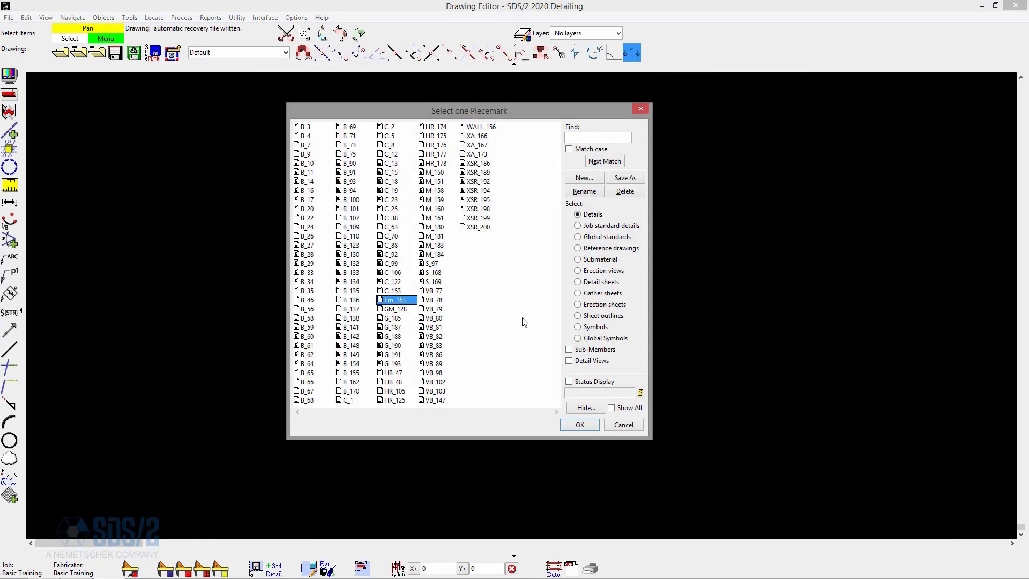
left_click(594, 215)
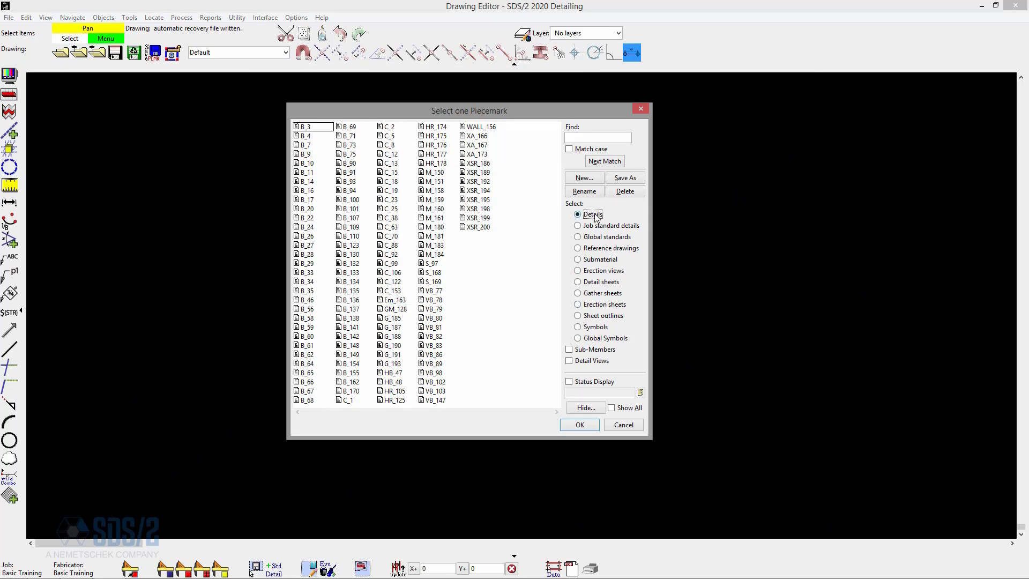
left_click(587, 354)
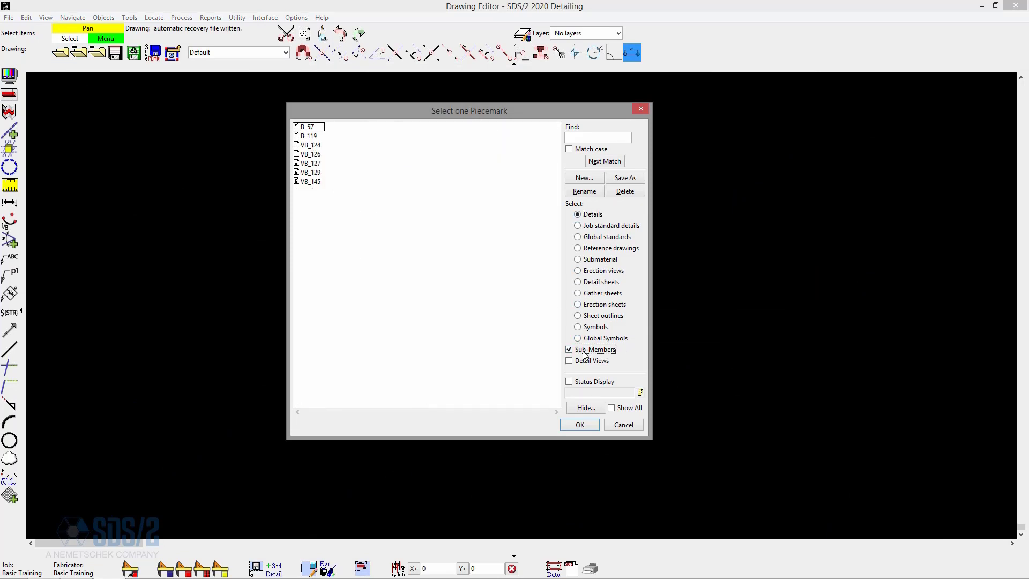
double_click(310, 127)
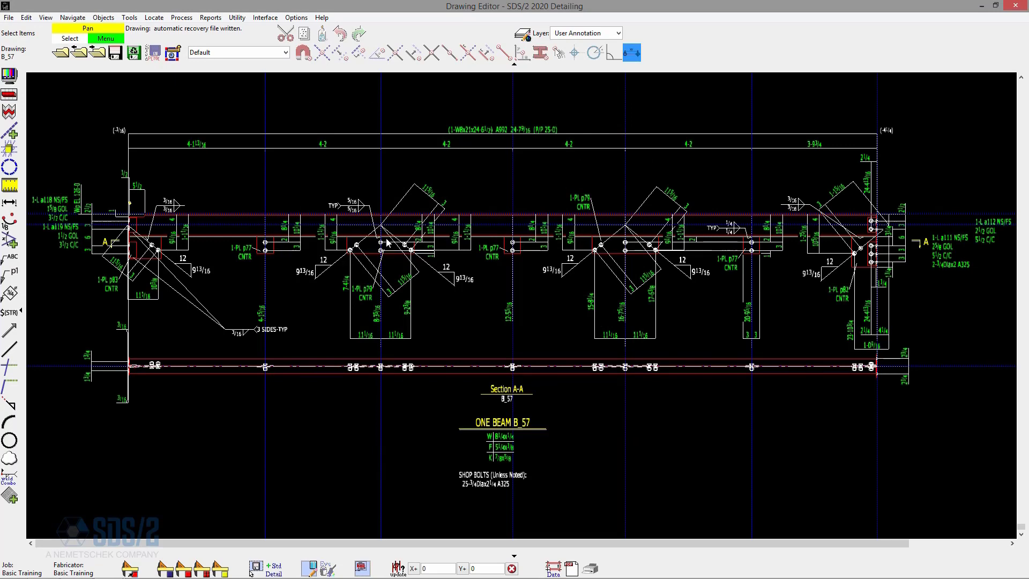
Page through the remaining sub-member details from B_57 to VB_145.
key("Page_Down")
key("Page_Down")
key("Page_Down")
key("Page_Down")
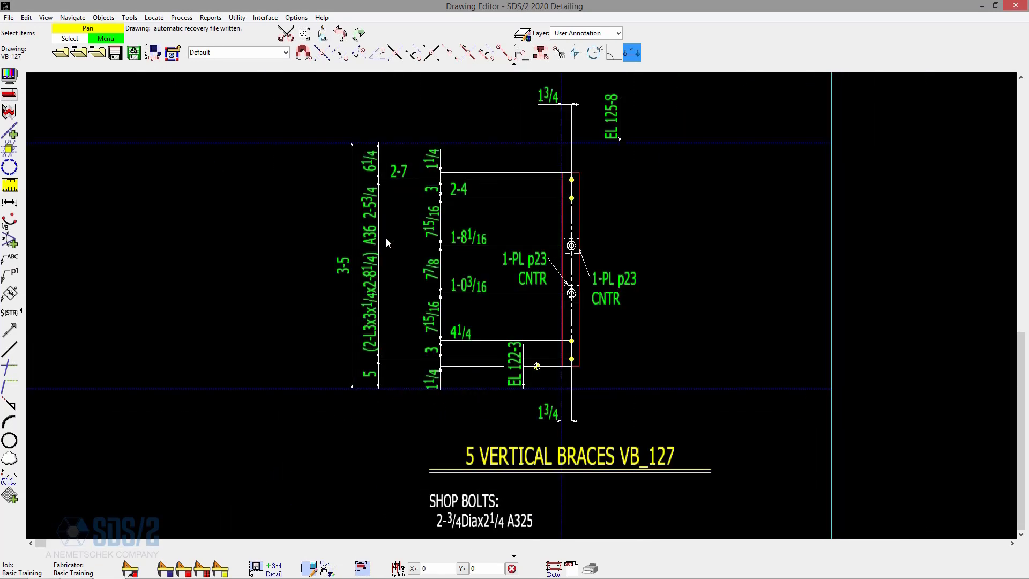
key("Page_Down")
key("Return")
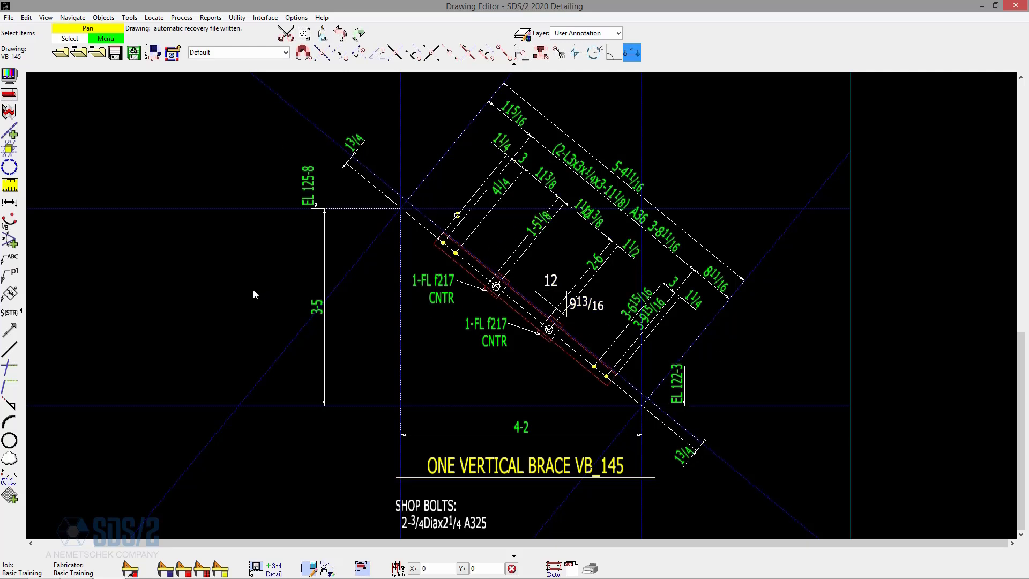
Reopen the piecemark selection, turn off the sub-members filter and open the B_4 beam detail.
left_click(61, 53)
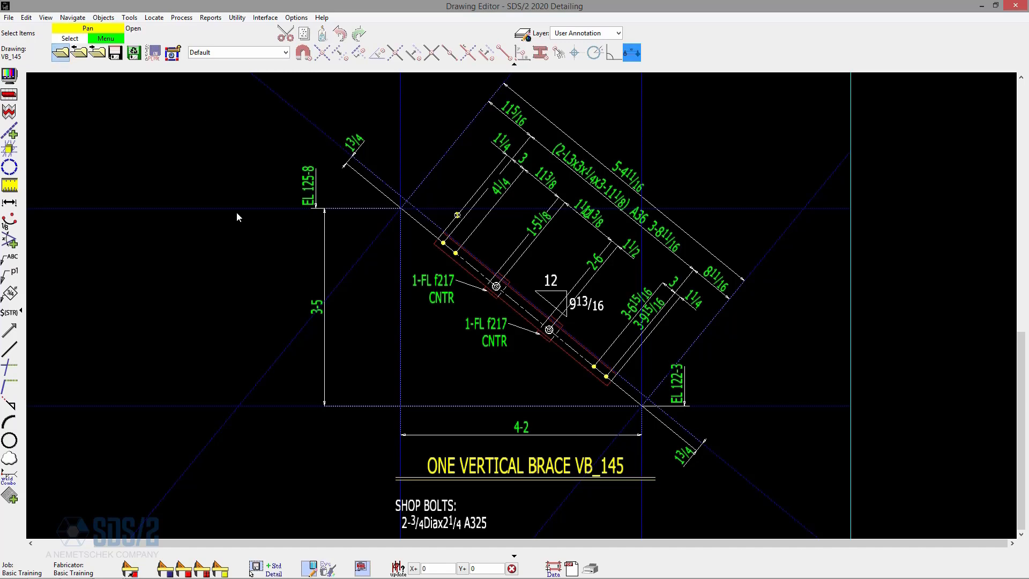
left_click(586, 351)
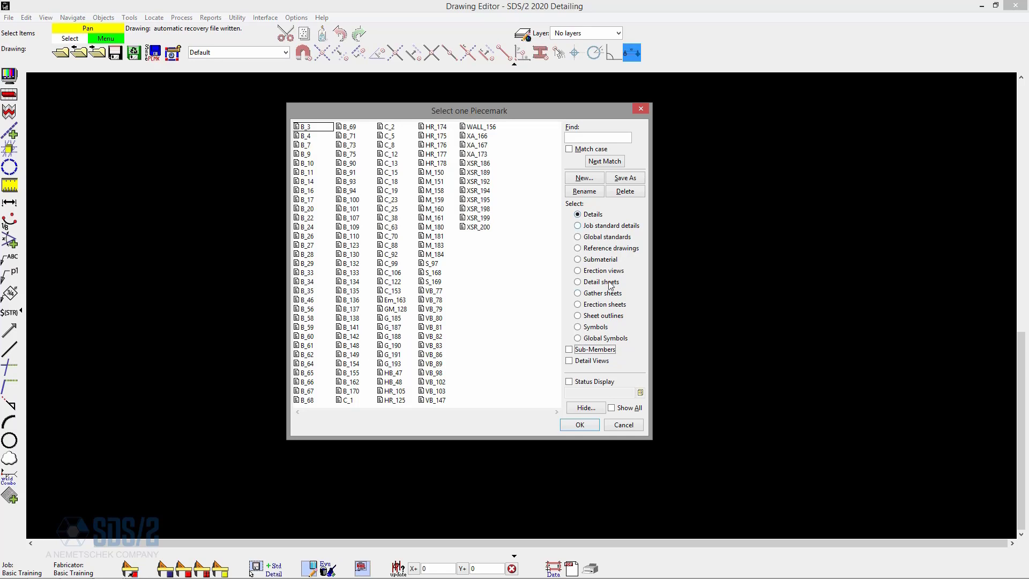
left_click(584, 353)
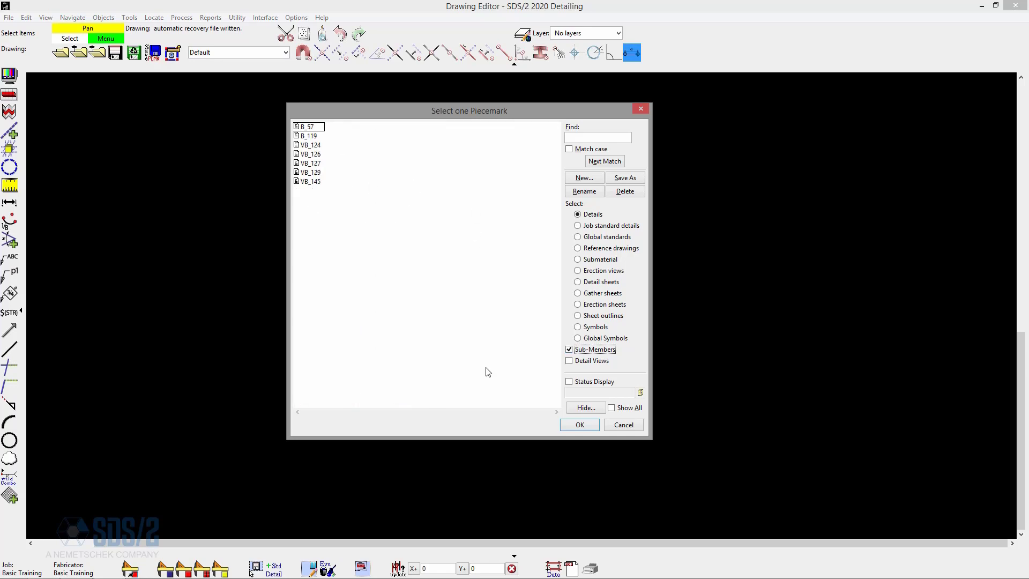
left_click(576, 349)
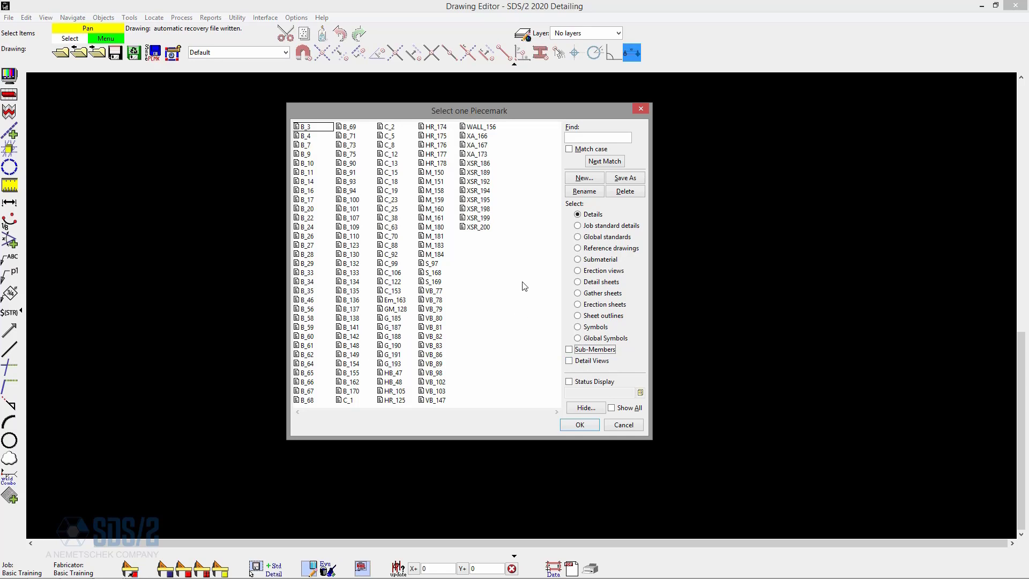
left_click(330, 135)
double_click(310, 140)
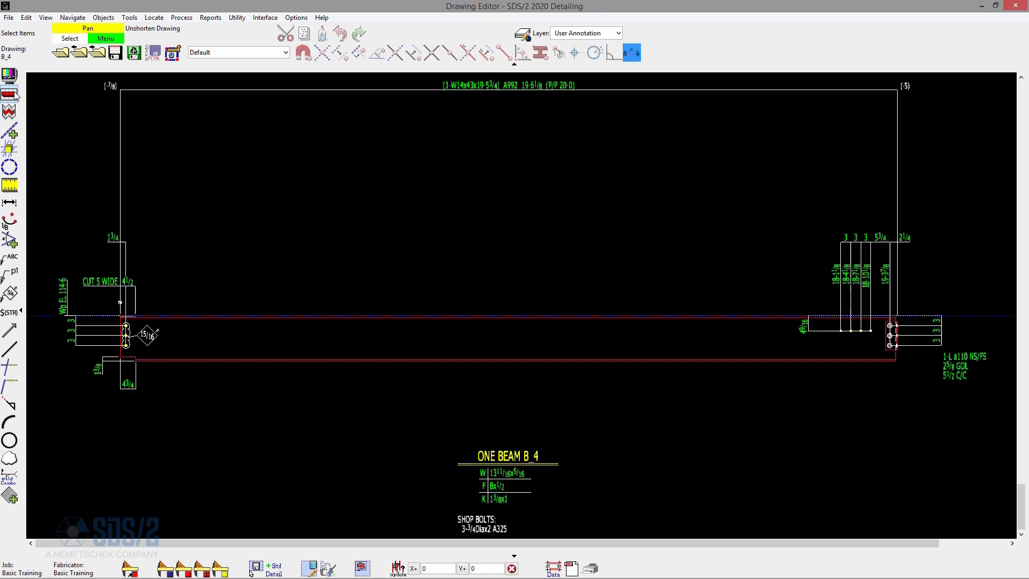
Add a detail view area about 5-6 9/16 high and 4-5 7/8 wide around the left end of beam B_4.
scroll(908, 239, "down", 2)
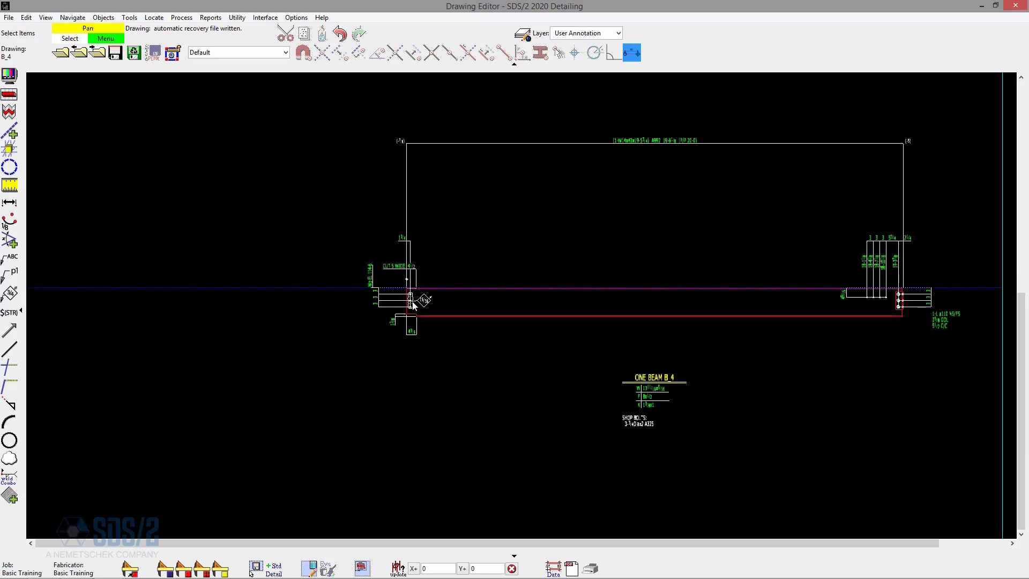
scroll(416, 303, "up", 4)
scroll(540, 300, "up", 2)
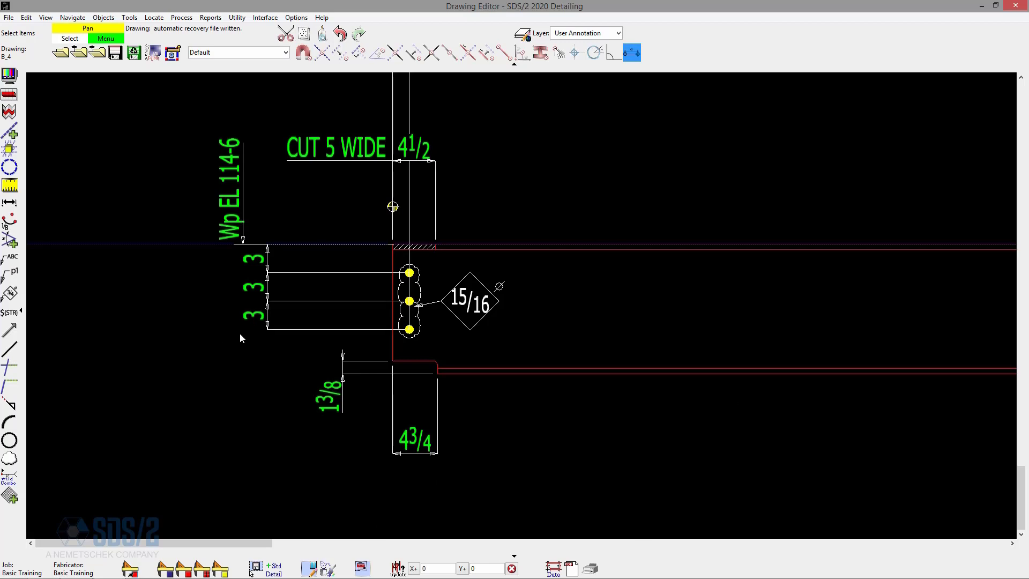
scroll(169, 292, "down", 5)
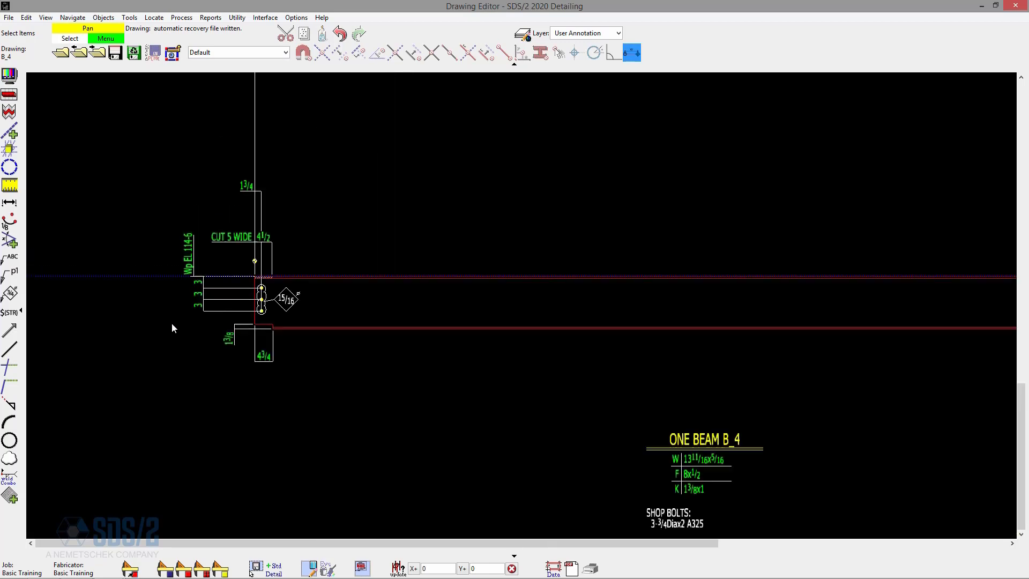
left_click(104, 18)
mouse_move(146, 154)
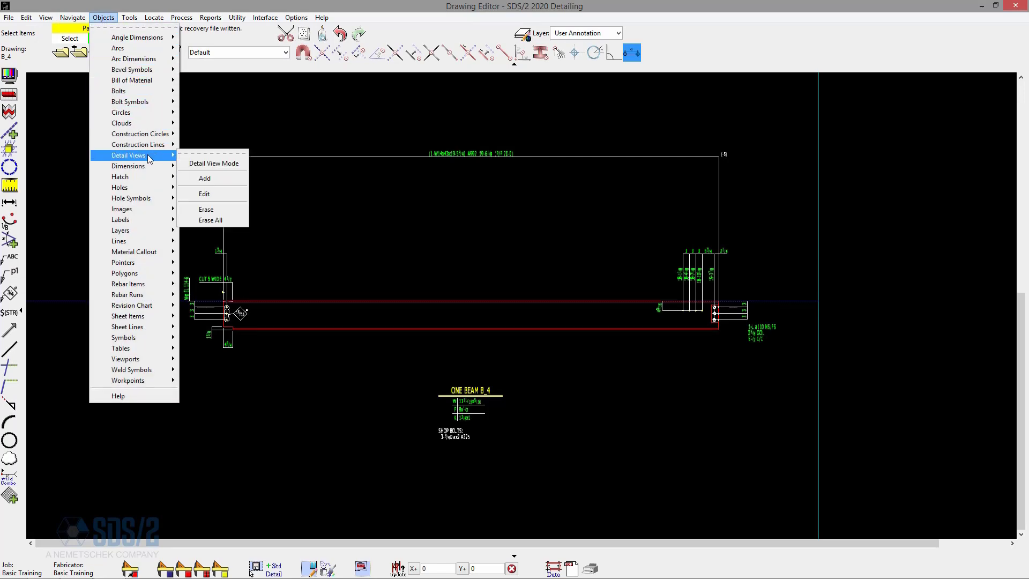
left_click(224, 178)
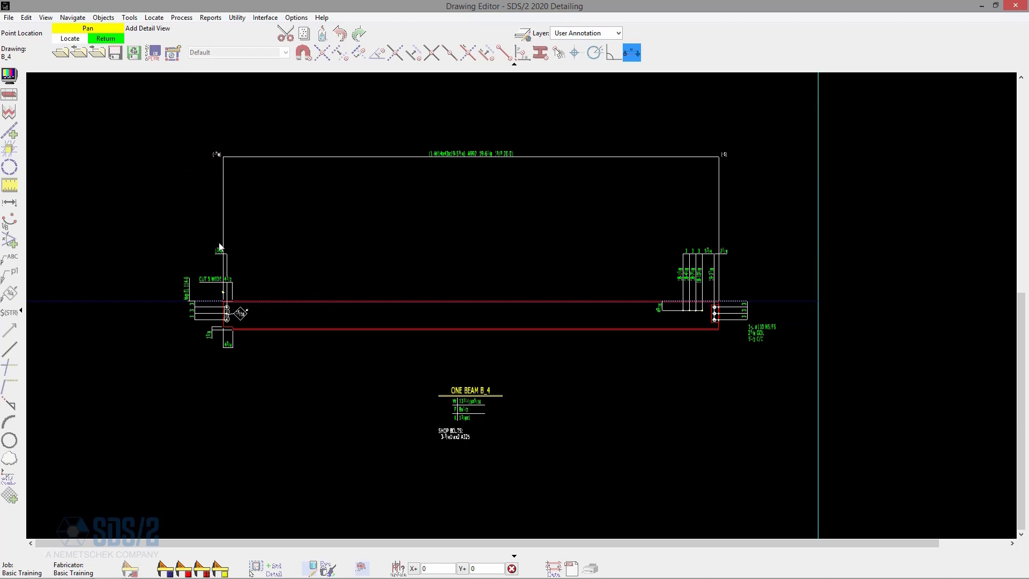
left_click(162, 233)
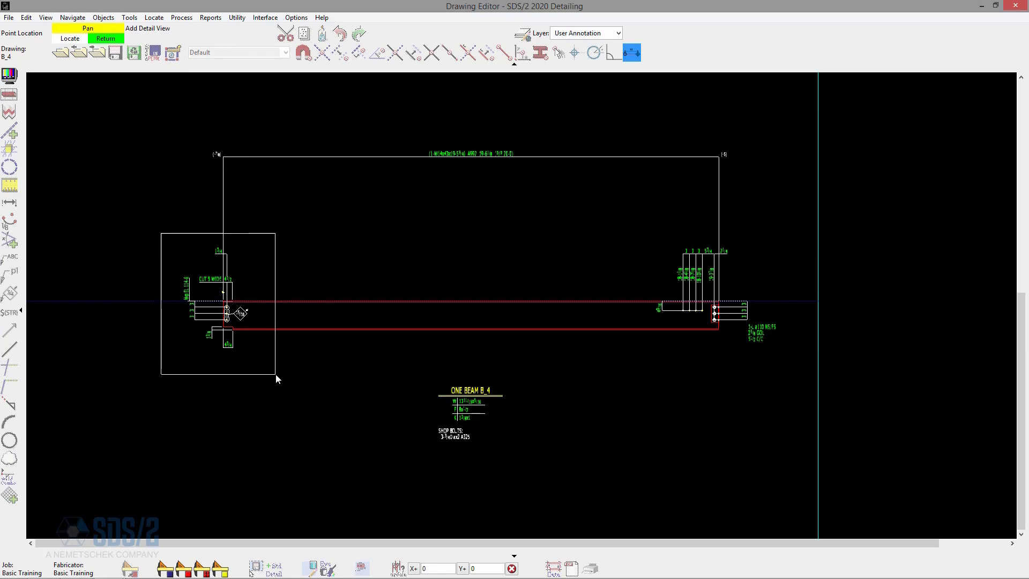
left_click(275, 374)
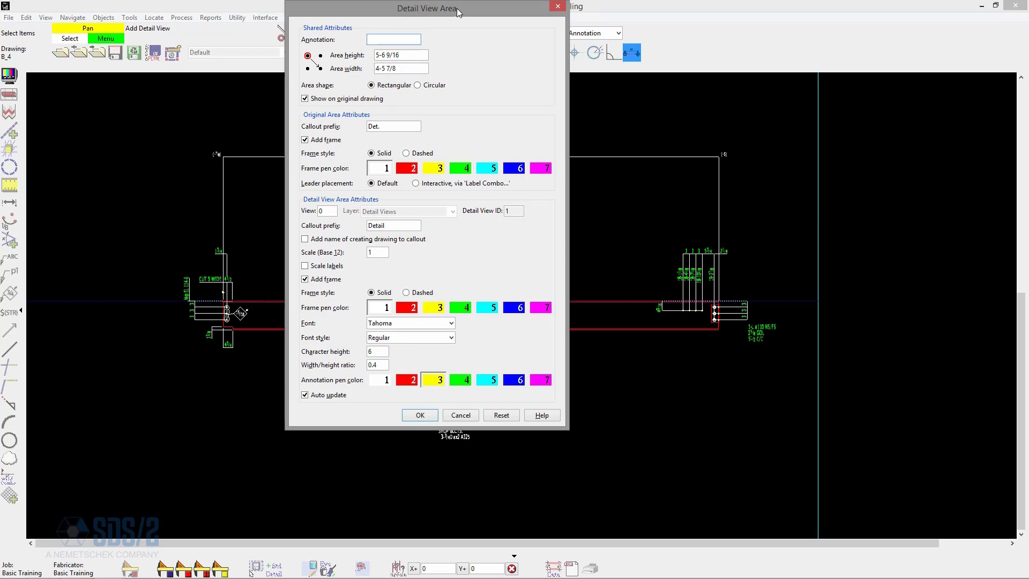
Annotate the detail view as Left End, keep its scale at 1, and place it in the empty area right of beam B_4.
mouse_move(457, 8)
left_mouse_down()
mouse_move(584, 82)
mouse_move(677, 82)
left_mouse_up()
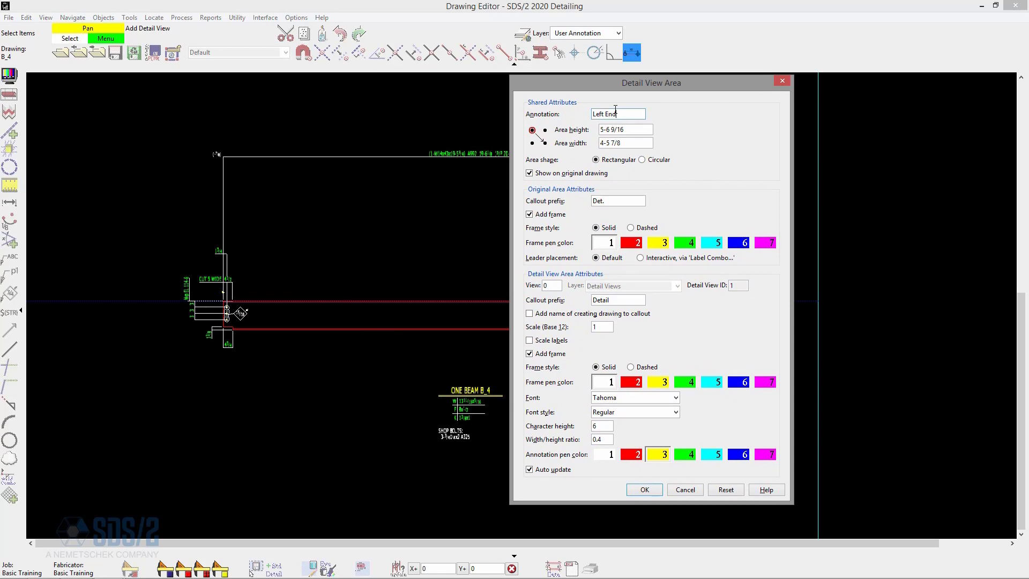
left_click(615, 110)
type("Left End")
key("Tab")
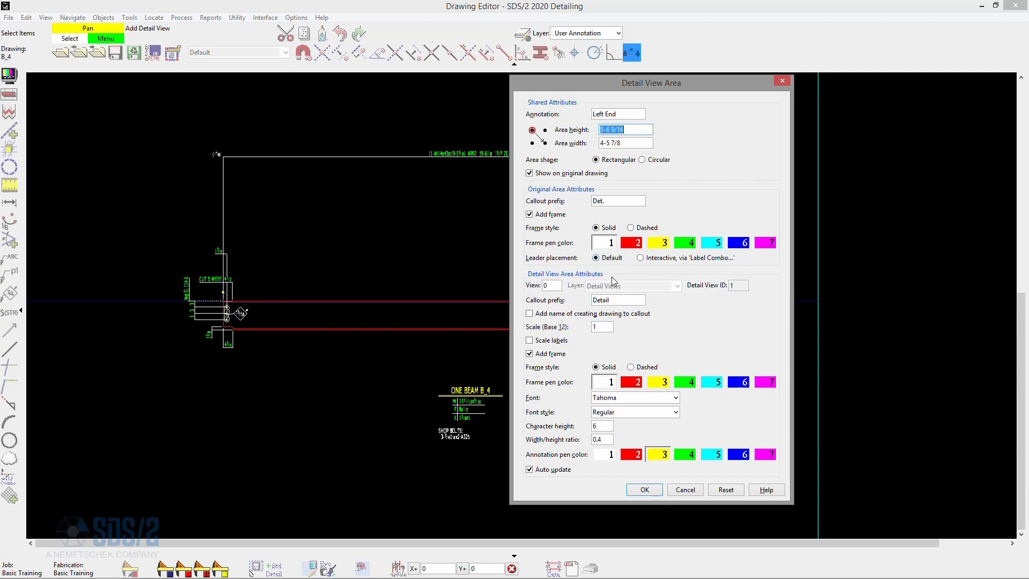
left_click(625, 300)
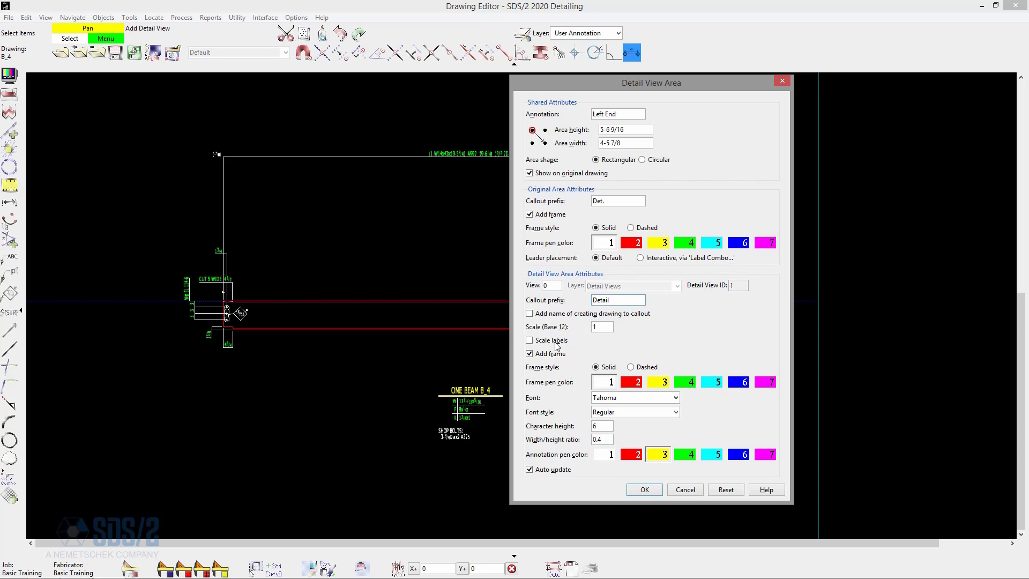
double_click(609, 325)
left_click(644, 490)
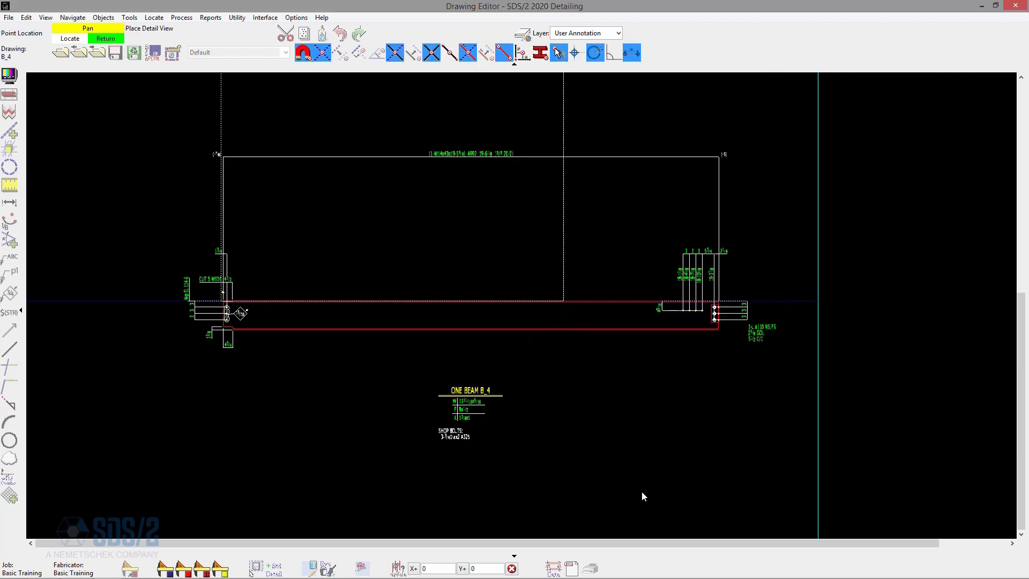
scroll(345, 453, "down", 2)
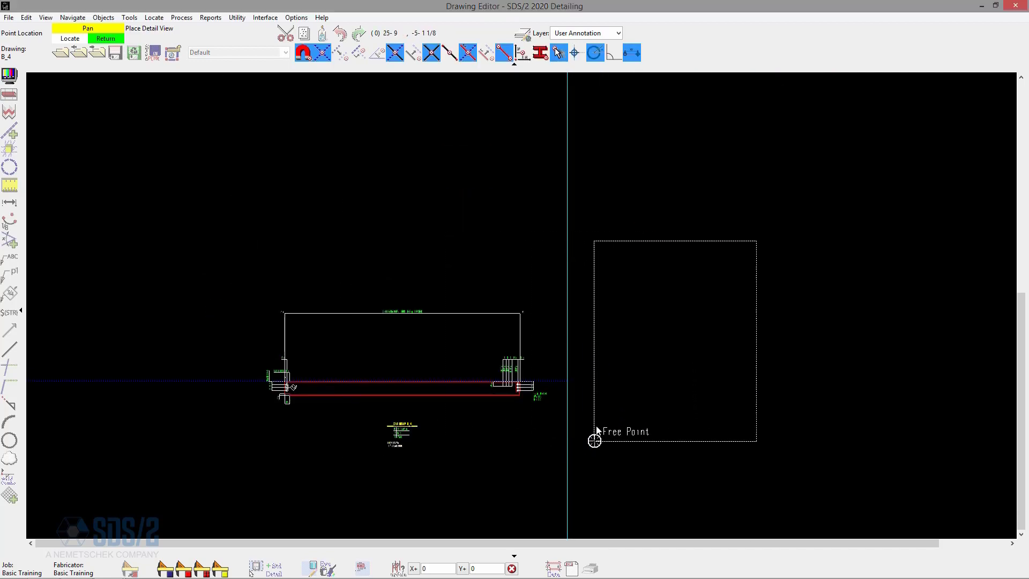
left_click(594, 450)
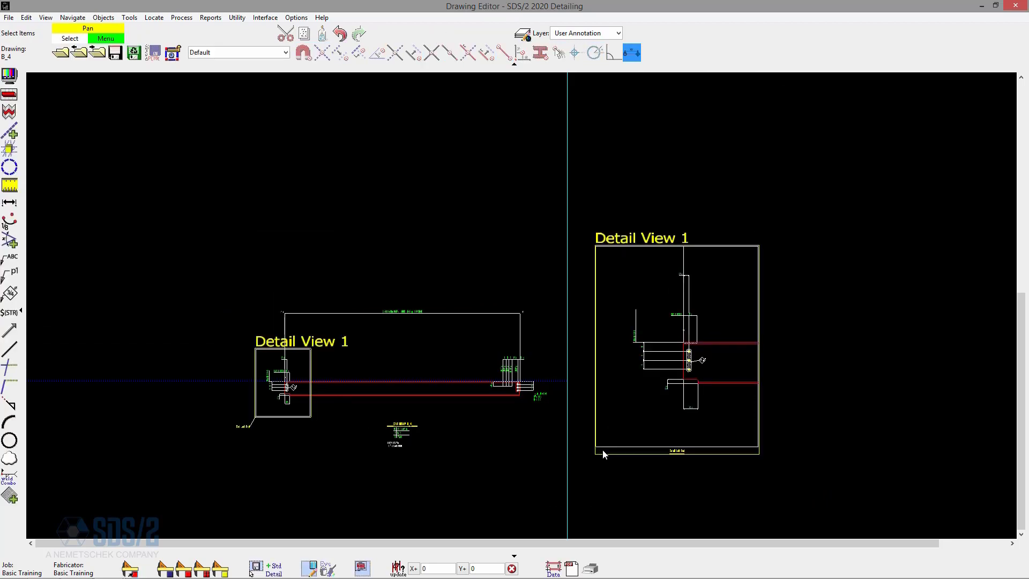
Examine the Left End callout on beam B_4 and the enlarged detail view with its title, dimensions and holes.
scroll(272, 432, "up", 2)
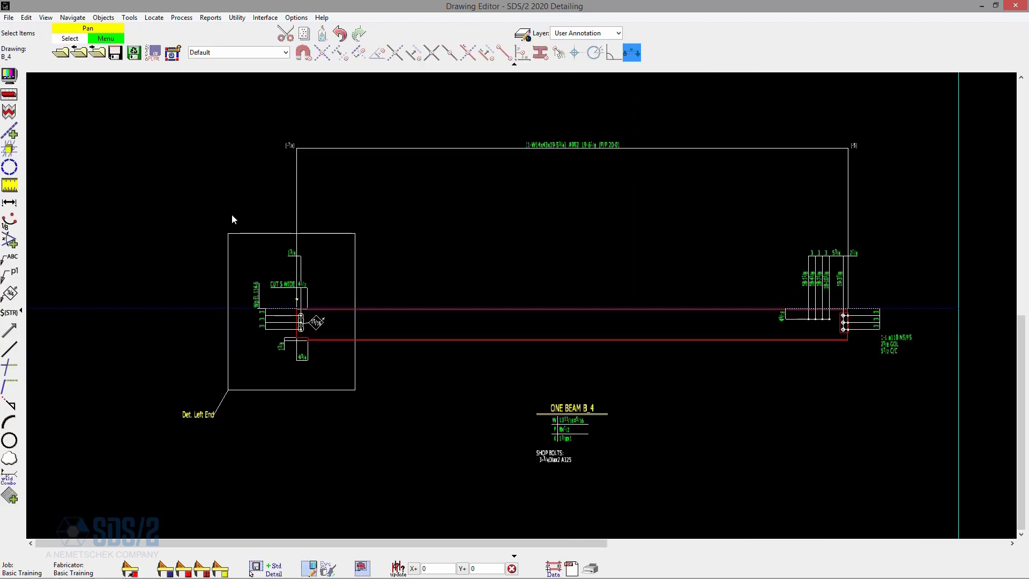
scroll(228, 404, "up", 2)
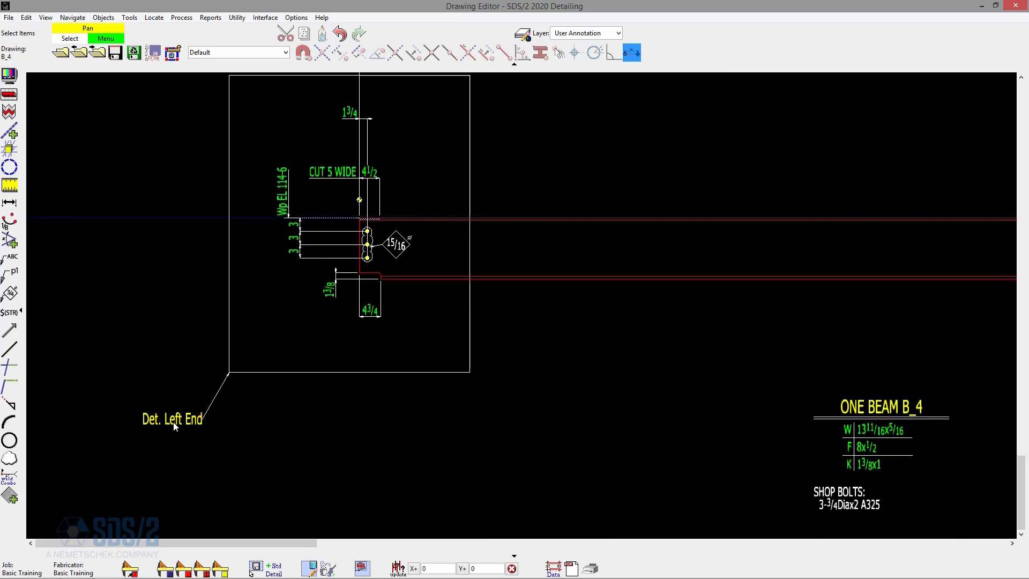
scroll(163, 421, "down", 4)
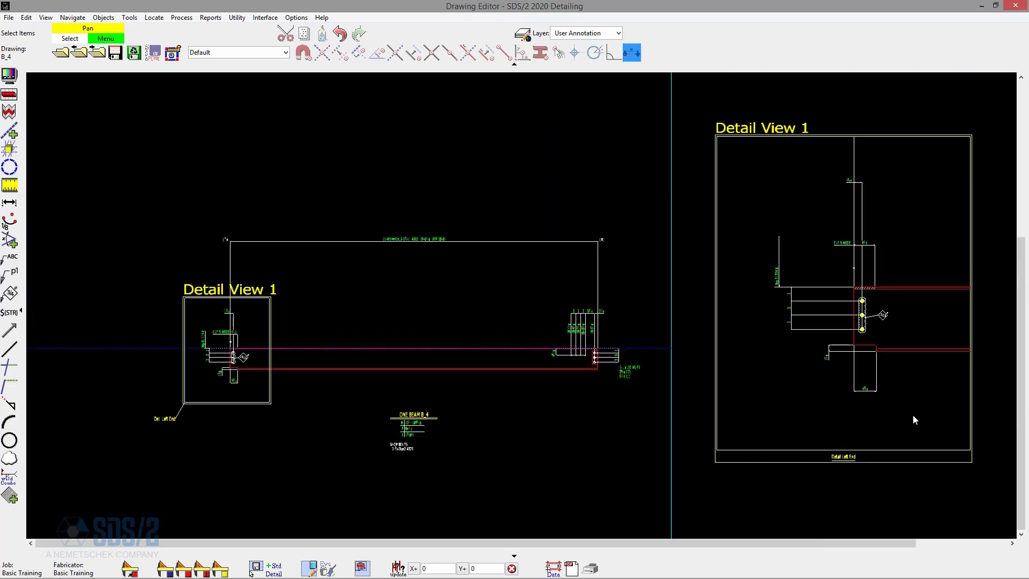
scroll(914, 418, "up", 2)
scroll(831, 497, "up", 3)
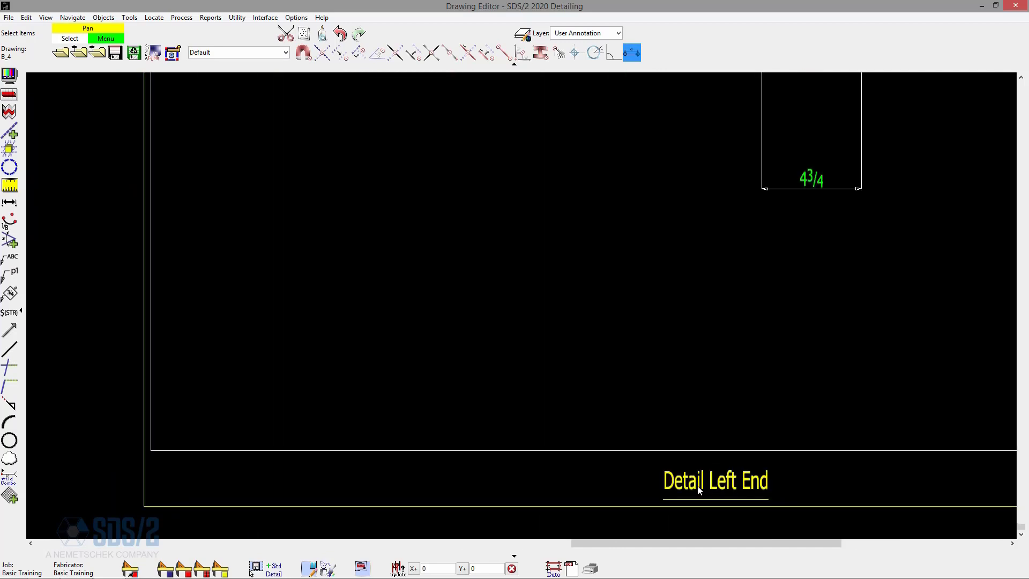
scroll(720, 493, "down", 4)
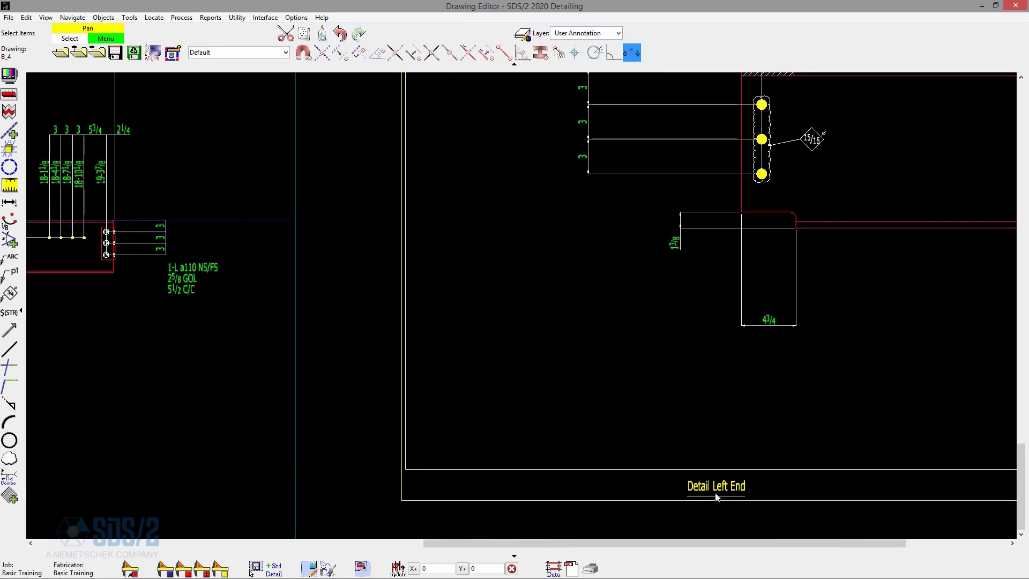
scroll(750, 303, "up", 2)
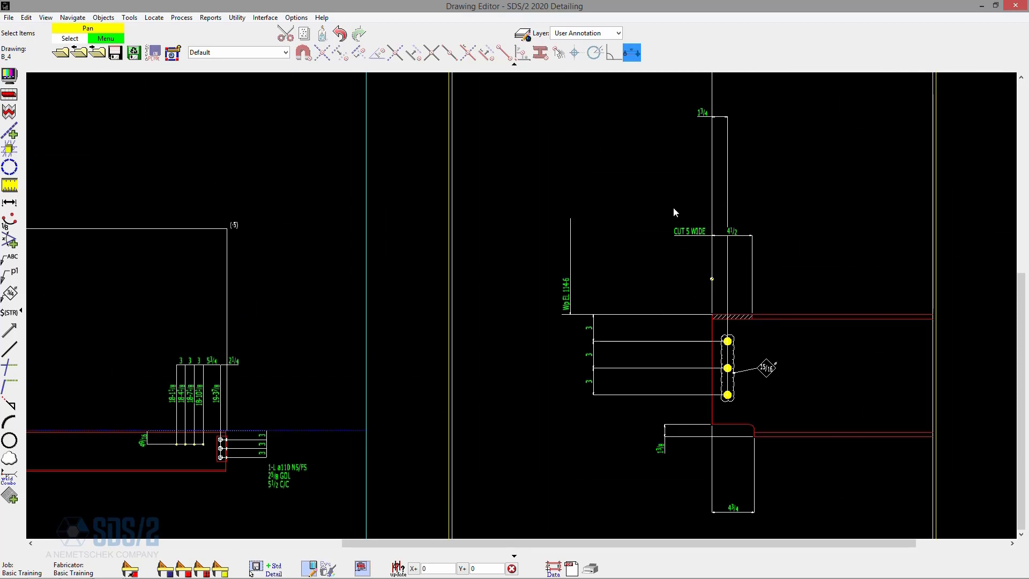
scroll(654, 384, "up", 2)
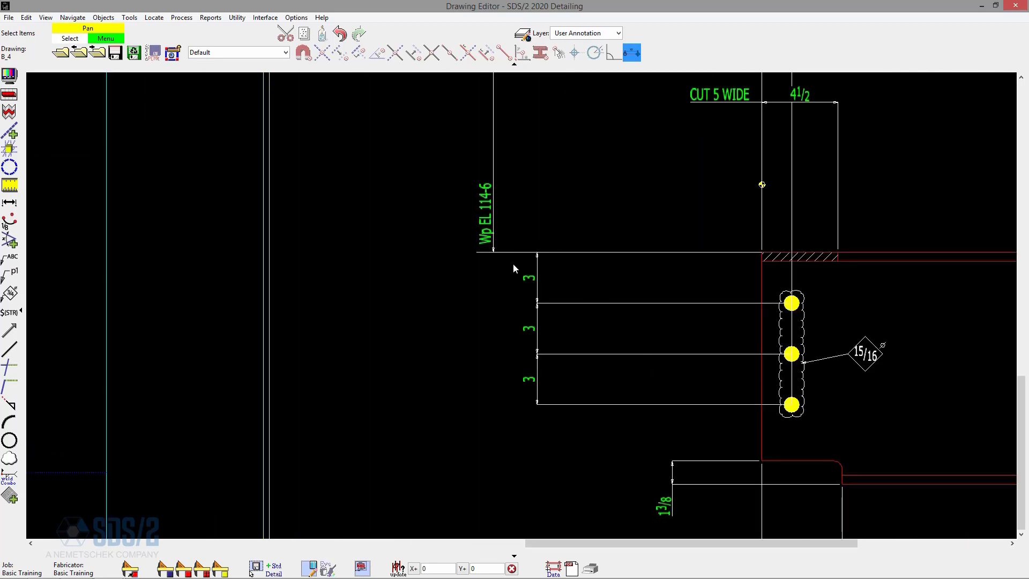
scroll(712, 343, "down", 5)
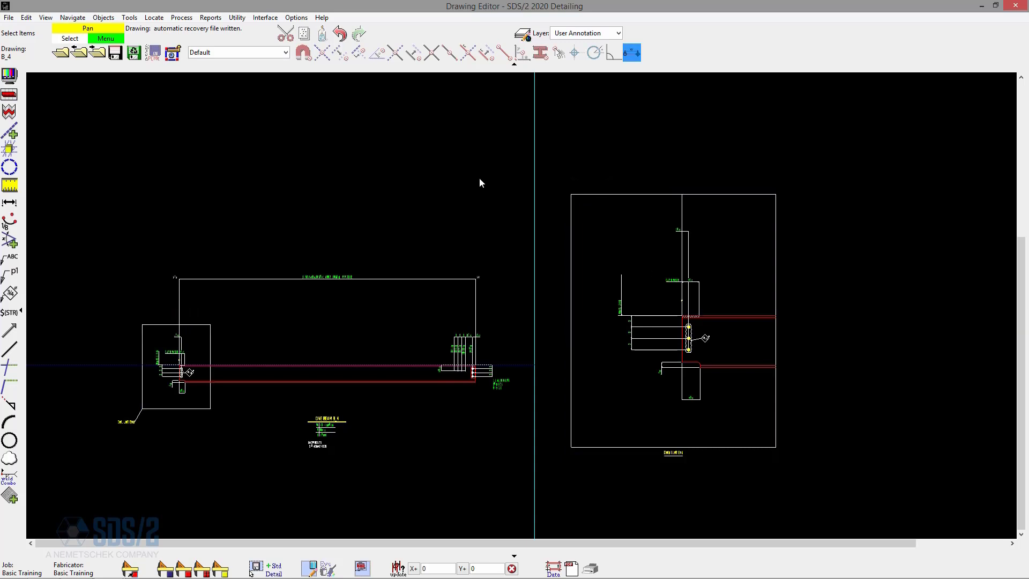
Open the detail view drawing B_4: Left End for editing.
left_click(9, 17)
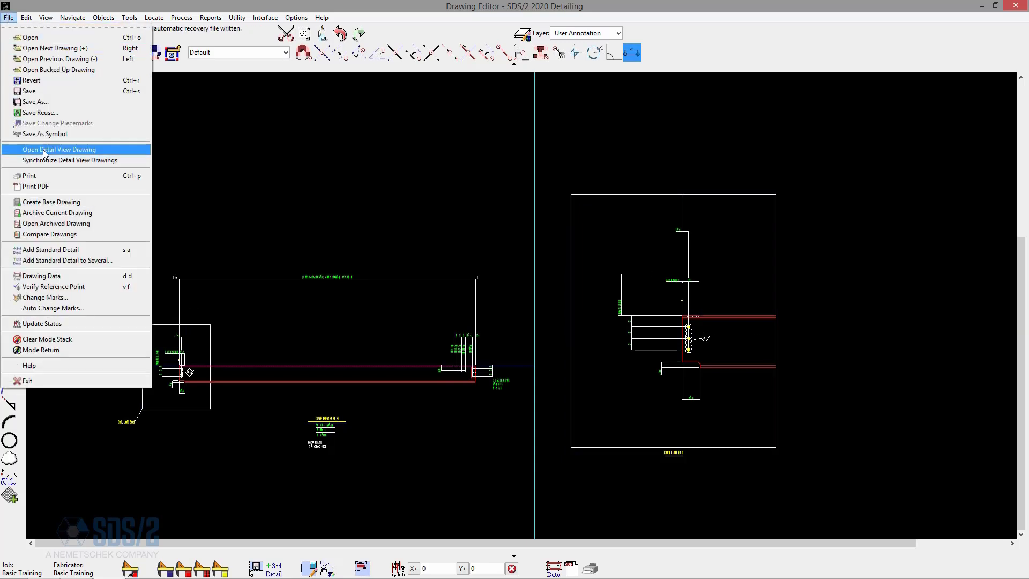
left_click(59, 149)
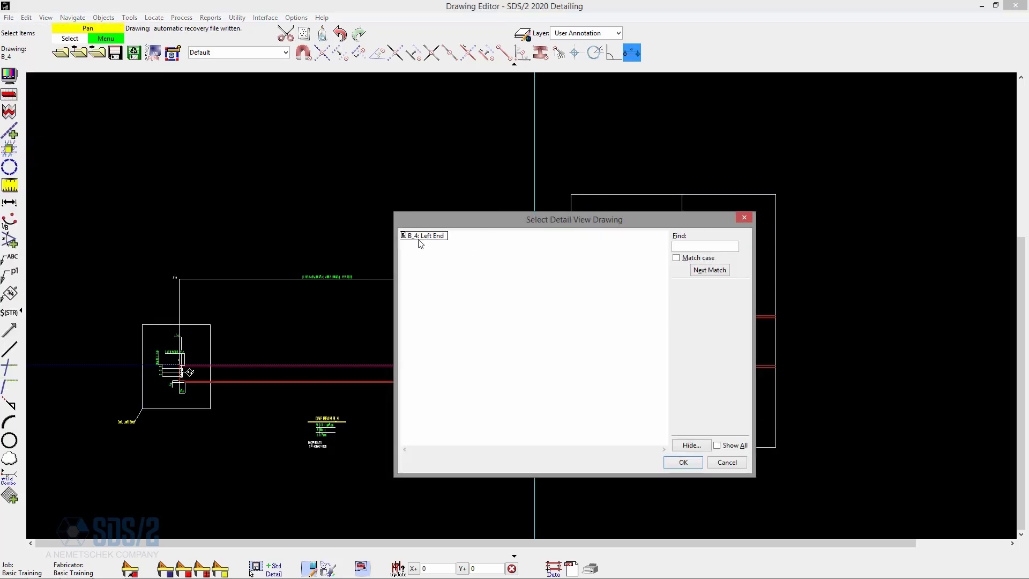
double_click(425, 239)
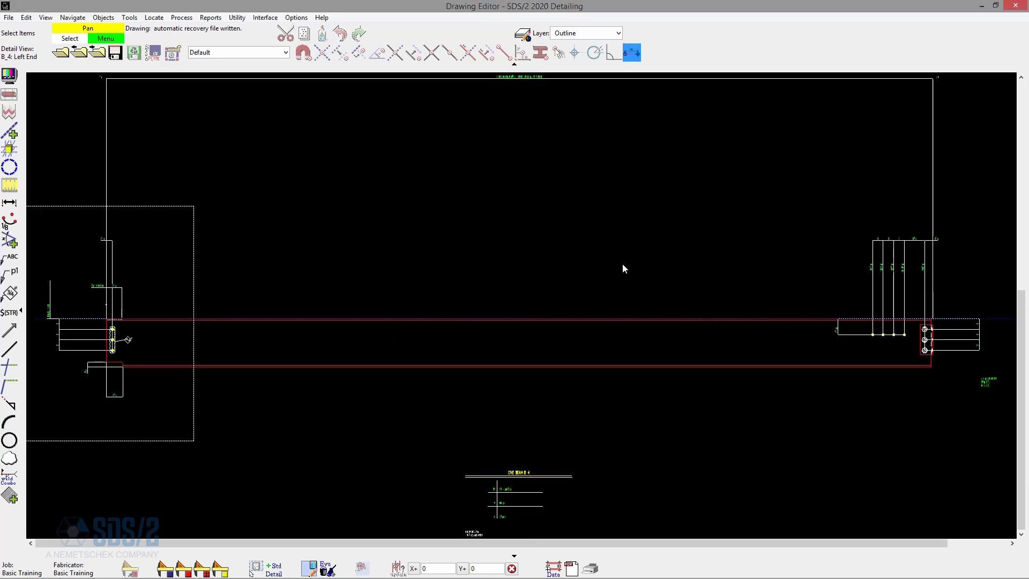
scroll(899, 263, "down", 2)
scroll(398, 226, "up", 5)
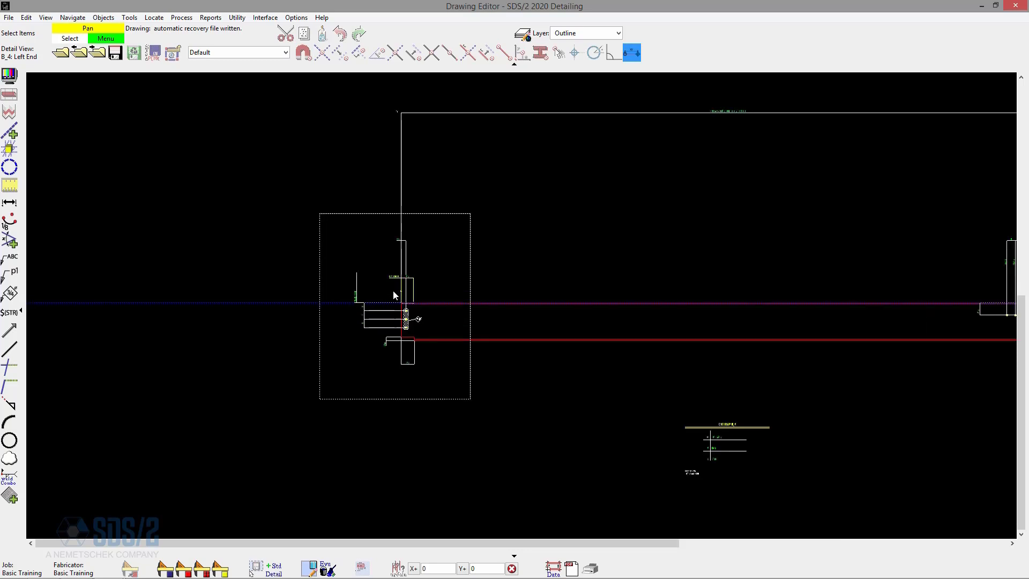
Delete the dimensions and labels around the beam's left end in the detail view, keeping the 15/16 hole callout.
scroll(399, 226, "down", 2)
mouse_move(485, 215)
left_mouse_down()
mouse_move(312, 142)
mouse_move(288, 93)
left_mouse_up()
key("Delete")
left_click_drag(467, 382, 293, 188)
key("Delete")
key("Delete")
key("Delete")
scroll(443, 262, "up", 4)
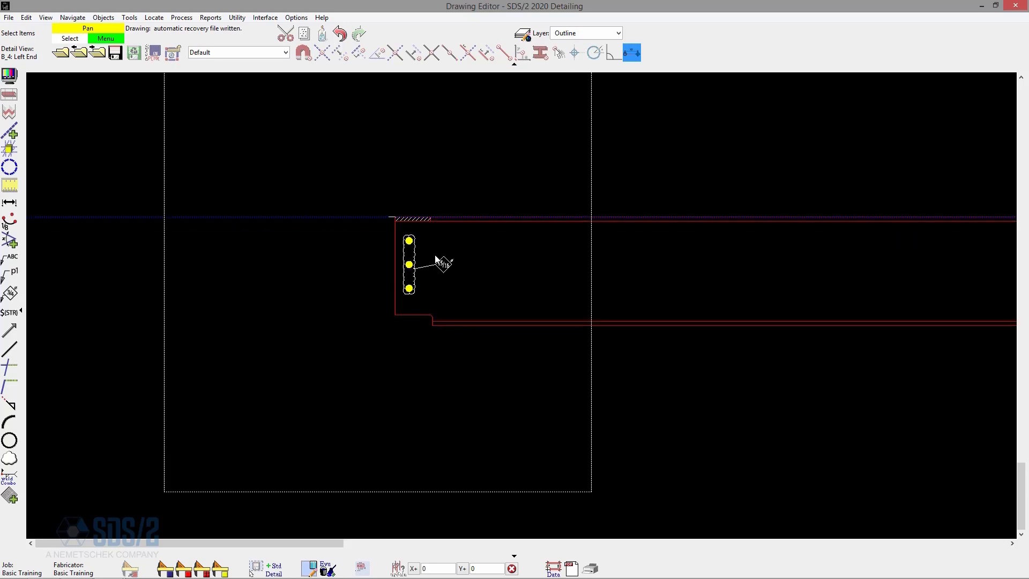
Start a vertical chain dimension across the bottom flange thickness and place its dimension line just left of the beam end.
scroll(425, 278, "up", 2)
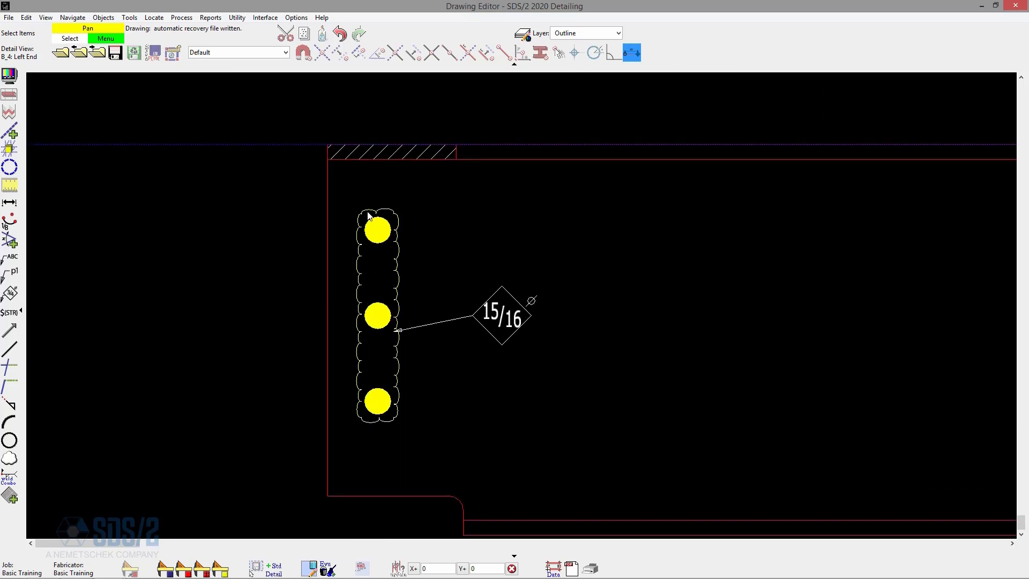
scroll(367, 213, "down", 2)
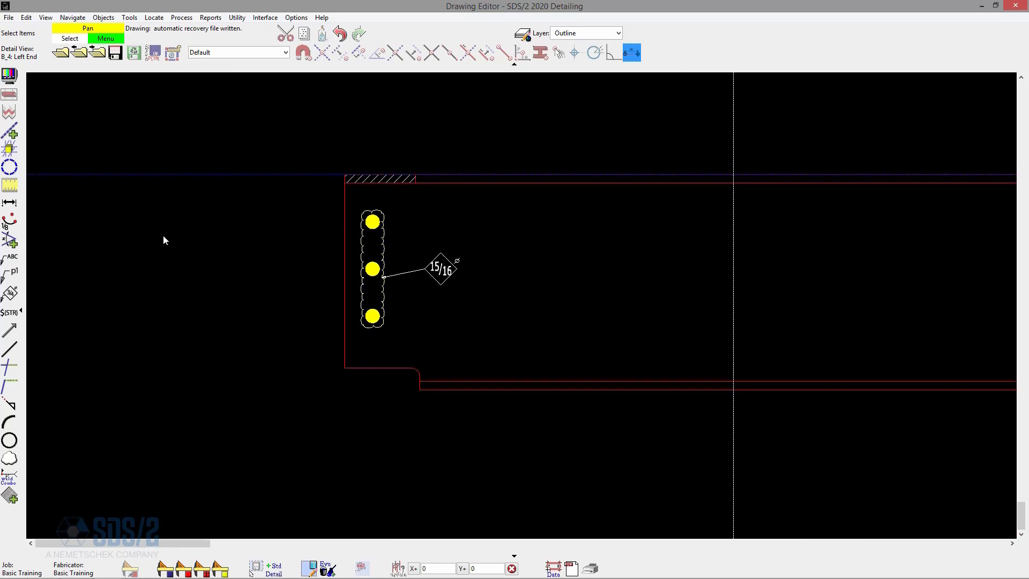
left_click(10, 202)
scroll(424, 387, "up", 2)
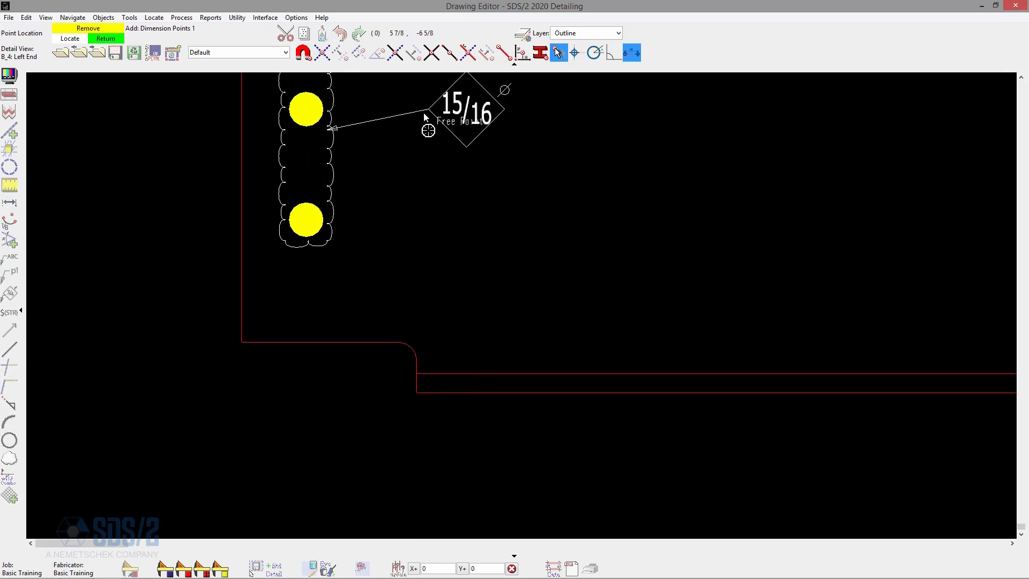
left_click(304, 54)
left_click(416, 392)
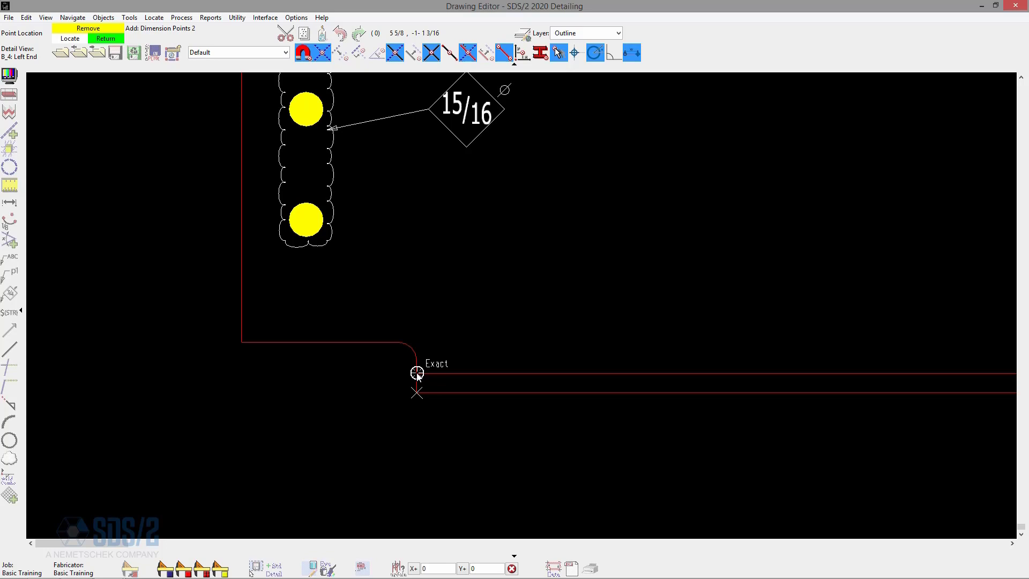
left_click(417, 374)
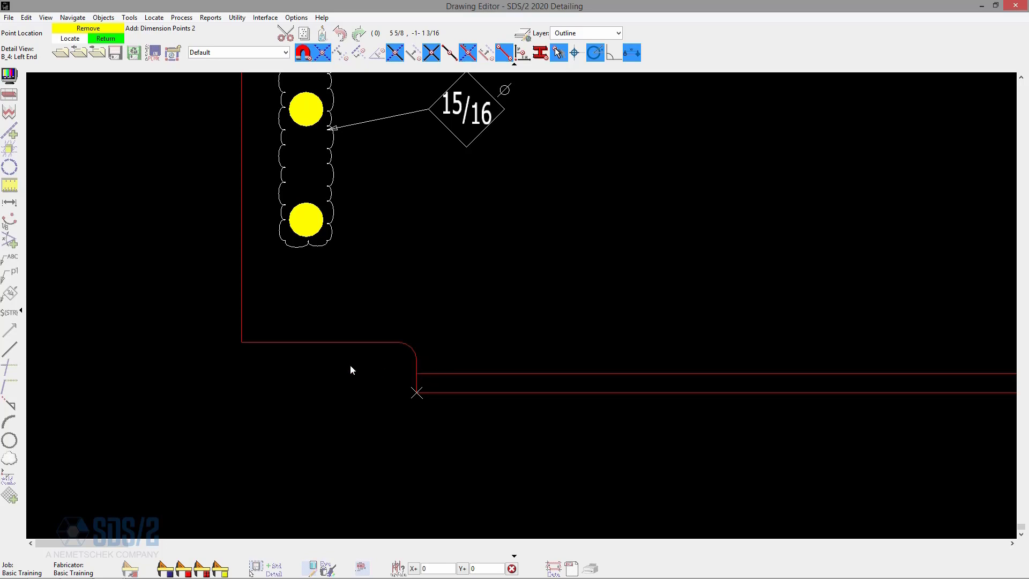
left_click(194, 369)
scroll(227, 343, "down", 2)
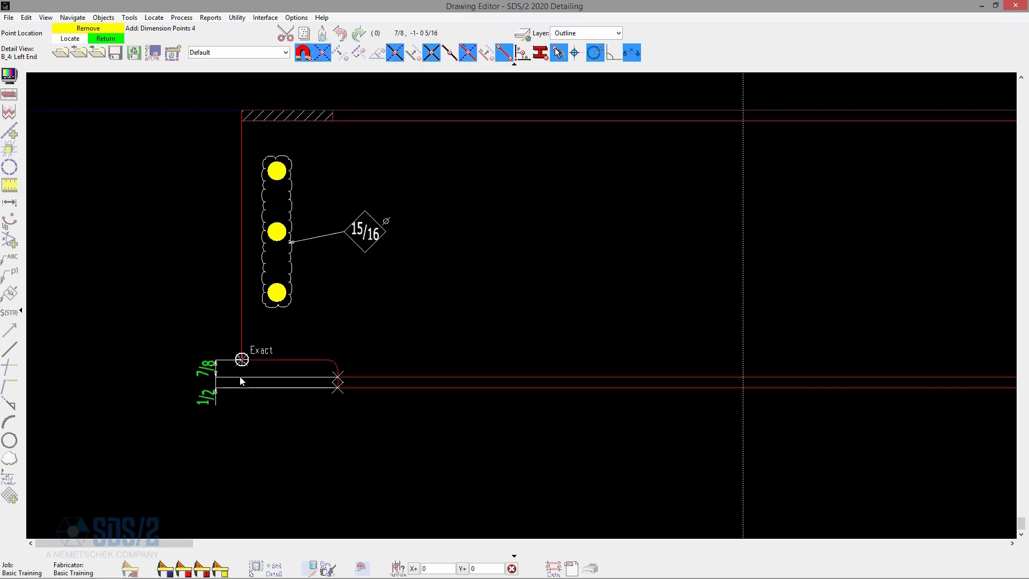
Extend the chain dimension upward through the three holes to the top flange's lower and upper edges, and finish it.
left_click(276, 292)
left_click(276, 232)
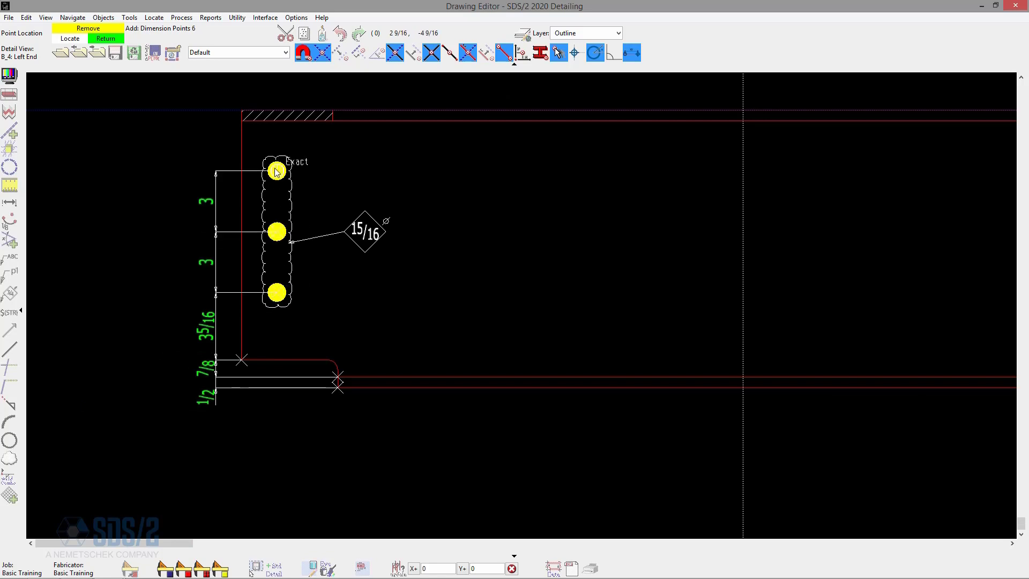
left_click(277, 170)
left_click(242, 120)
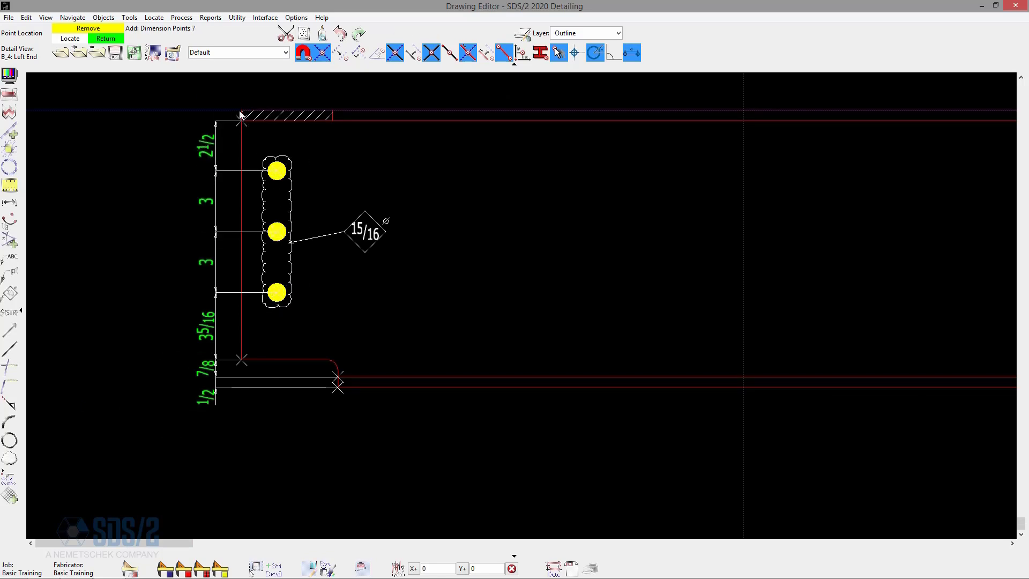
left_click(241, 107)
right_click(126, 163)
scroll(207, 230, "down", 3)
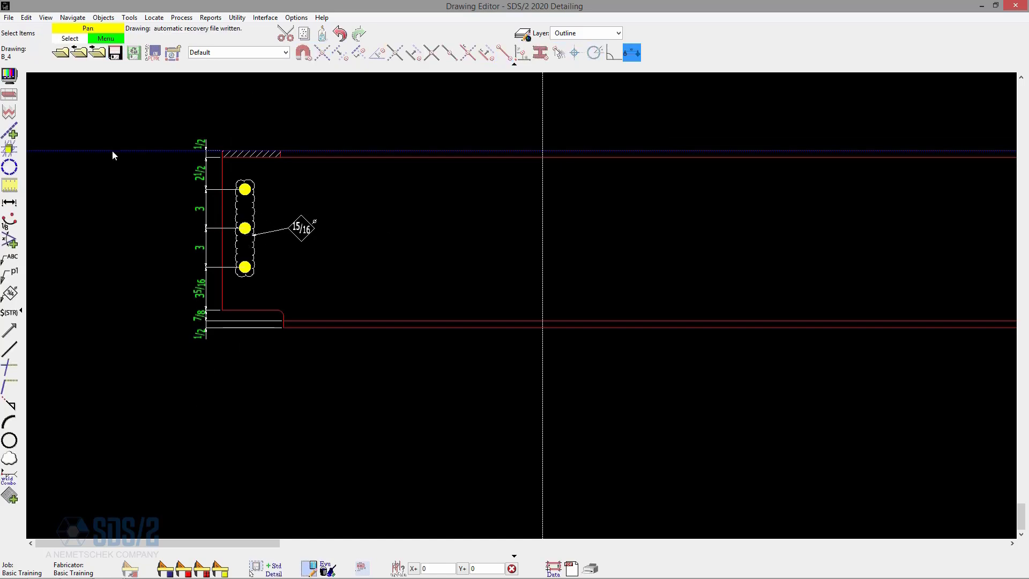
Reopen the B_4 beam detail drawing from the piecemark selection.
left_click(61, 52)
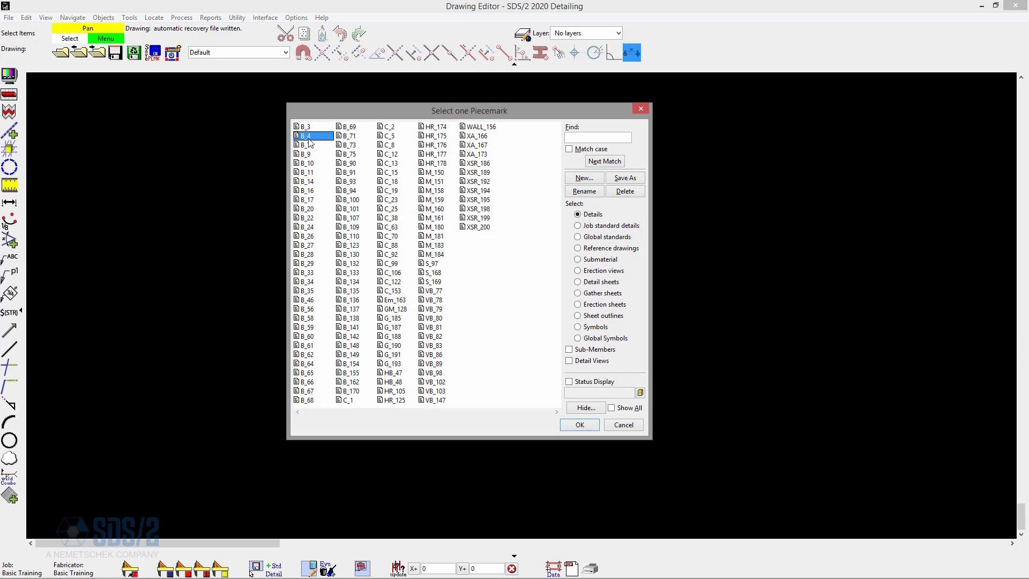
double_click(307, 138)
scroll(357, 169, "down", 2)
scroll(762, 297, "up", 4)
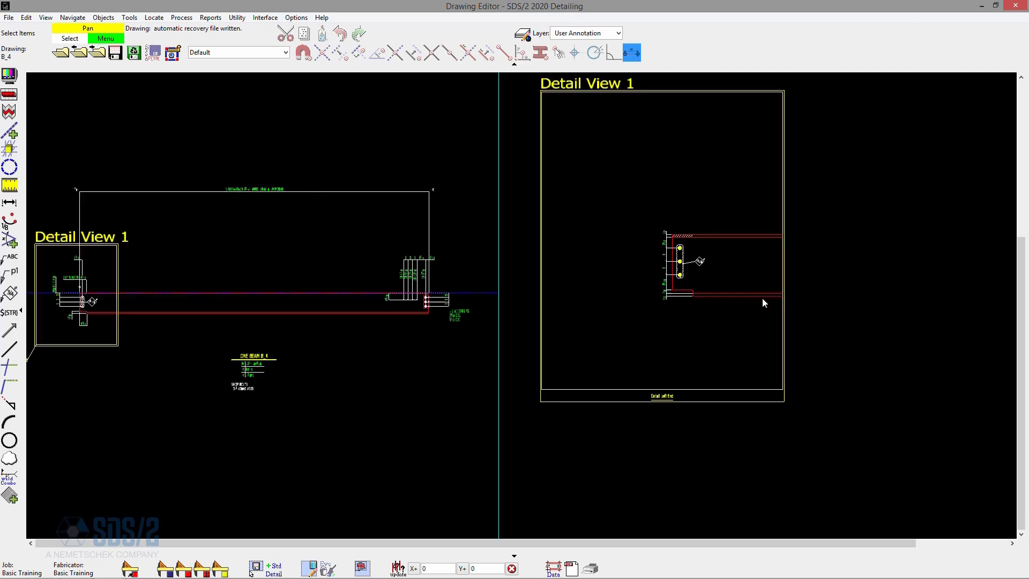
Compare the Left End detail view with the original beam end, and check its Detail View Area settings without changing them.
scroll(638, 187, "up", 2)
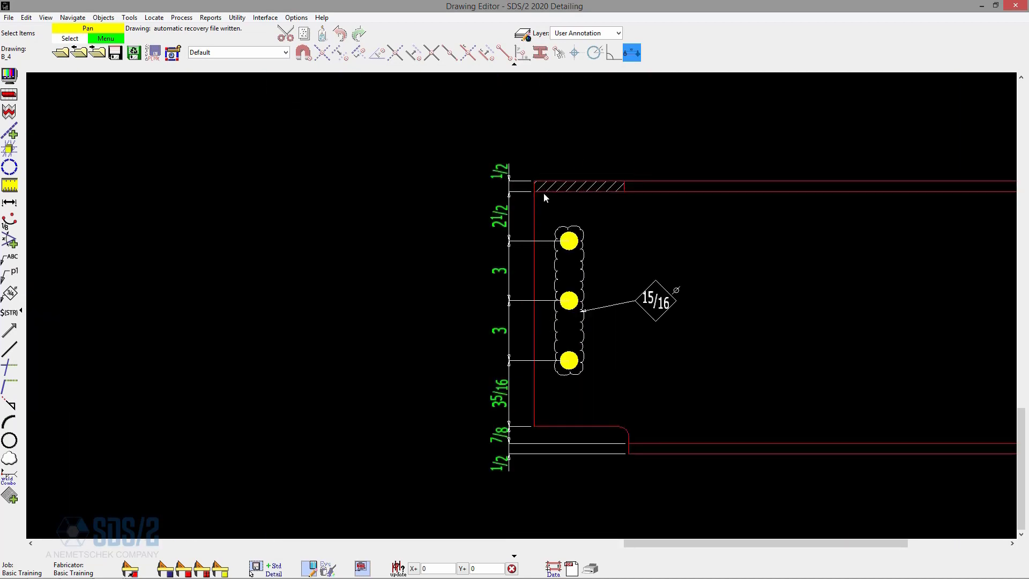
scroll(782, 253, "down", 3)
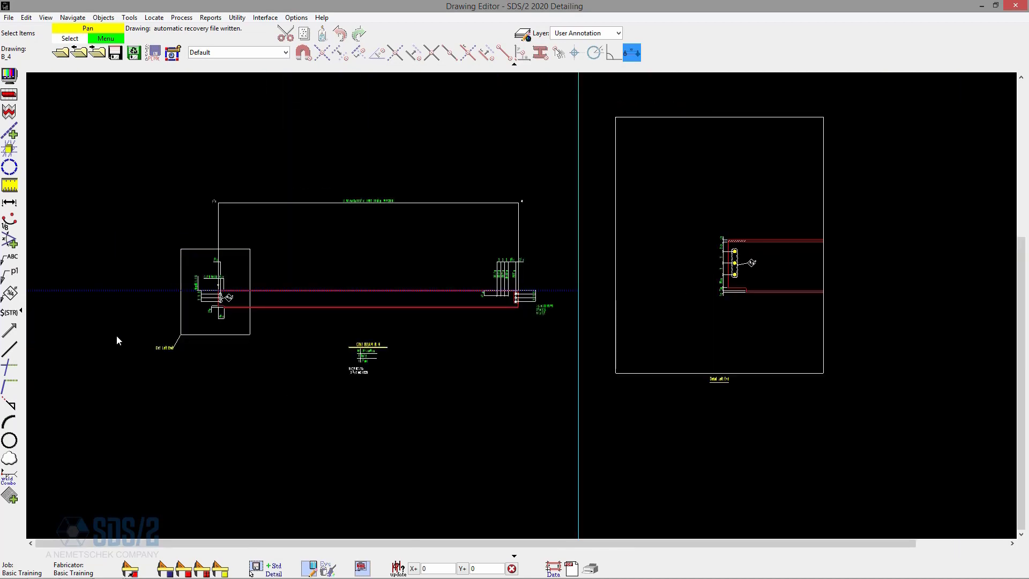
scroll(198, 287, "up", 3)
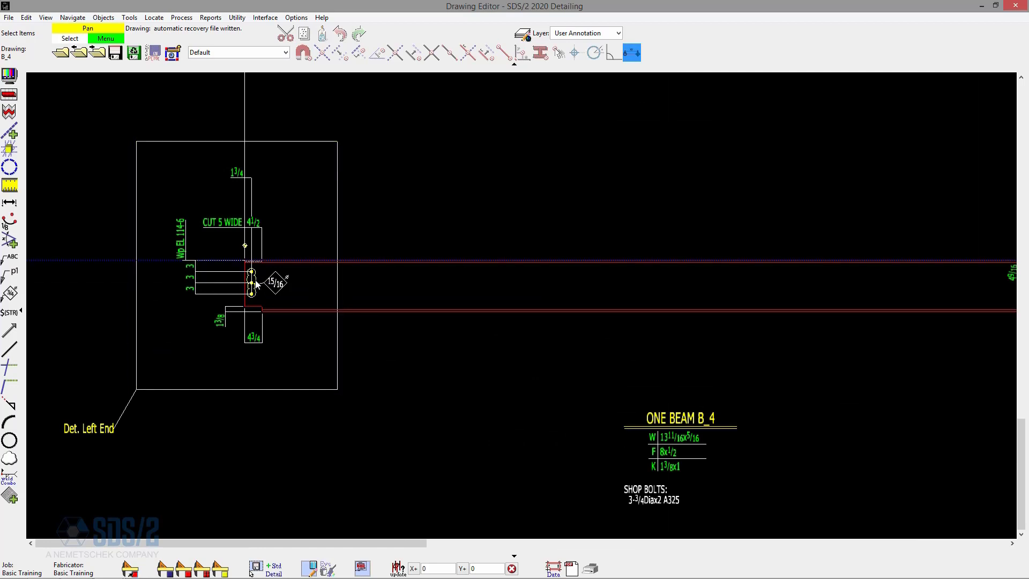
scroll(255, 281, "down", 5)
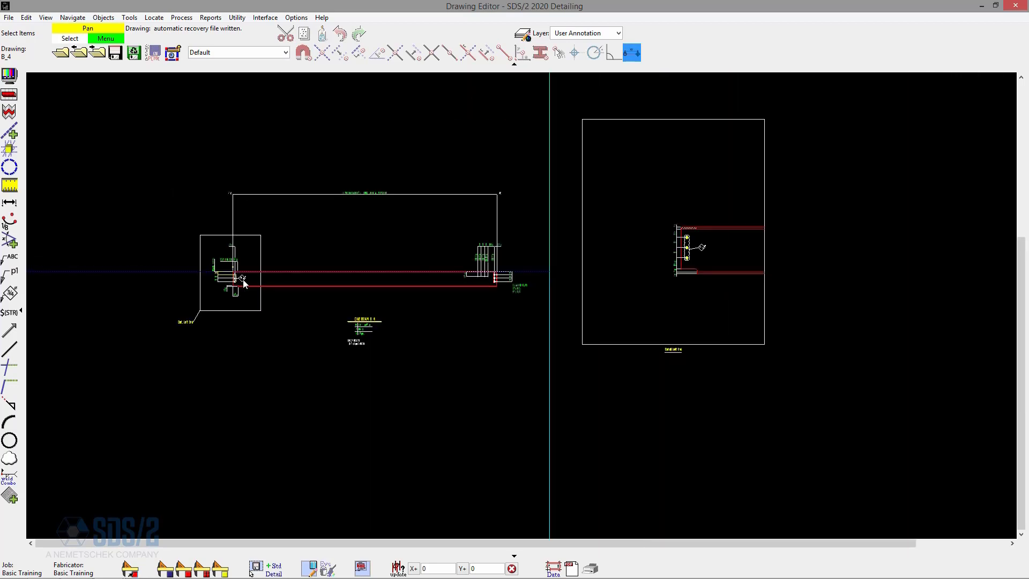
scroll(767, 239, "up", 3)
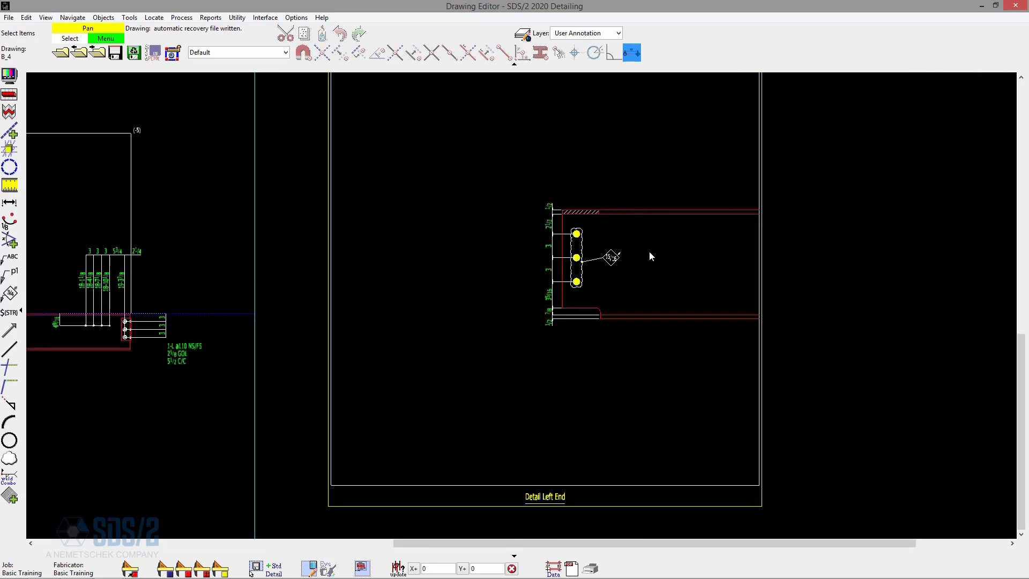
scroll(651, 256, "down", 3)
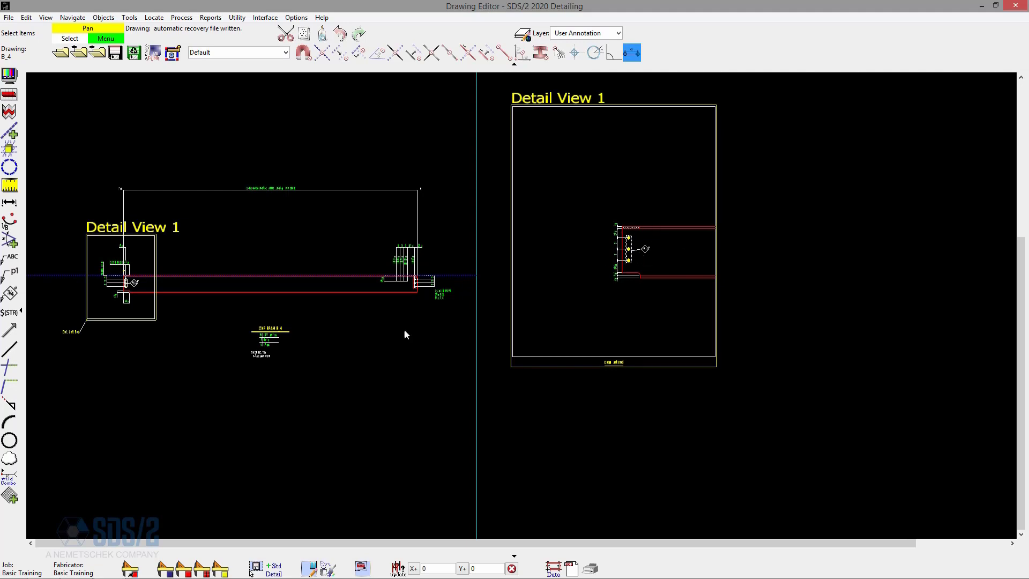
double_click(104, 316)
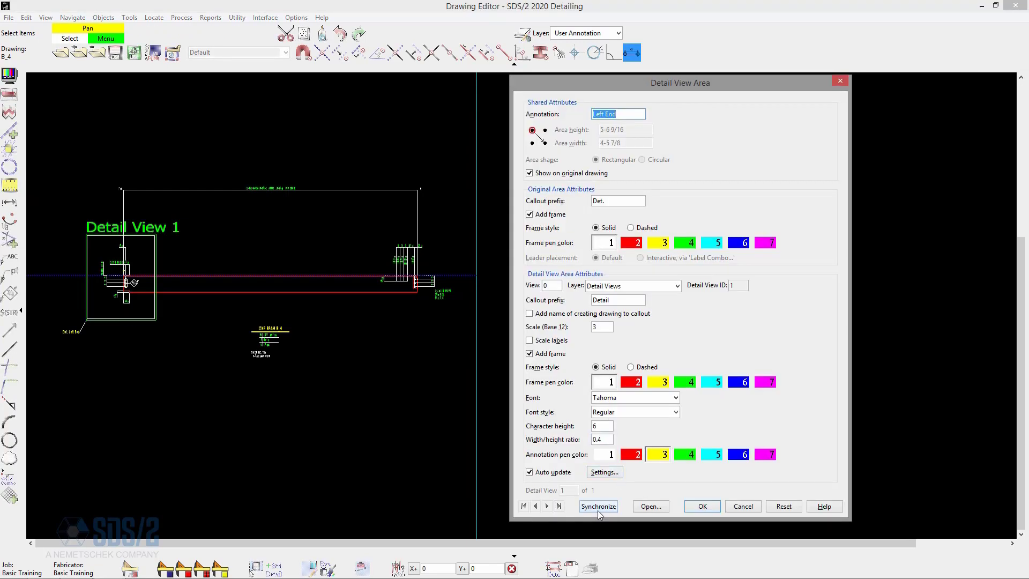
left_click_drag(656, 80, 847, 40)
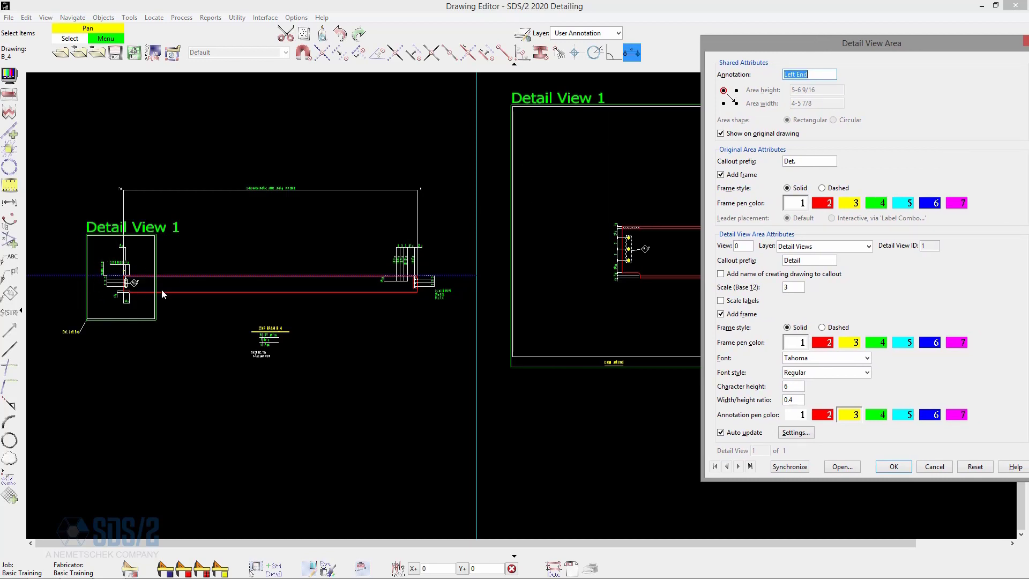
left_click(934, 470)
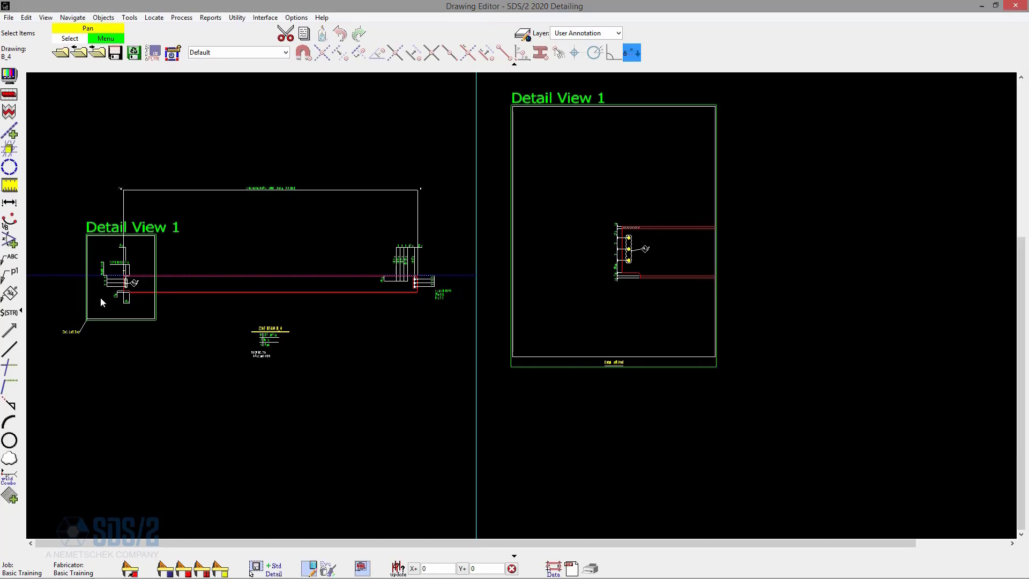
Move the Wp EL 114-6 elevation label higher above the left end of the original beam B_4.
scroll(101, 283, "up", 5)
scroll(113, 237, "up", 2)
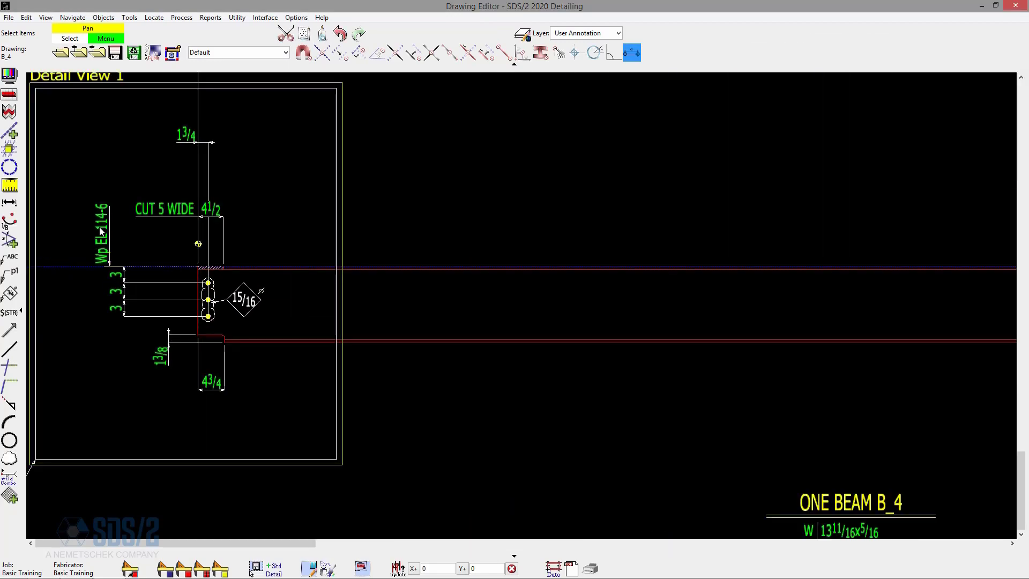
scroll(120, 234, "up", 2)
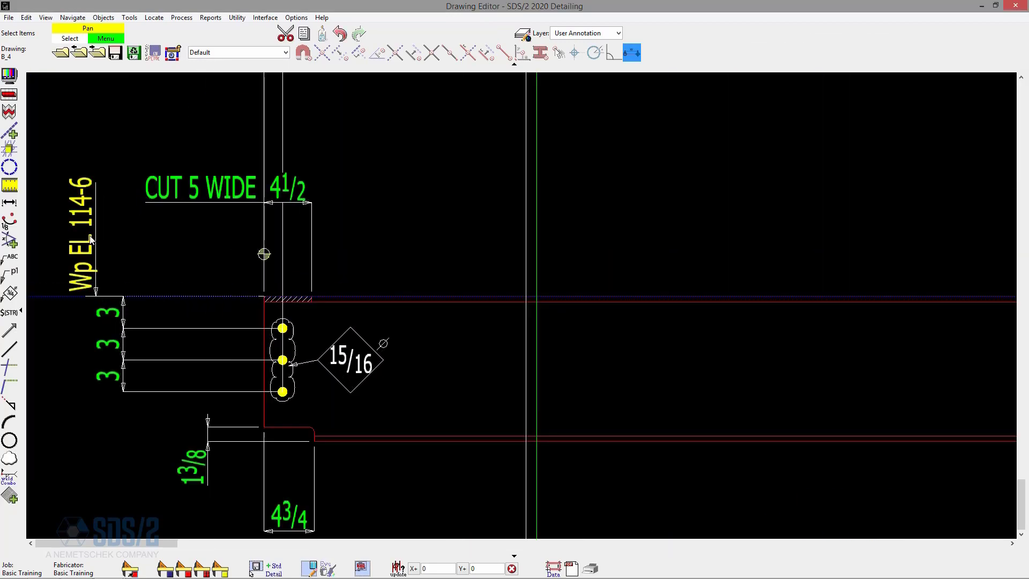
left_click(102, 189)
mouse_move(90, 213)
left_mouse_down()
mouse_move(89, 161)
mouse_move(74, 153)
mouse_move(91, 136)
left_mouse_up()
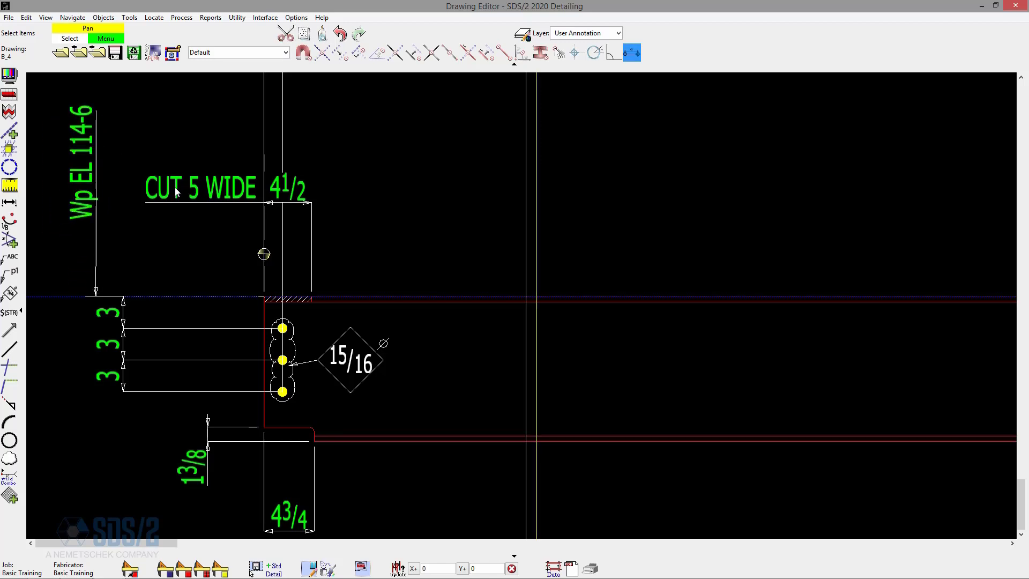
Move the 15/16 hole callout on the original beam's left end farther right, away from the holes.
scroll(294, 229, "down", 1)
scroll(294, 224, "down", 2)
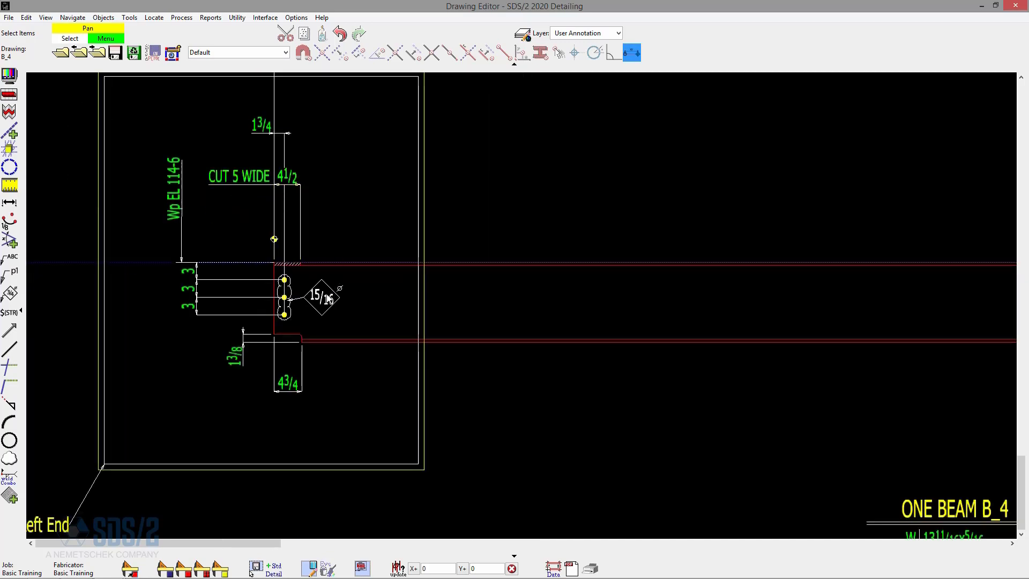
left_click_drag(328, 299, 364, 307)
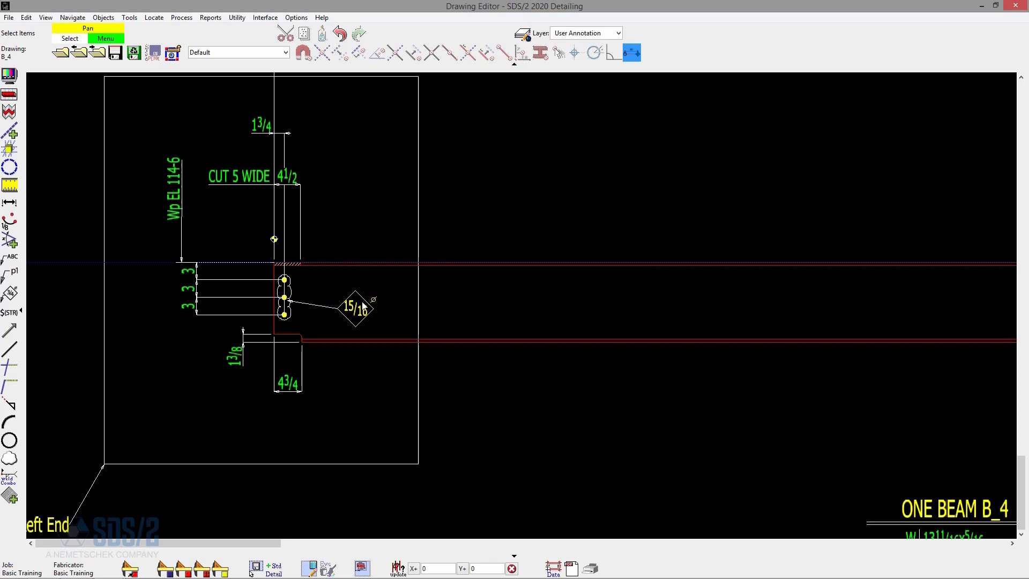
Synchronize the Left End detail view drawing with the original B_4 beam from its Detail View Area settings.
scroll(321, 354, "down", 5)
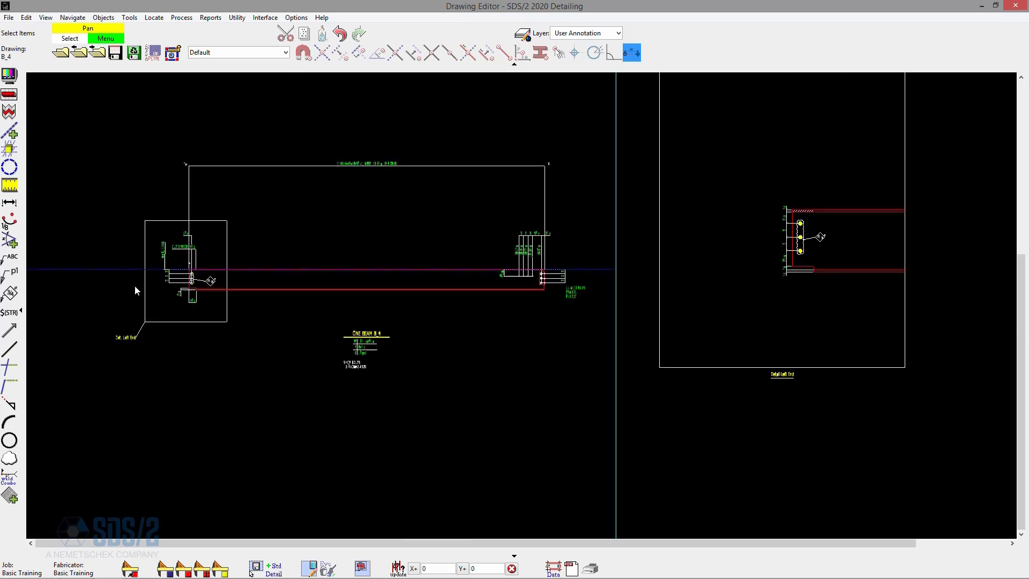
scroll(134, 285, "down", 1)
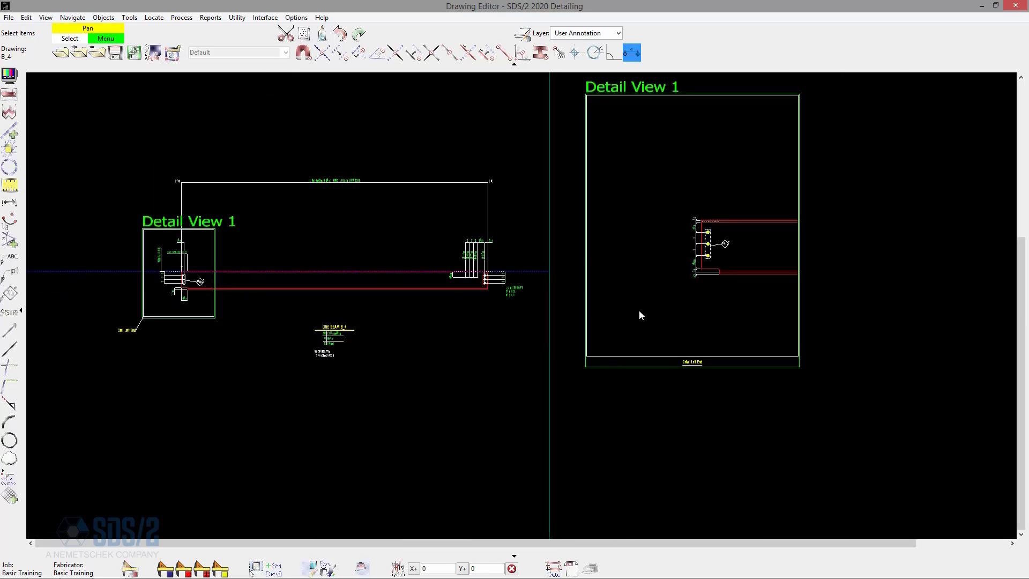
double_click(639, 311)
left_click_drag(858, 41, 385, 73)
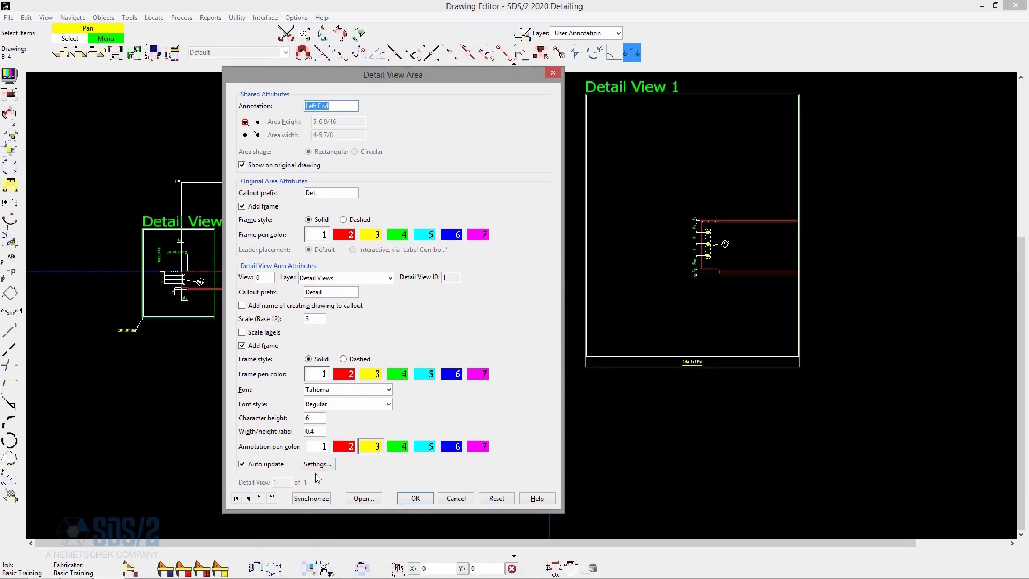
left_click(311, 498)
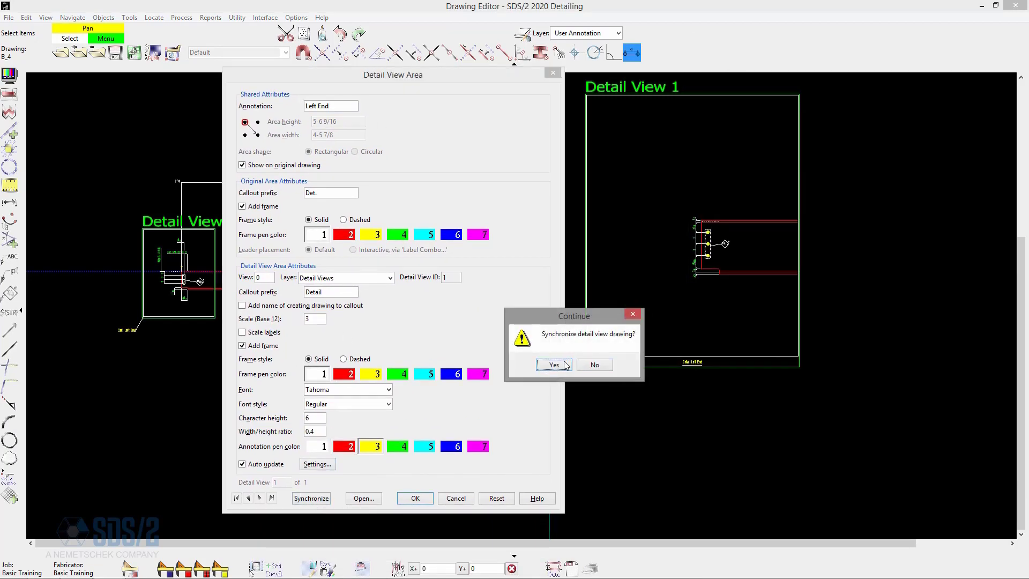
left_click(556, 365)
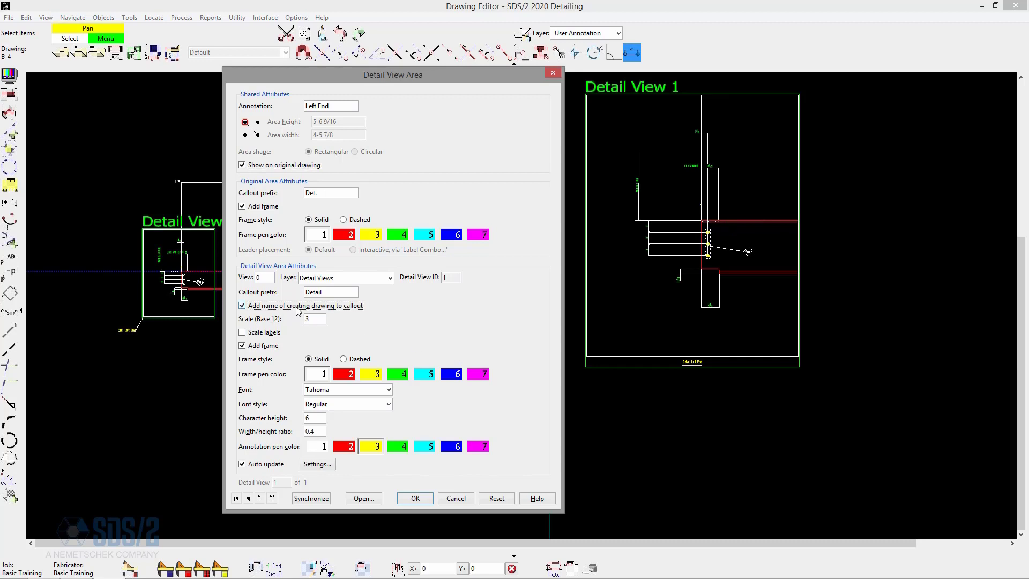
Apply the Left End detail view settings with the creating drawing's name added to the callout, and check the callout beneath the detail.
left_click(416, 498)
scroll(697, 375, "up", 3)
scroll(724, 364, "up", 2)
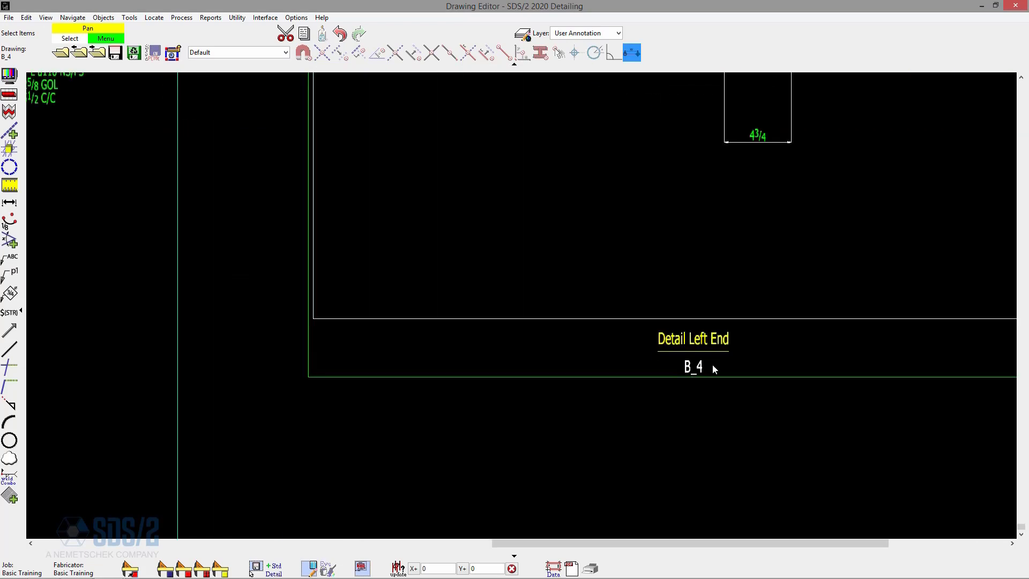
scroll(684, 438, "down", 4)
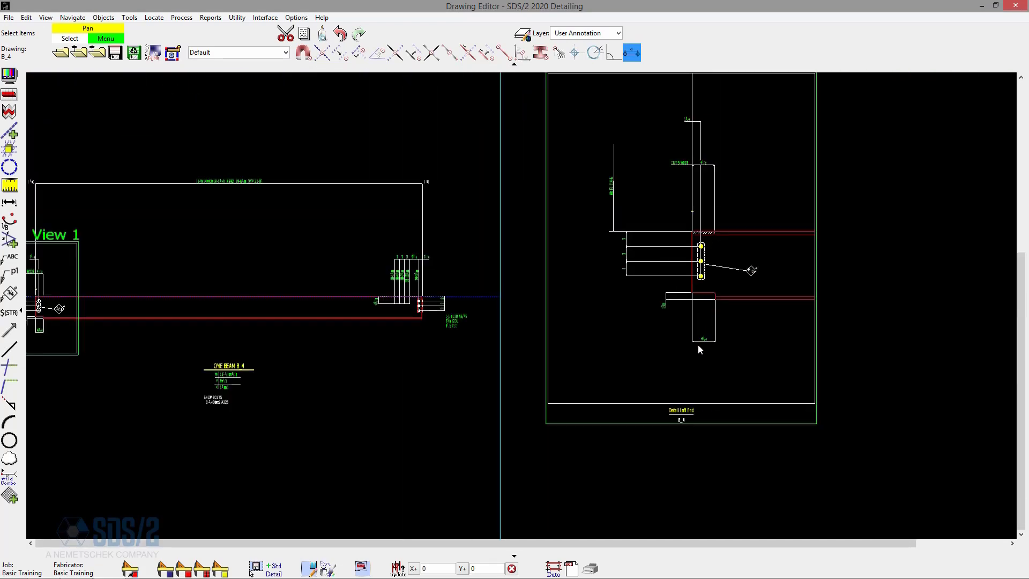
scroll(699, 349, "down", 1)
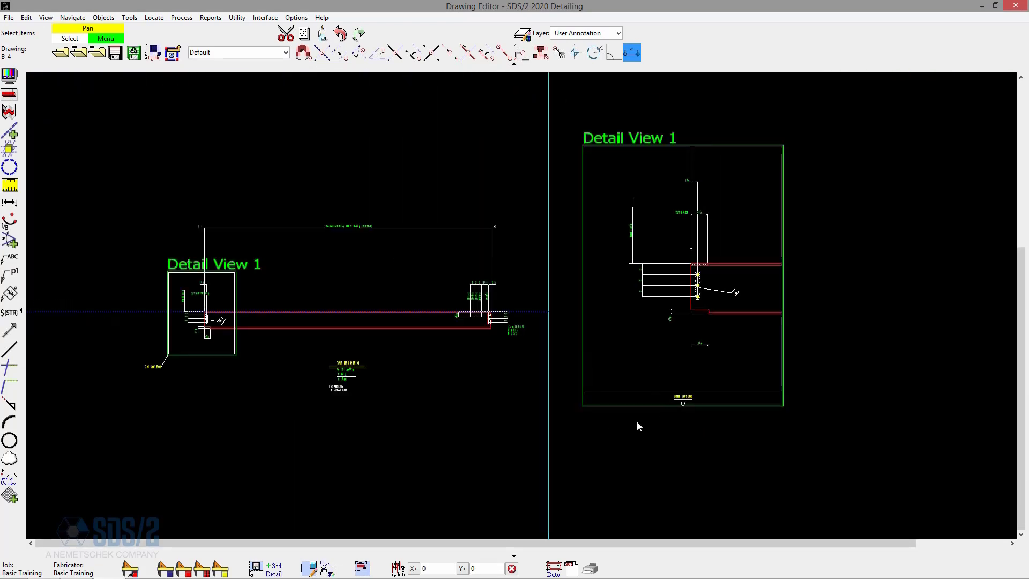
List only detail views among the detail piecemarks, open B_4: Left End, and inspect the beam end inside its area outline.
left_click(61, 53)
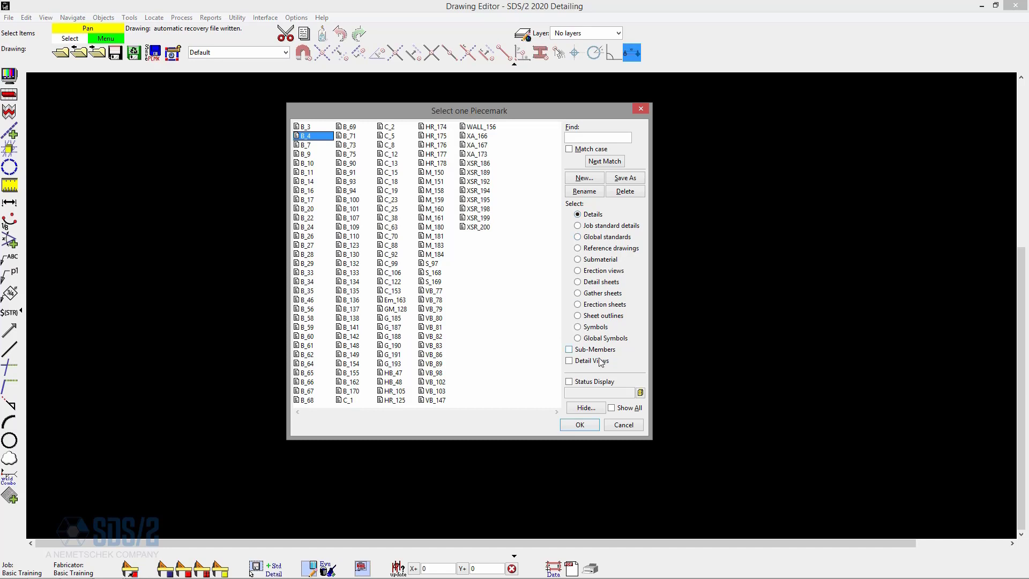
left_click(579, 361)
double_click(316, 127)
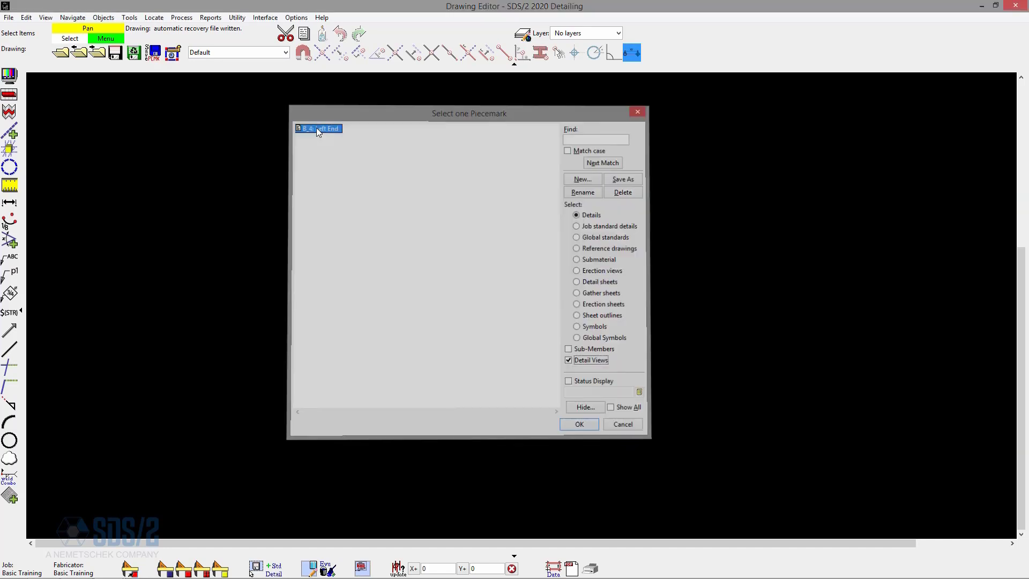
scroll(104, 299, "up", 5)
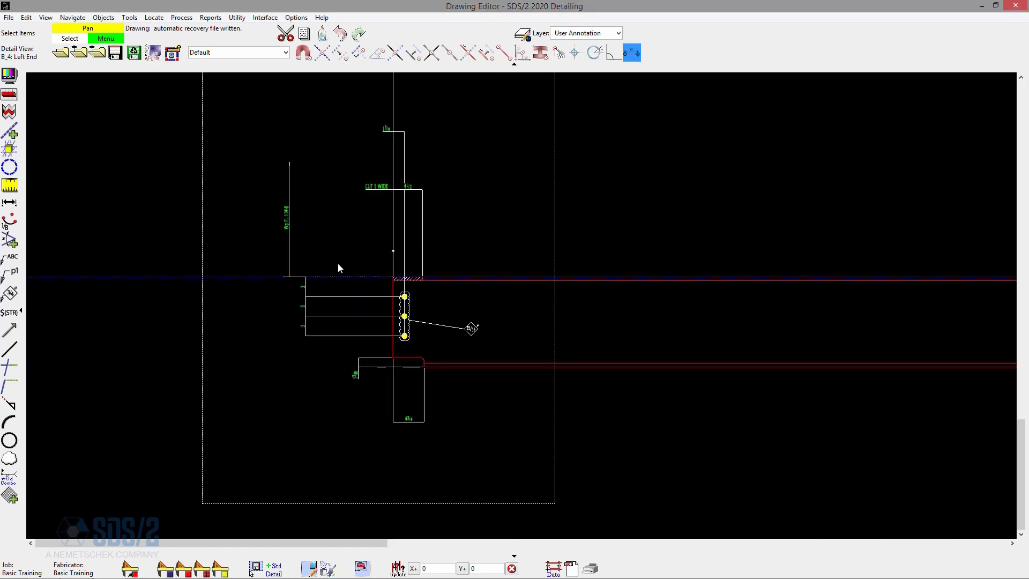
scroll(338, 256, "down", 3)
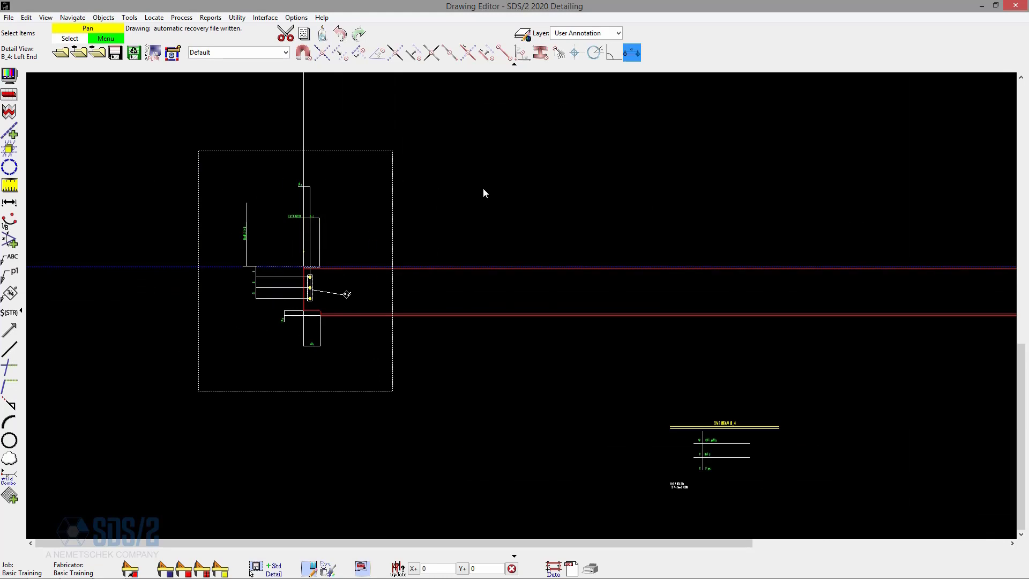
Switch the drawing list to erection views without the detail views filter, and open the MEZZ erection view.
left_click(60, 54)
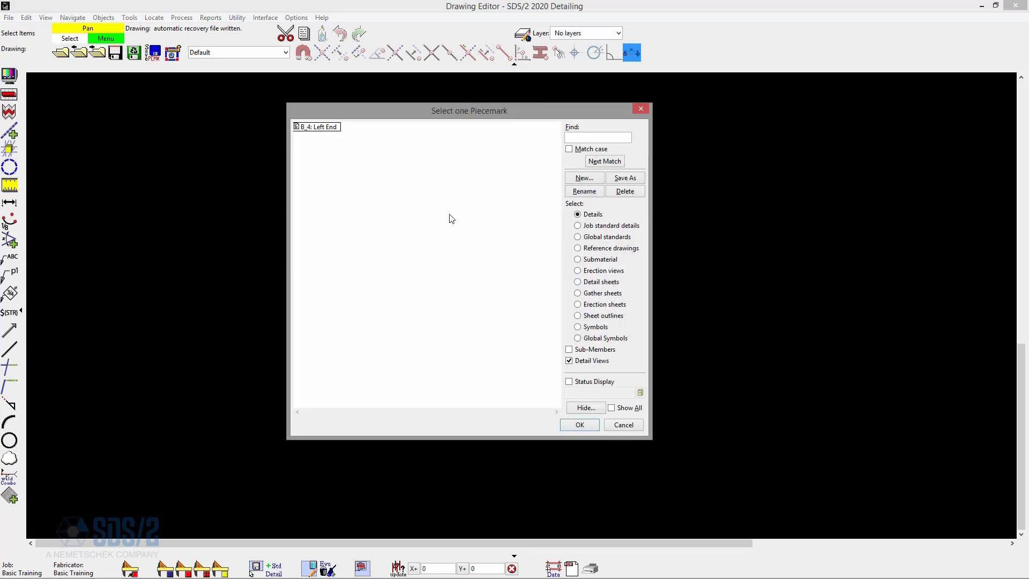
left_click(612, 305)
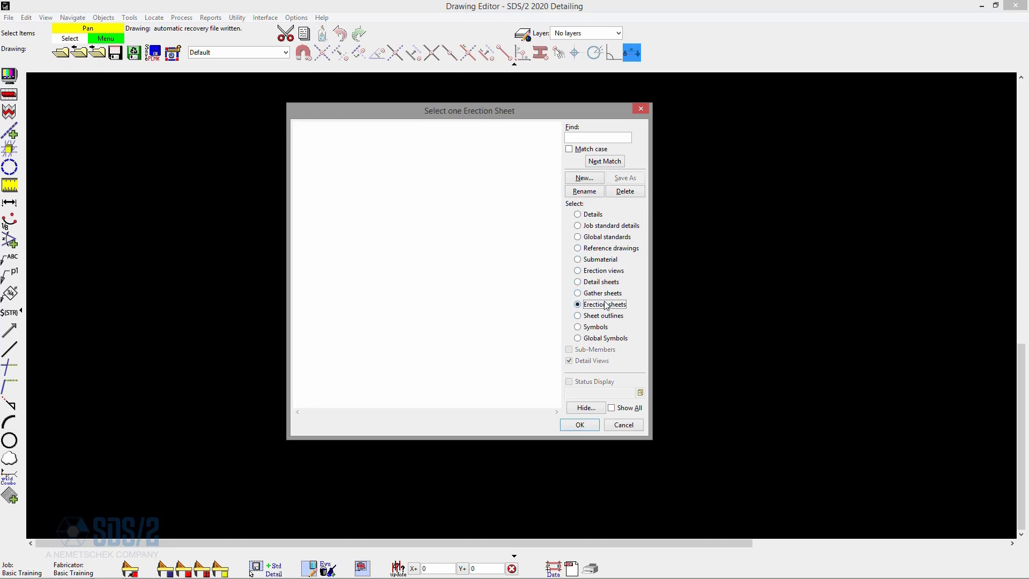
left_click(605, 272)
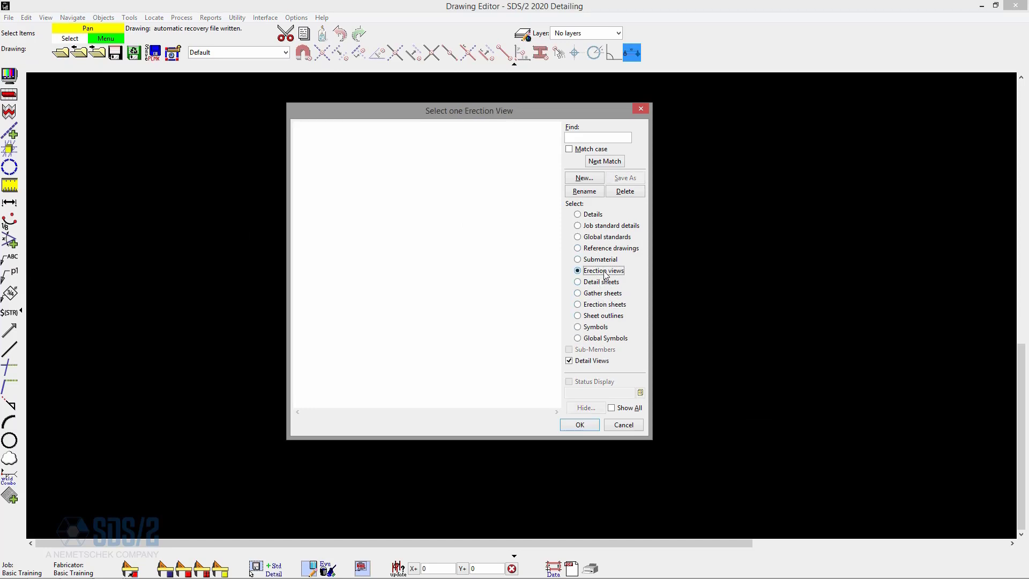
left_click(579, 362)
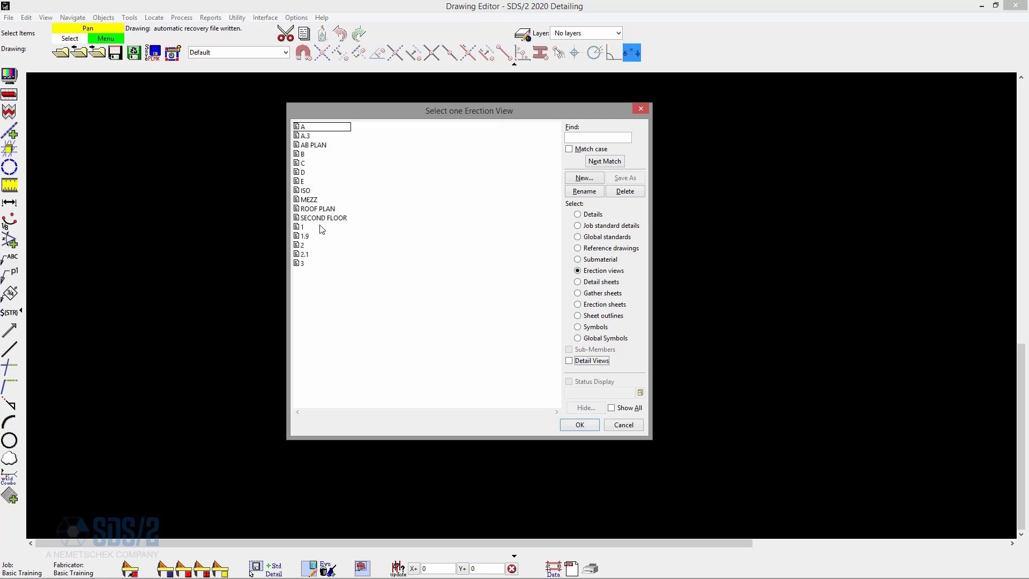
double_click(308, 199)
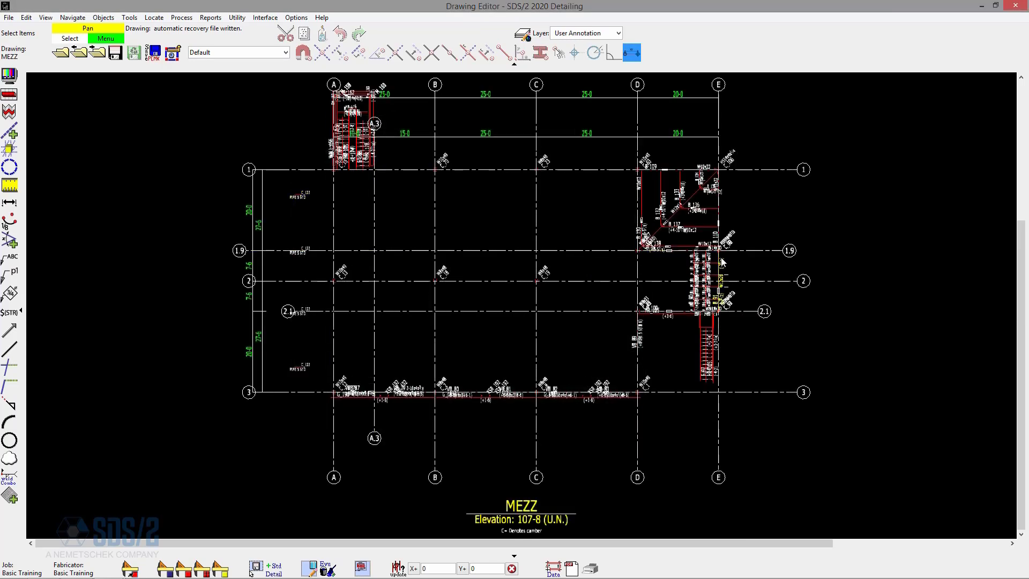
Outline a rectangular detail view area about 7-6 3/8 high and 8-8 15/16 wide around the grating near grids E and 2.1.
scroll(716, 296, "up", 5)
scroll(757, 284, "up", 9)
scroll(660, 269, "down", 4)
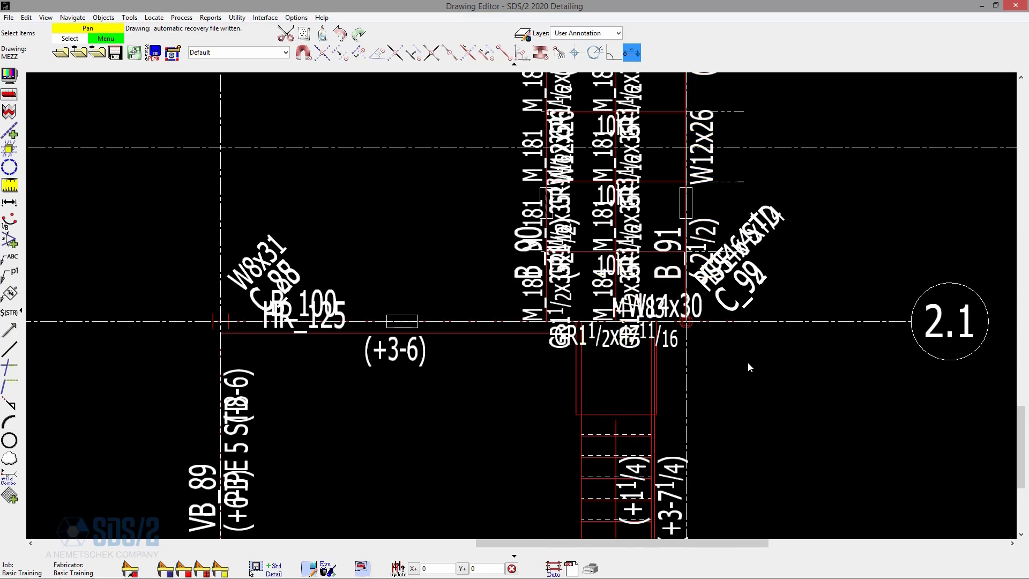
scroll(467, 298, "down", 1)
scroll(642, 356, "down", 1)
scroll(642, 356, "up", 3)
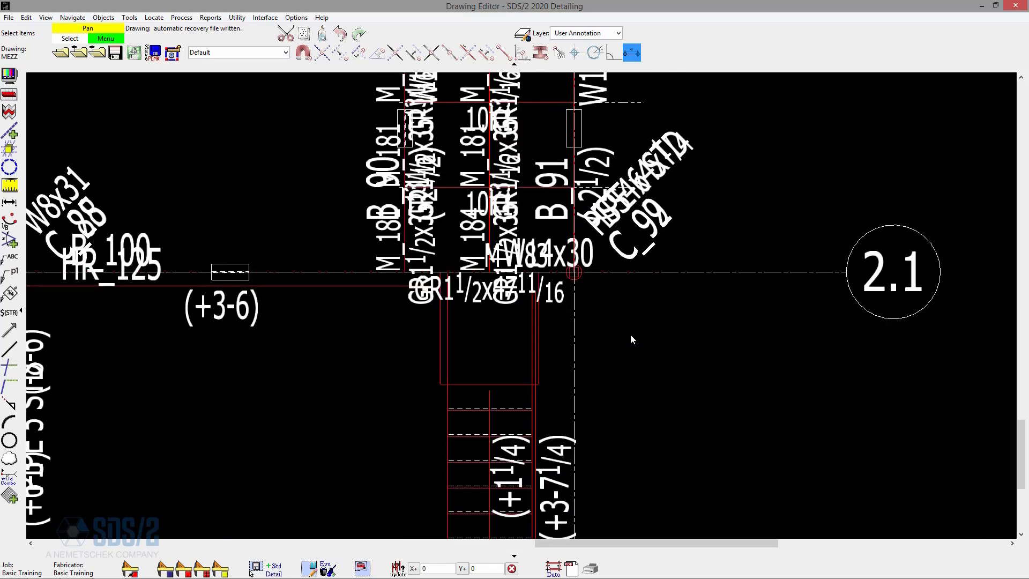
left_click(104, 17)
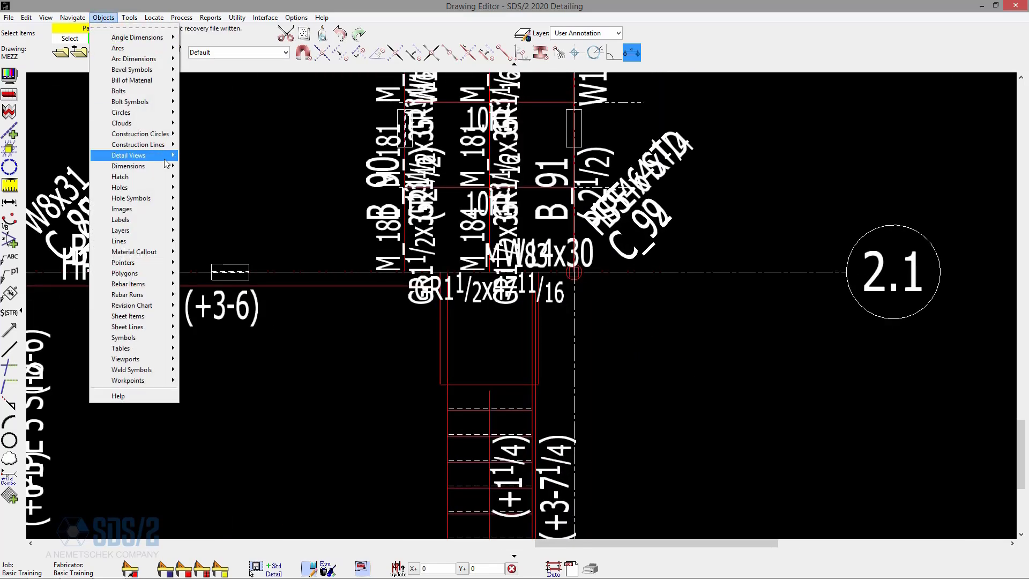
mouse_move(161, 156)
left_click(205, 178)
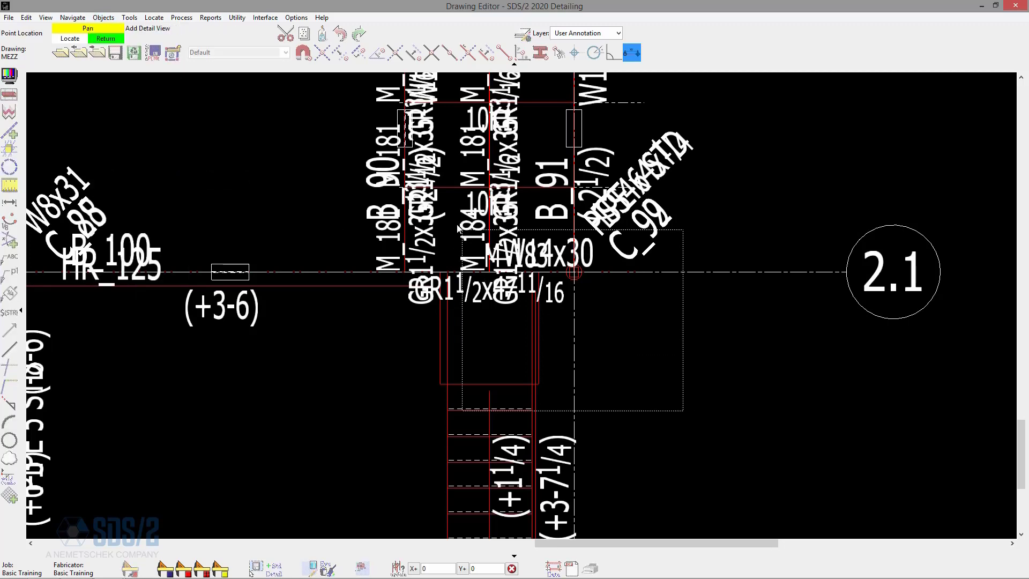
left_click(437, 200)
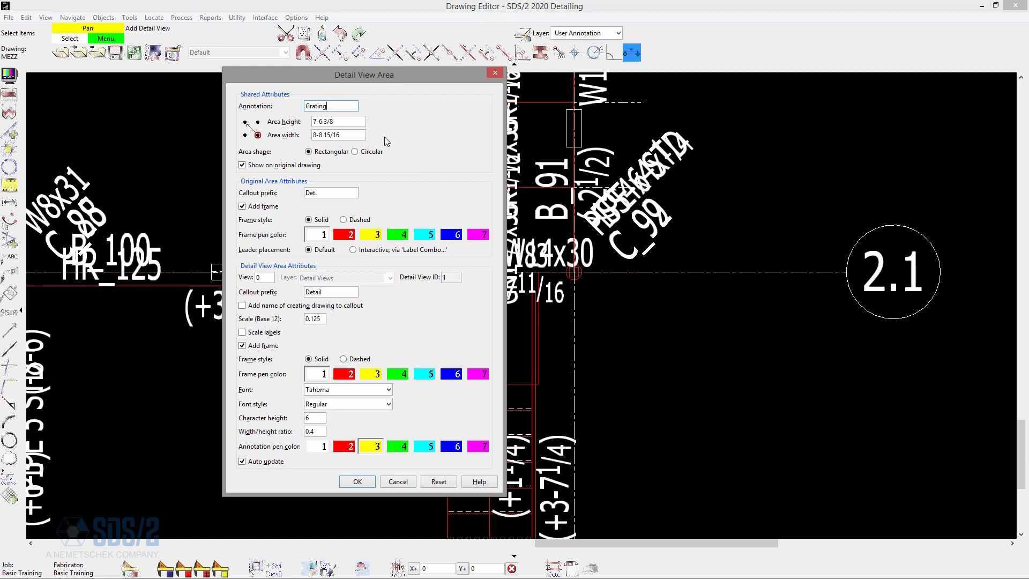
Annotate the detail view as Grating, add the creating drawing's name to the callout, set scale 0.25, and disable showing it on the original drawing.
left_click(277, 307)
double_click(321, 319)
type(".2")
key("Tab")
left_click(293, 167)
Accept the Grating detail view settings, place the enlarged view beyond the gridline bubble 2.1, and check its callout on the MEZZ plan.
left_click(357, 481)
scroll(375, 469, "down", 4)
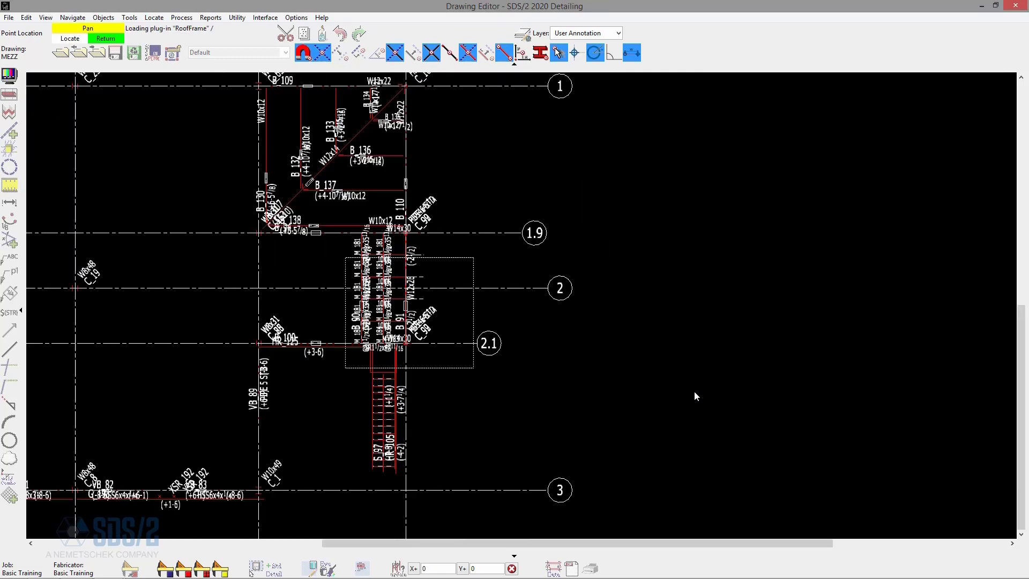
left_click(691, 351)
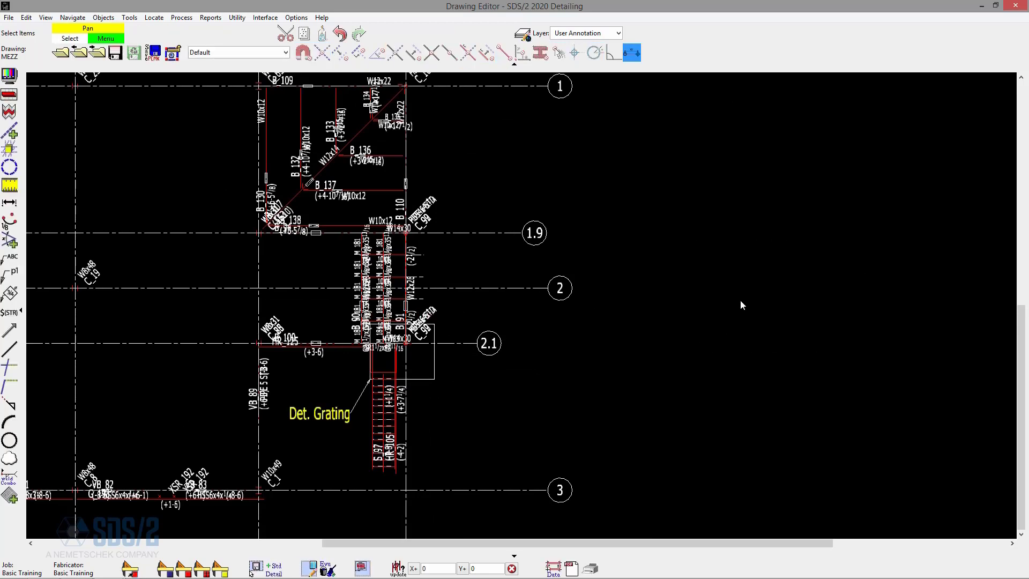
scroll(366, 385, "up", 4)
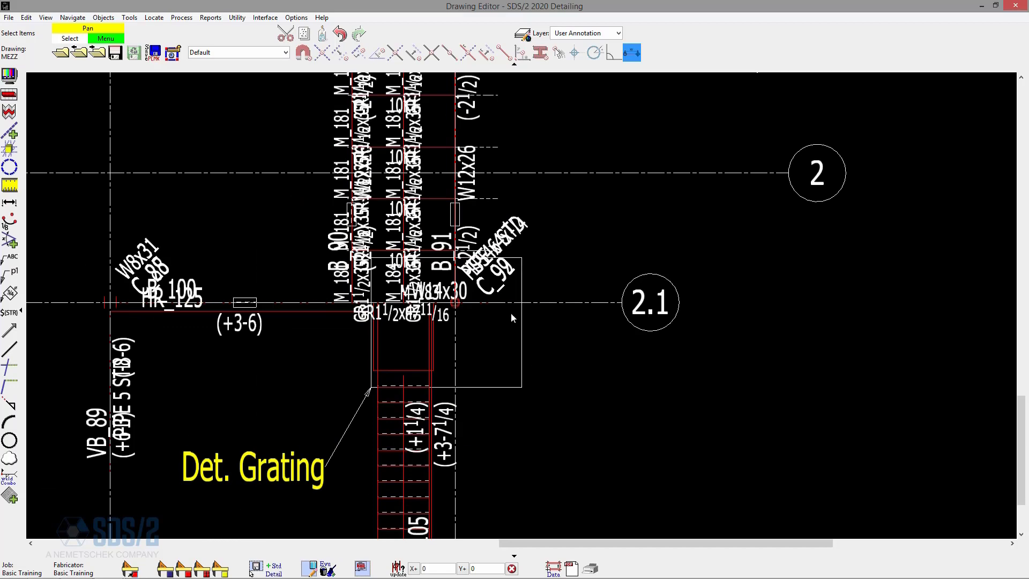
scroll(570, 338, "down", 2)
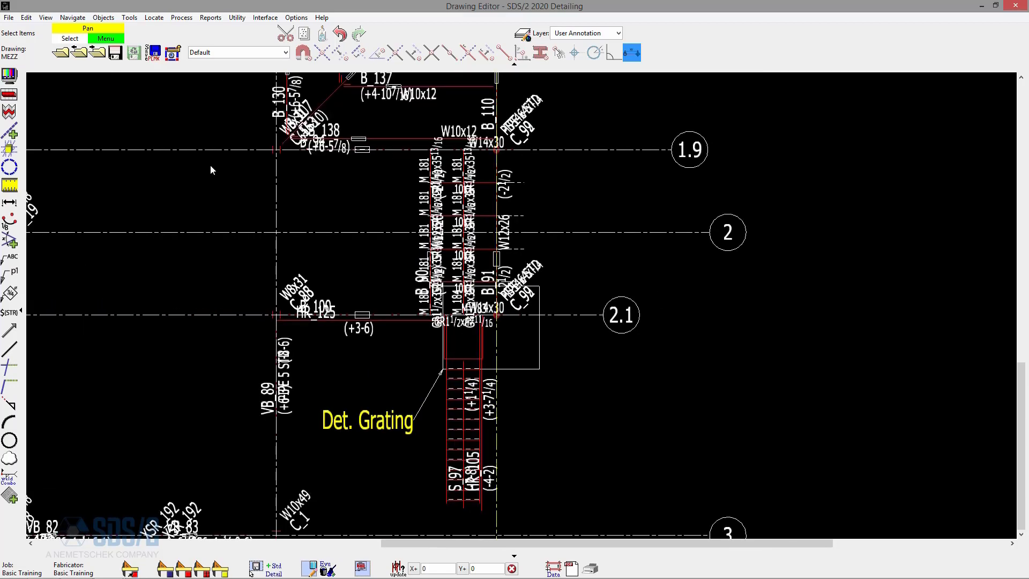
Open the MEZZ: Grating detail view from the erection views filtered to detail views, and focus on its outlined area.
left_click(59, 52)
left_click(542, 368)
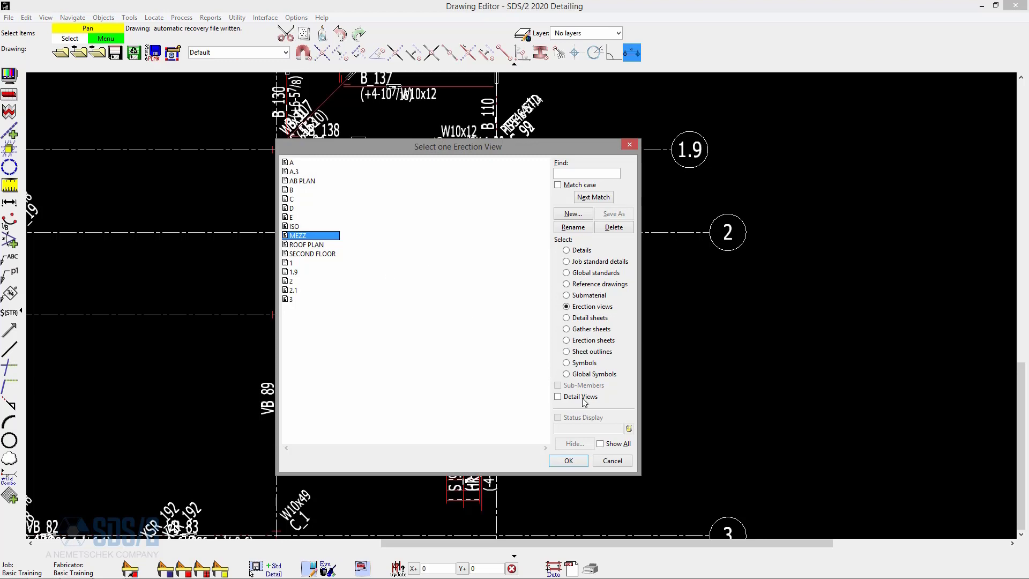
left_click(583, 397)
double_click(316, 163)
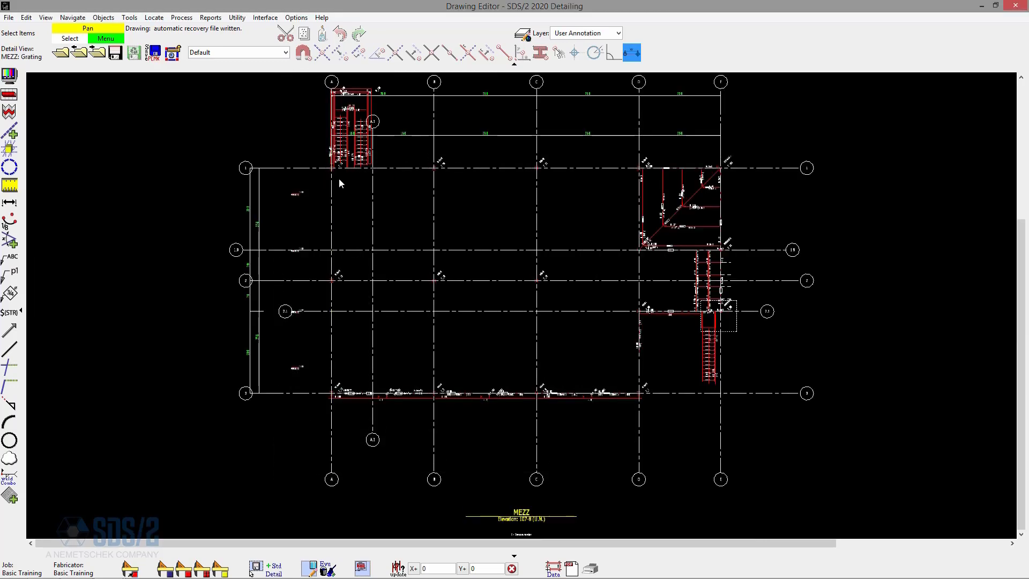
scroll(805, 354, "up", 5)
scroll(740, 389, "up", 7)
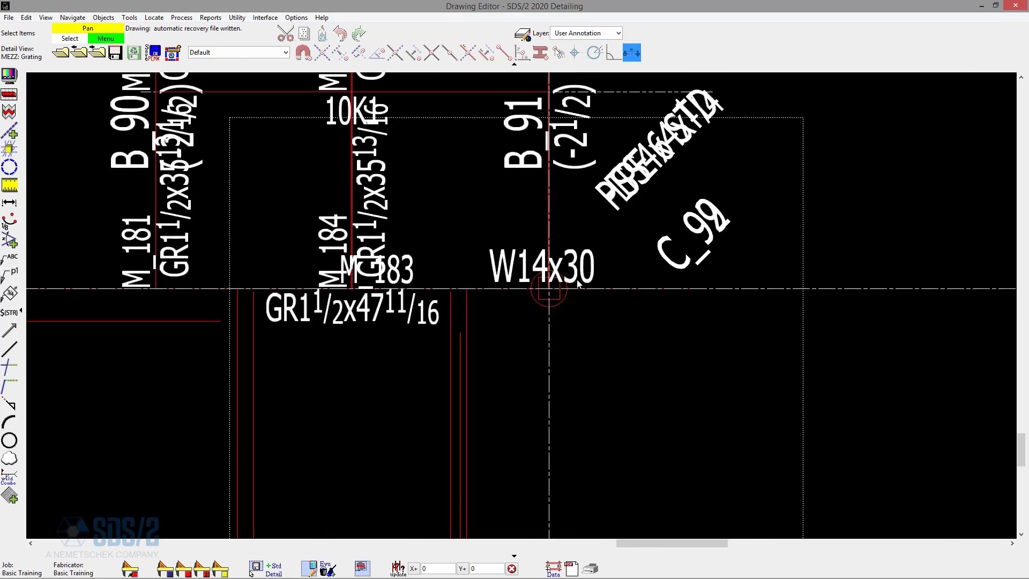
scroll(590, 183, "down", 3)
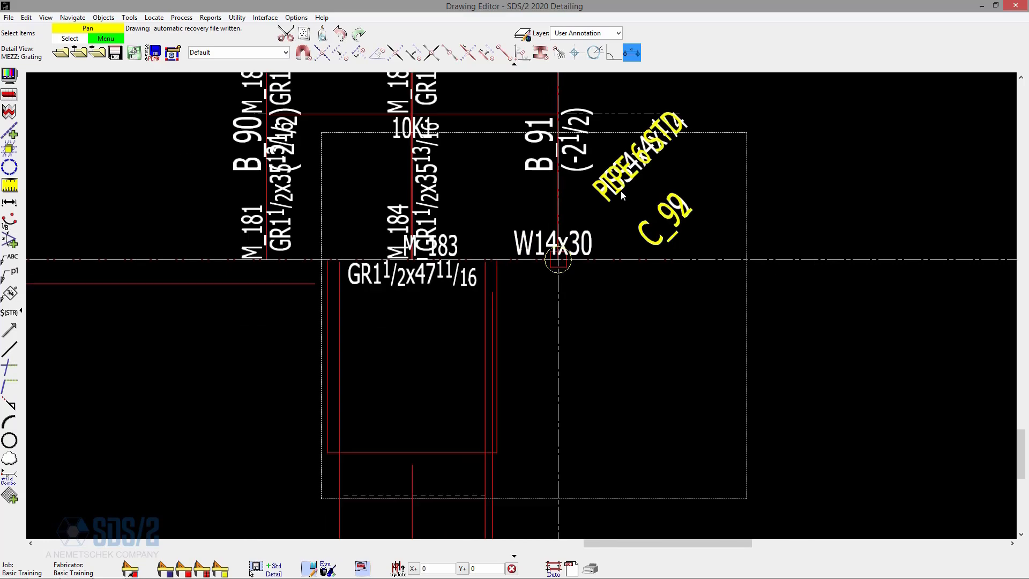
Start Erection View Cleanup for several members and set Hide Item visibility for piecemark, section size mark, and left and right end elevations.
left_click(129, 17)
mouse_move(154, 38)
left_click(314, 64)
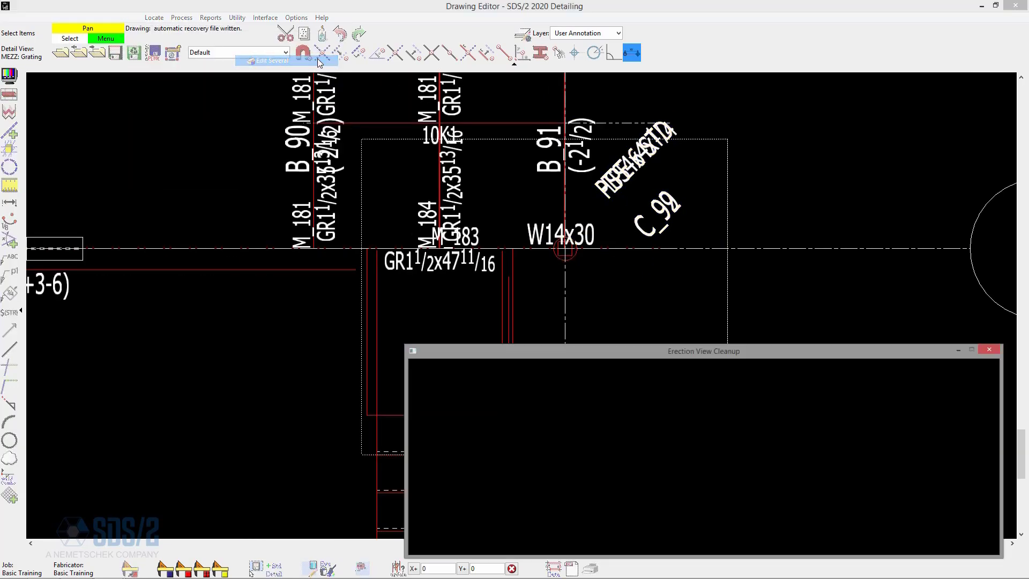
left_click_drag(606, 345, 379, 222)
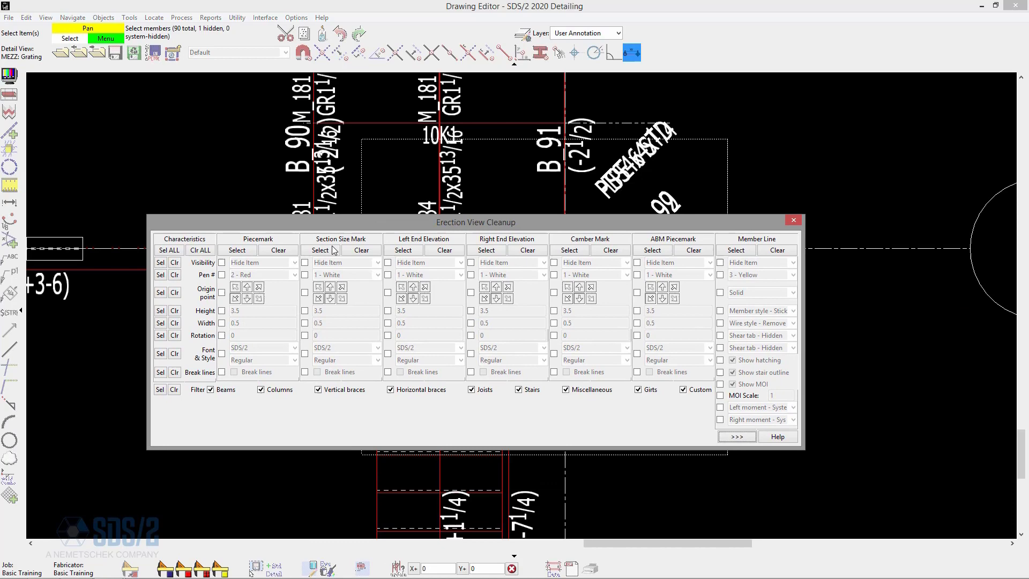
left_click(221, 262)
left_click(304, 262)
left_click(387, 262)
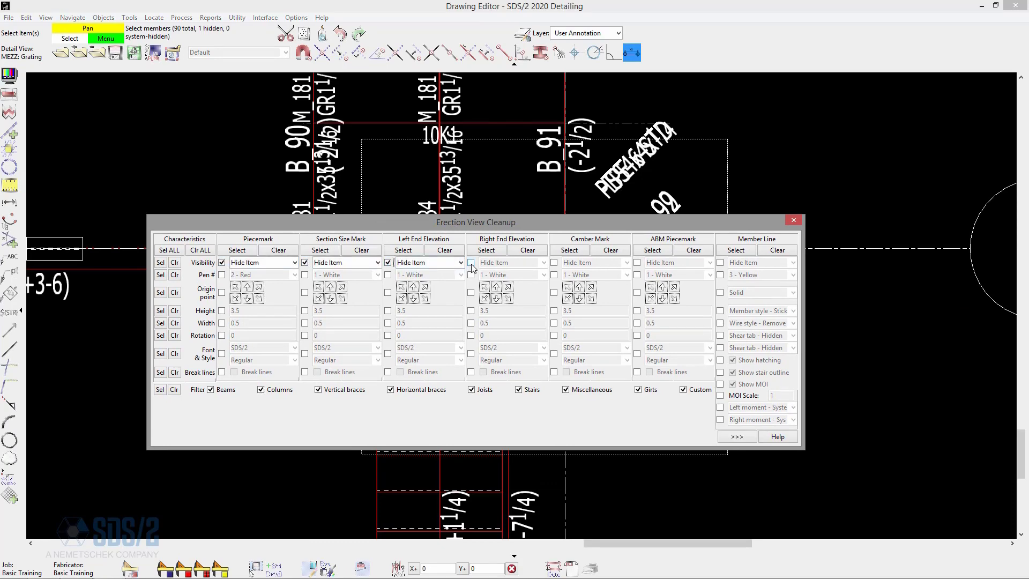
left_click(470, 262)
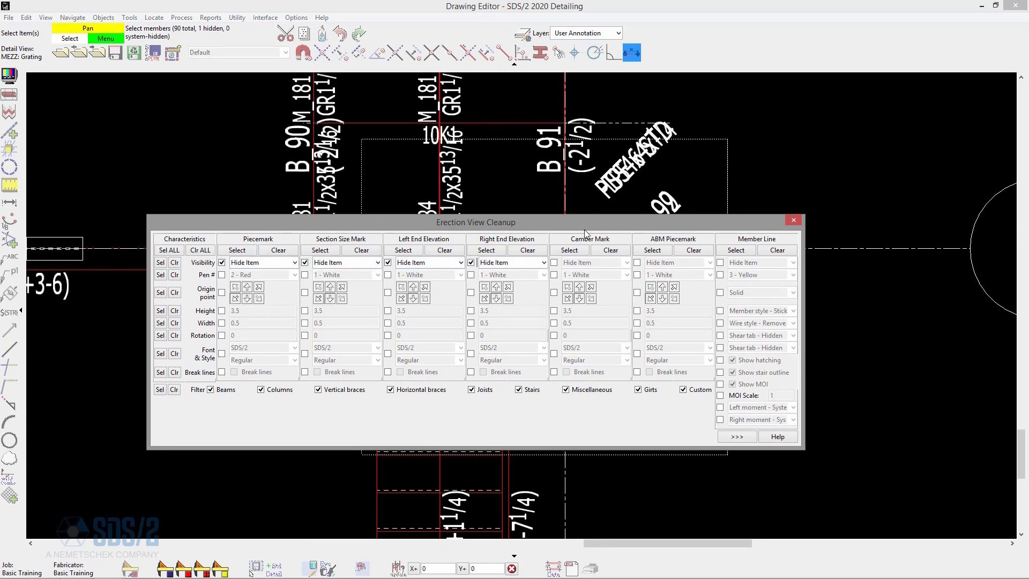
Select all members in and around the Grating detail area, apply the label hiding to them, and close Erection View Cleanup.
left_click_drag(585, 231, 637, 466)
left_click_drag(808, 405, 189, 103)
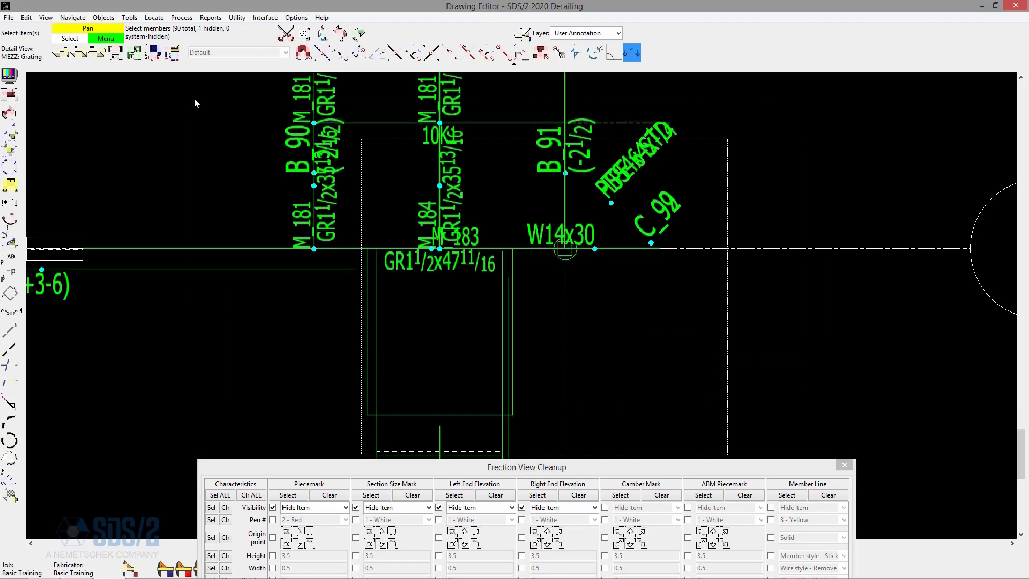
right_click(196, 99)
left_click(214, 106)
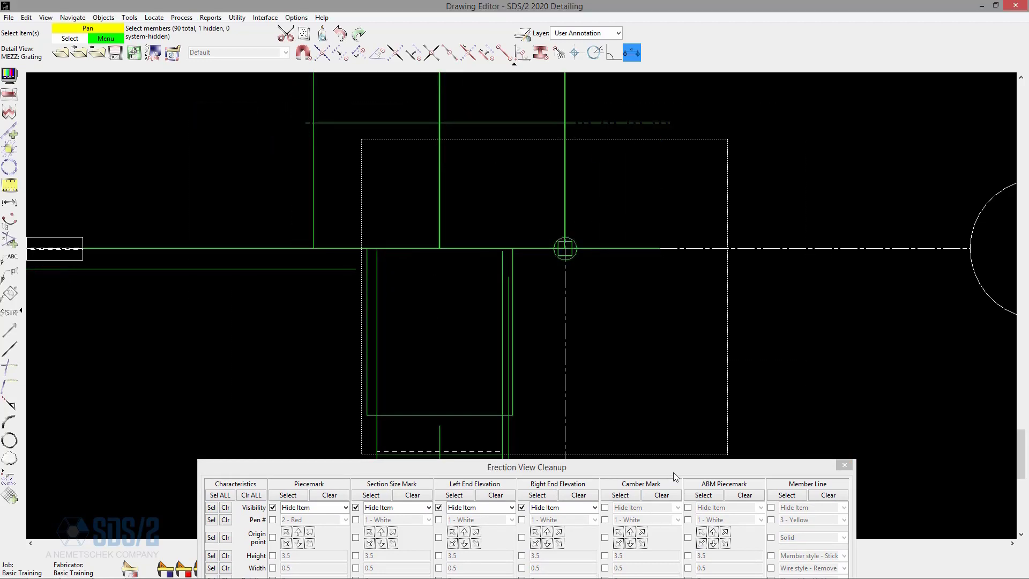
left_click_drag(673, 472, 624, 295)
left_click(799, 289)
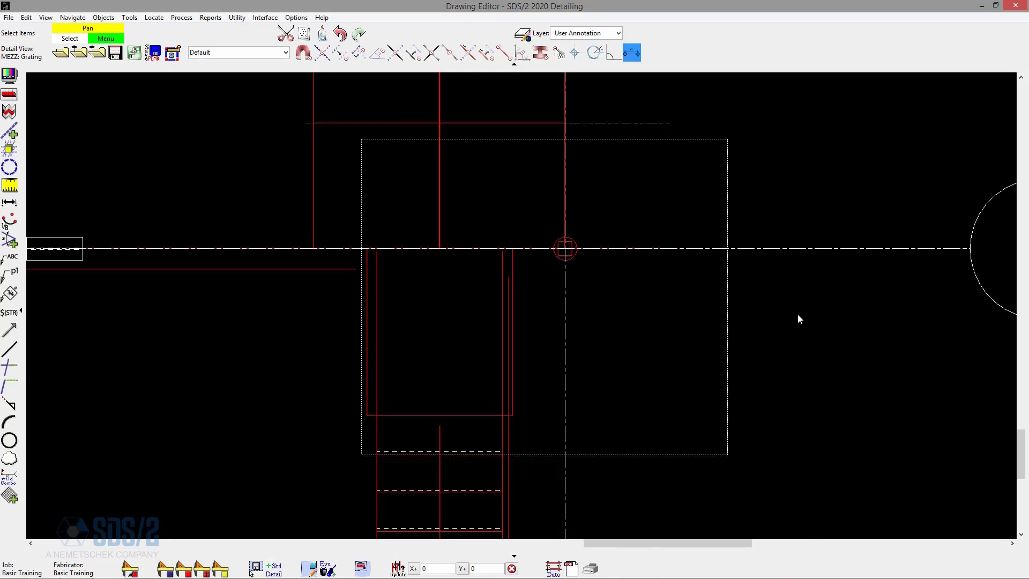
Start Erection View Cleanup for the members and stop applying visibility changes to piecemark, section size mark, and left and right end elevations.
left_click(129, 18)
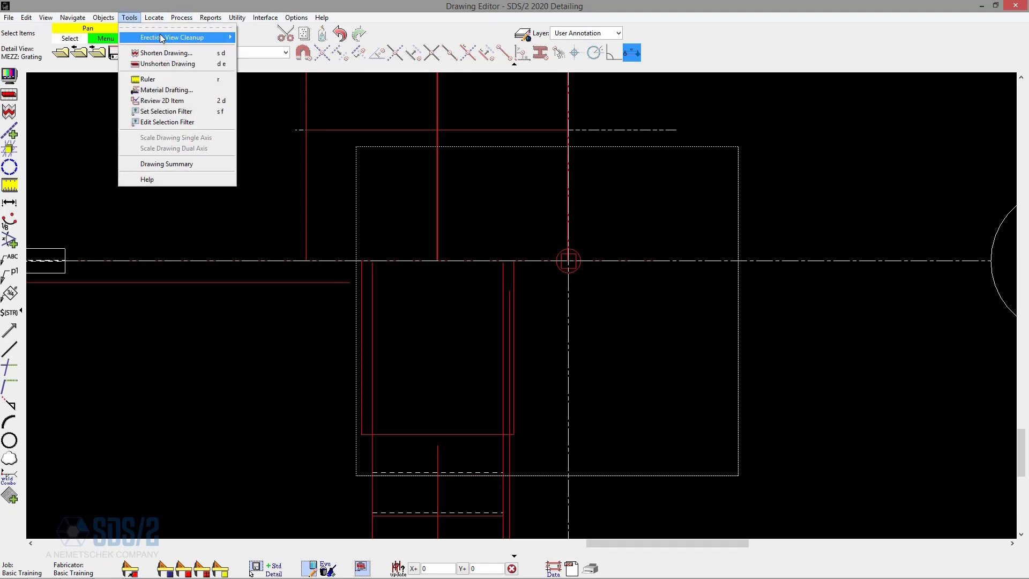
mouse_move(161, 38)
left_click(274, 61)
left_click_drag(957, 347, 761, 242)
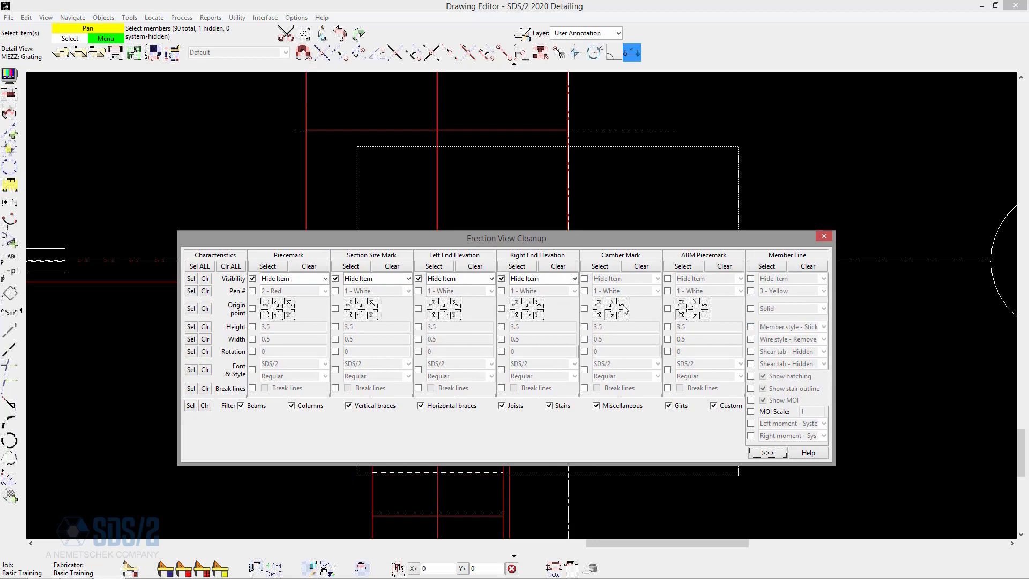
left_click(252, 279)
left_click(336, 278)
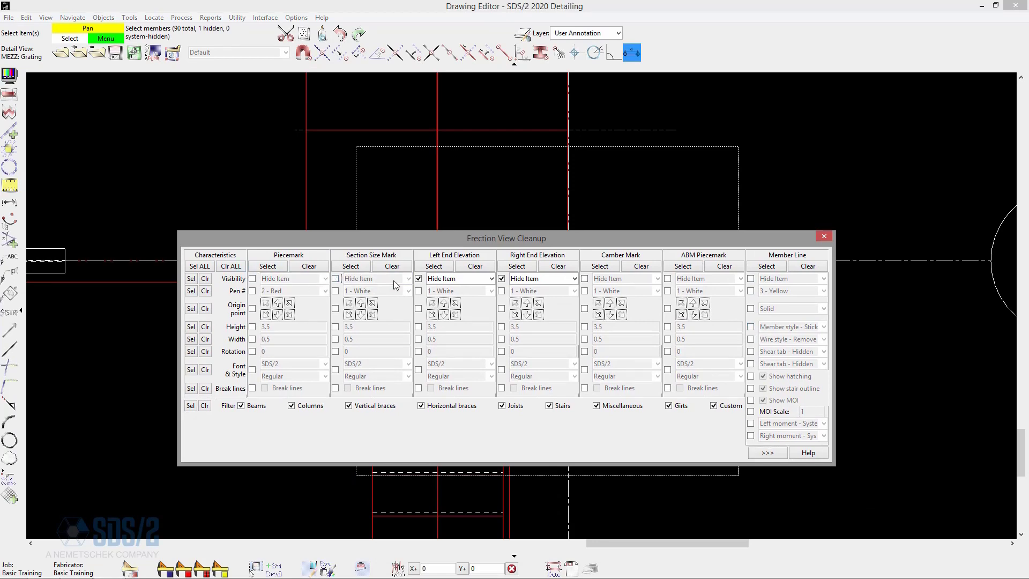
left_click(418, 279)
left_click(501, 279)
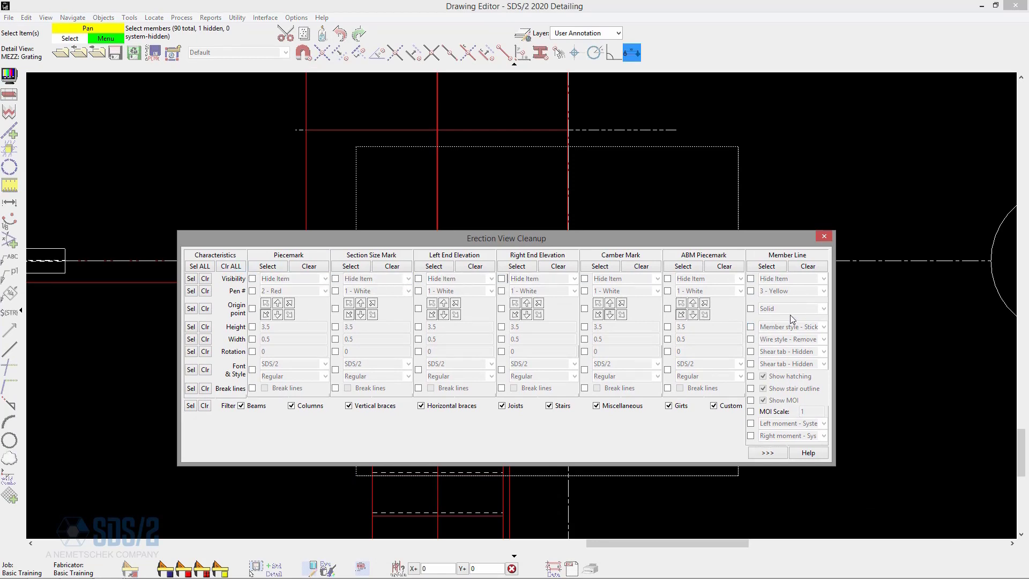
Set the member line's member style to Wire, apply it to all members in and around the Grating detail area, and close the cleanup.
left_click(751, 327)
left_click(824, 327)
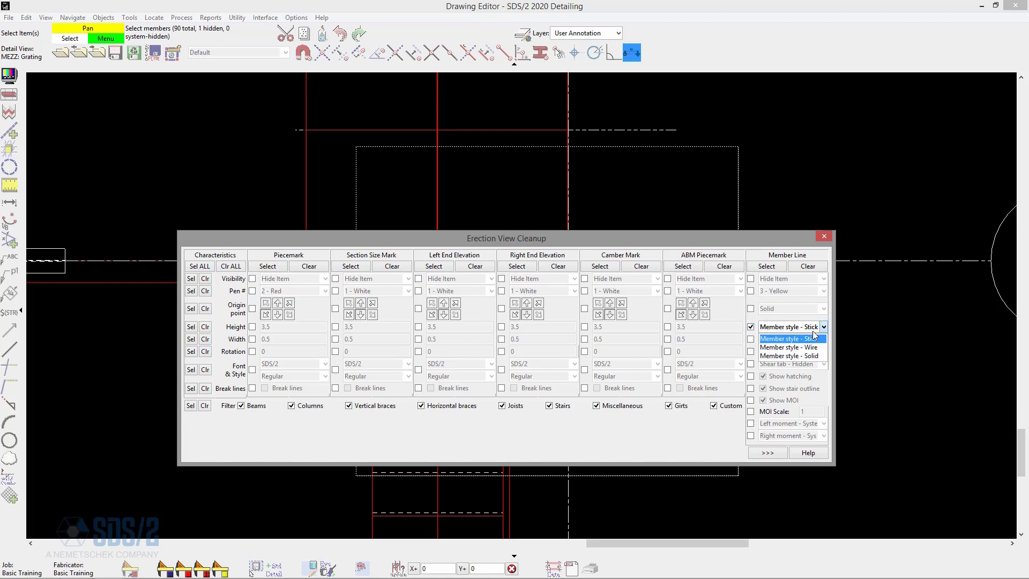
left_click(821, 351)
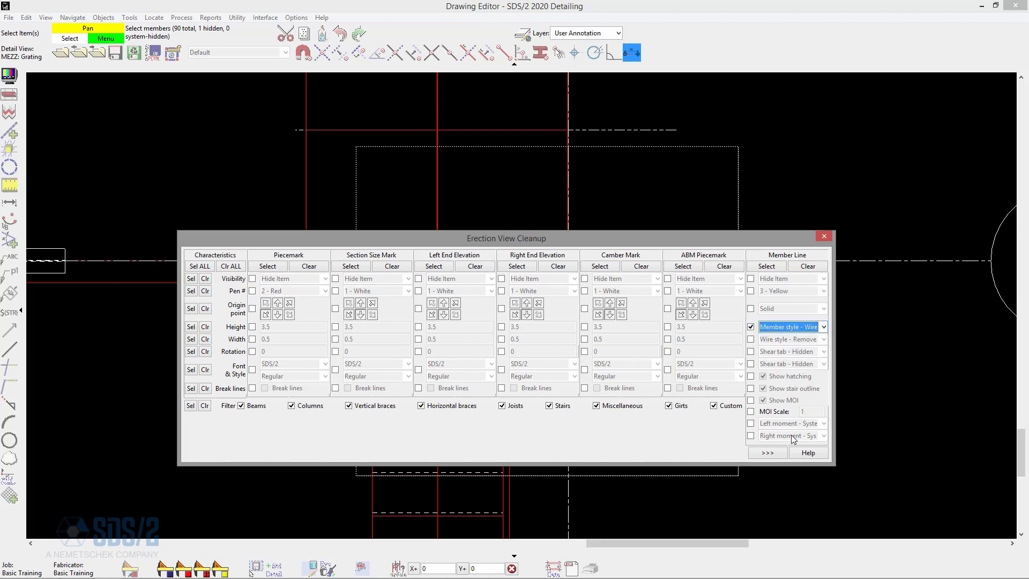
left_click_drag(752, 242, 698, 513)
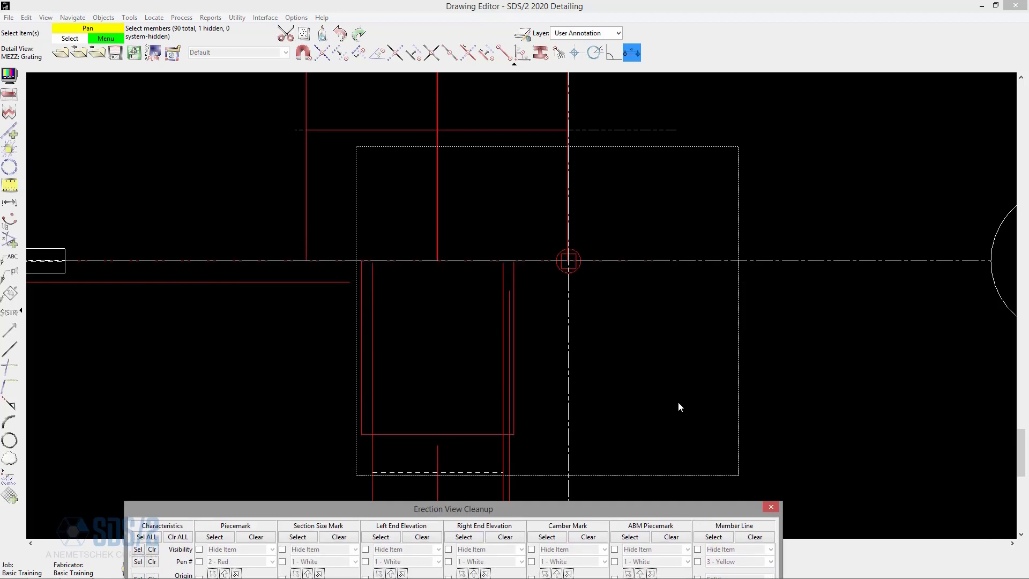
left_click_drag(682, 402, 347, 203)
right_click(219, 181)
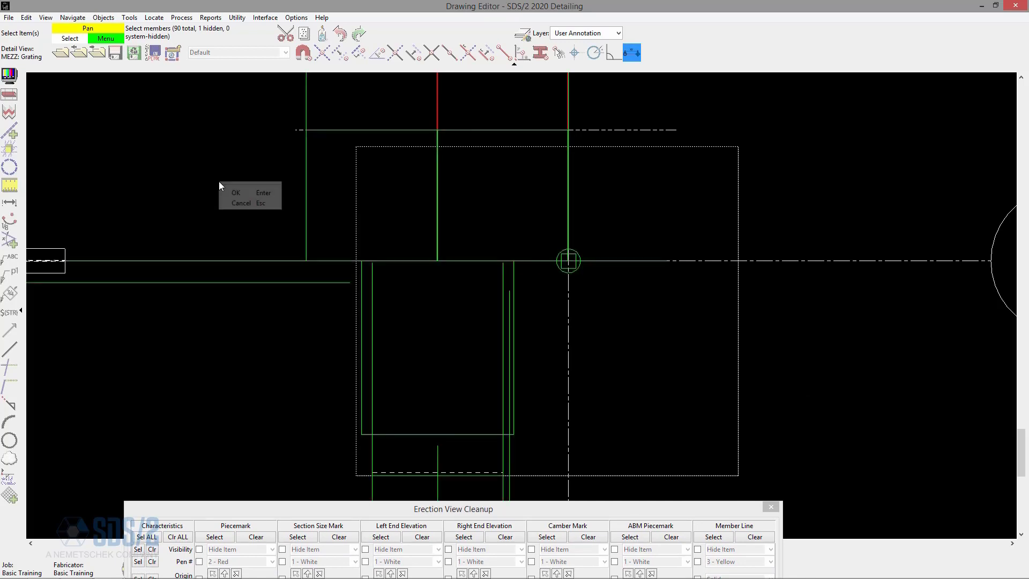
left_click(255, 188)
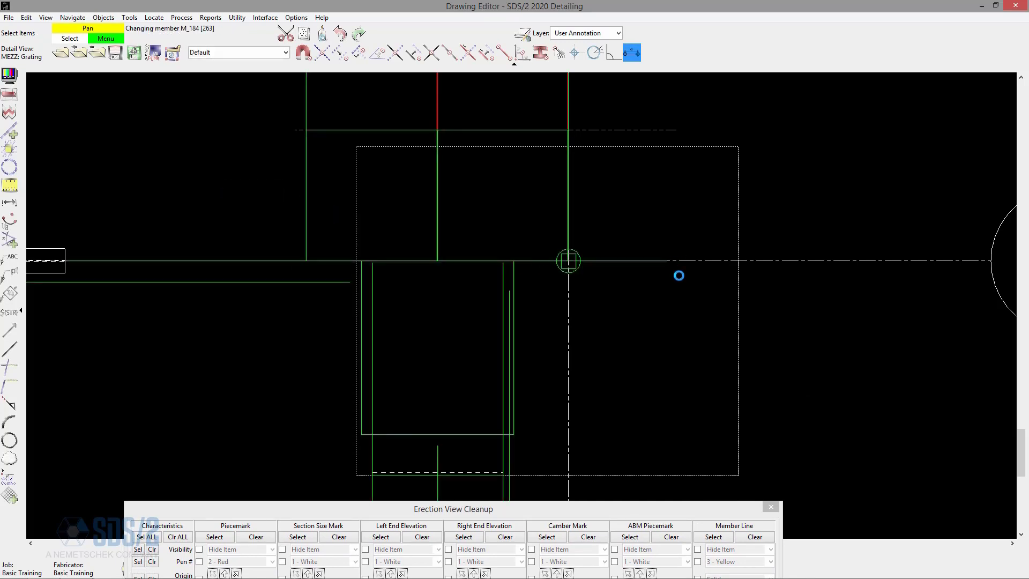
left_click_drag(667, 510, 702, 205)
left_click(805, 202)
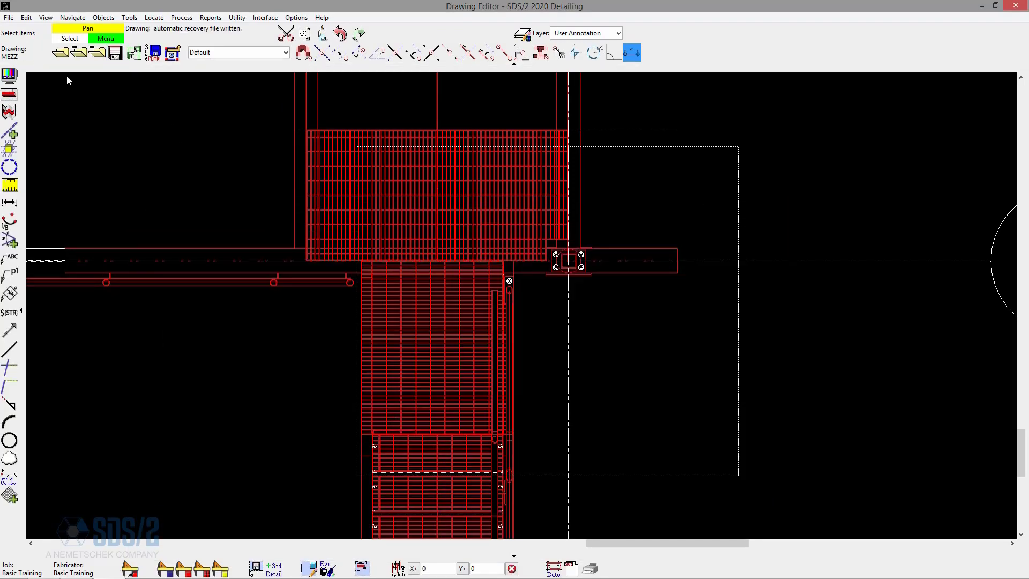
Open the MEZZ erection view with the detail views filter off, and check the Det. Grating callout on the plan.
left_click(66, 56)
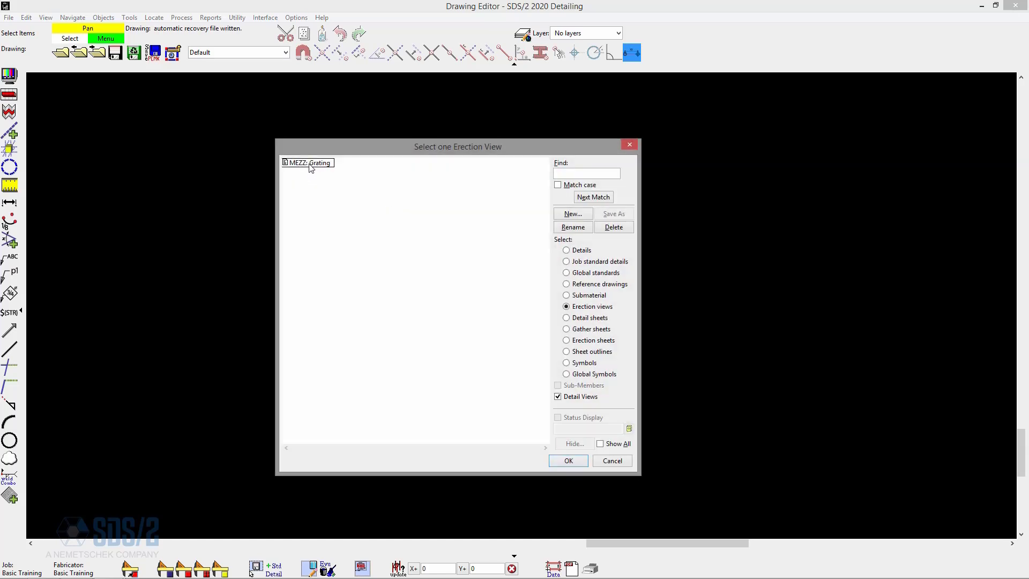
left_click(579, 398)
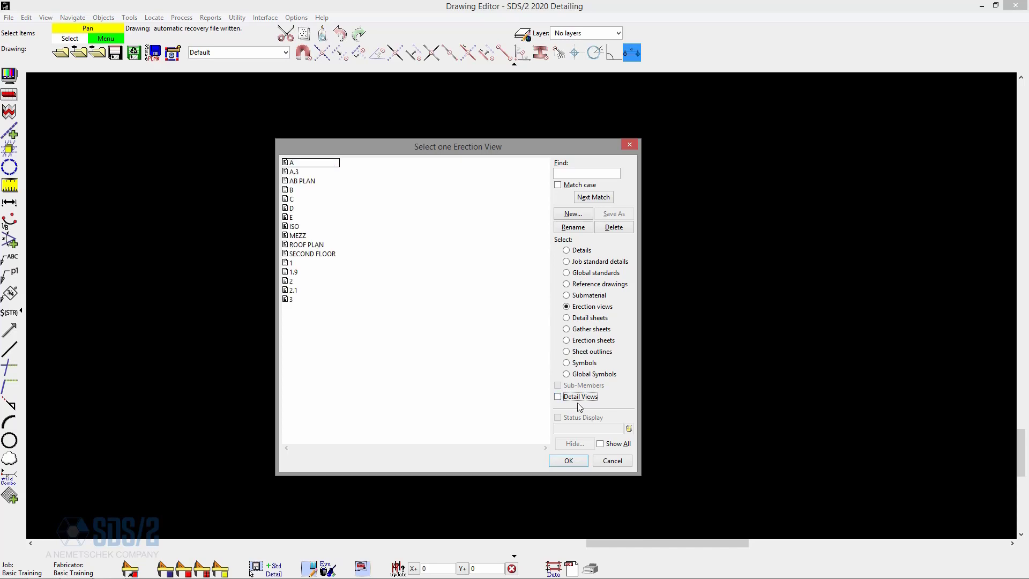
double_click(298, 235)
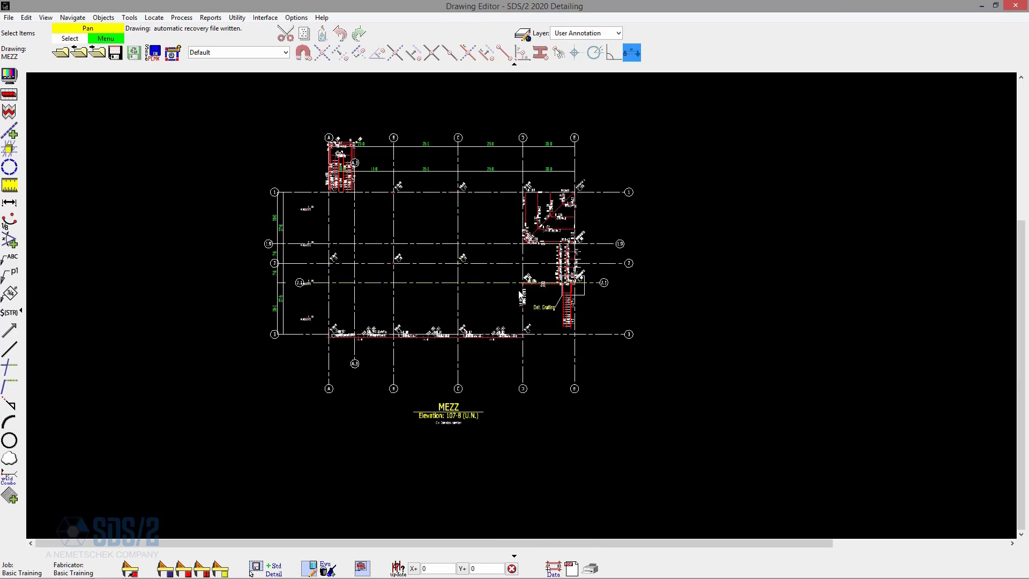
scroll(574, 290, "up", 4)
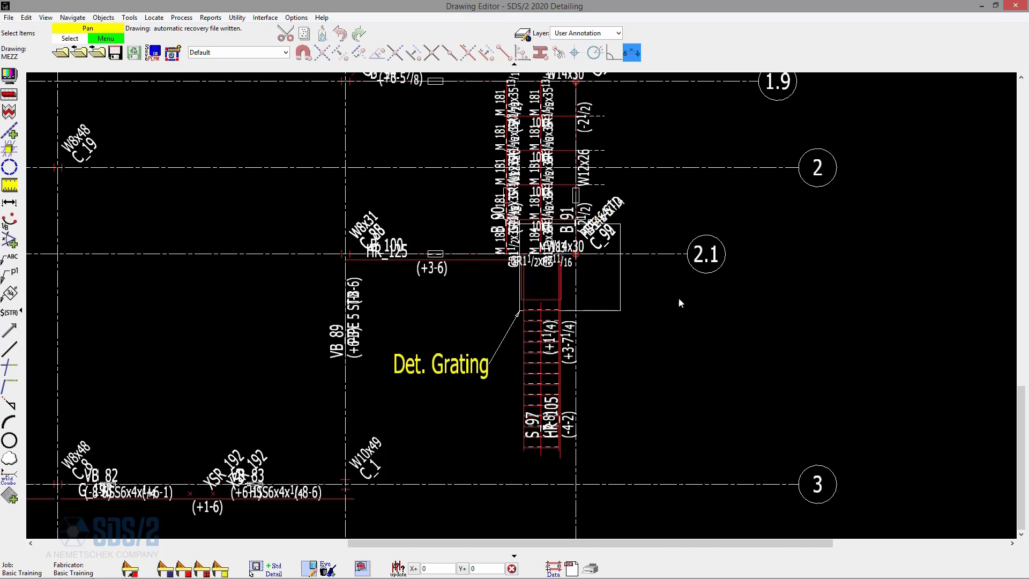
scroll(679, 303, "down", 2)
scroll(557, 336, "down", 2)
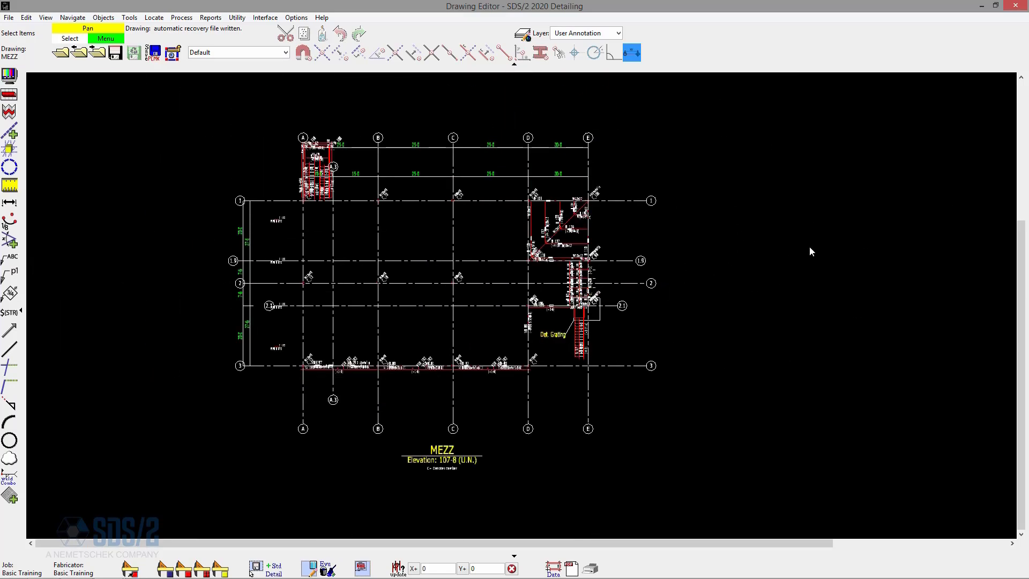
Edit the Grating detail view area near gridline 2.1 so that it shows on the original drawing.
scroll(620, 337, "up", 5)
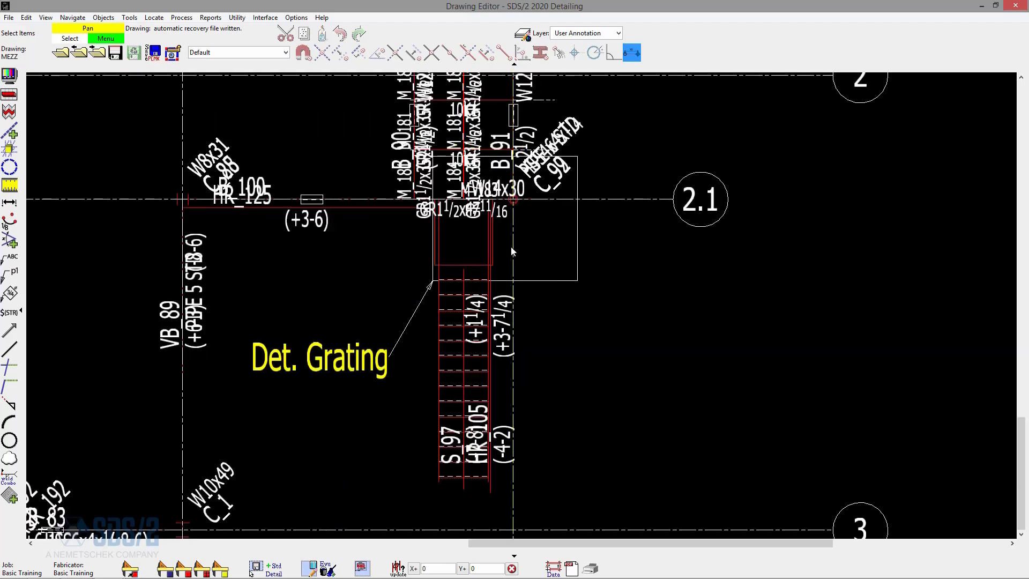
scroll(758, 275, "down", 2)
scroll(558, 290, "up", 3)
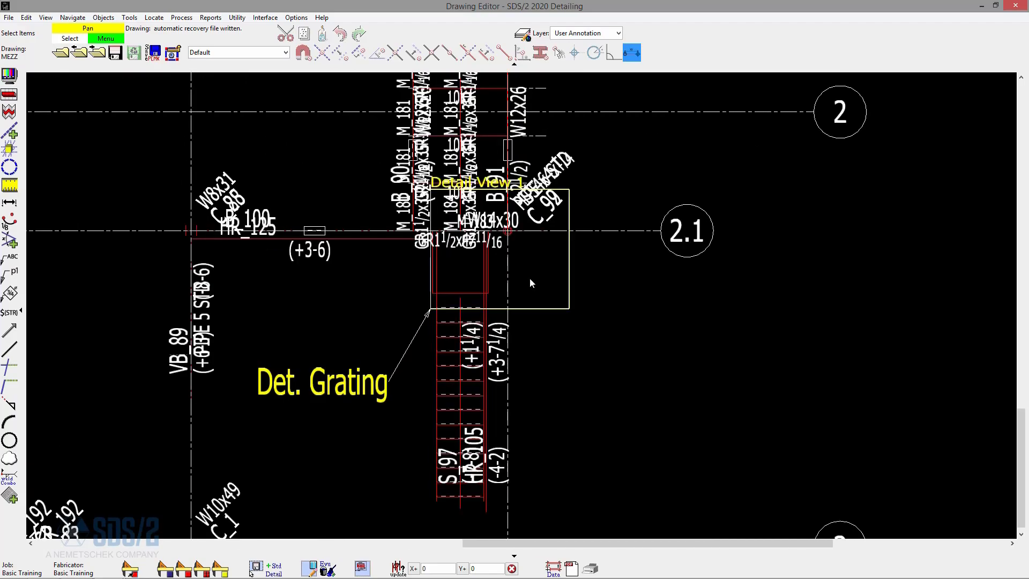
double_click(542, 280)
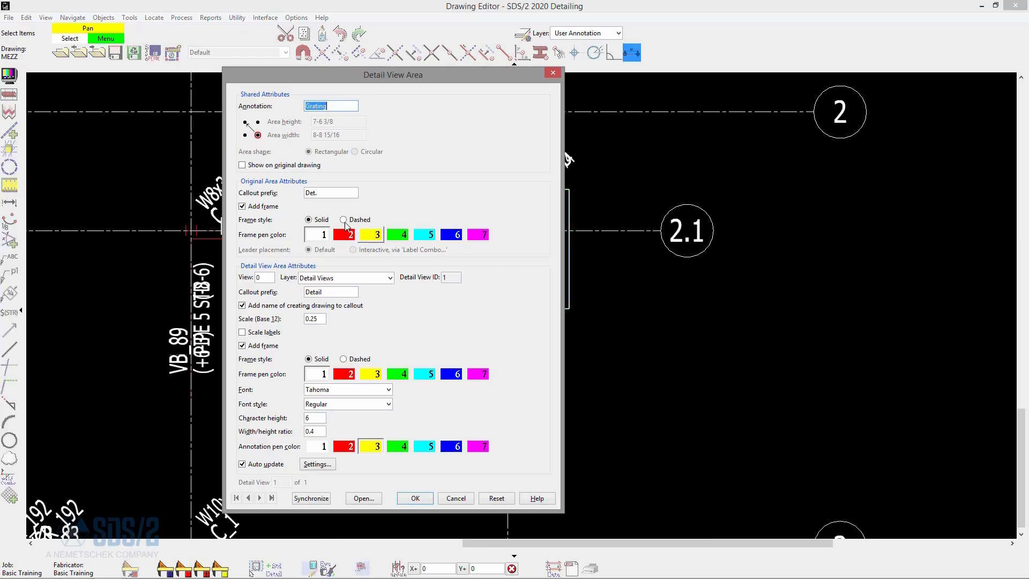
left_click(302, 165)
left_click(416, 495)
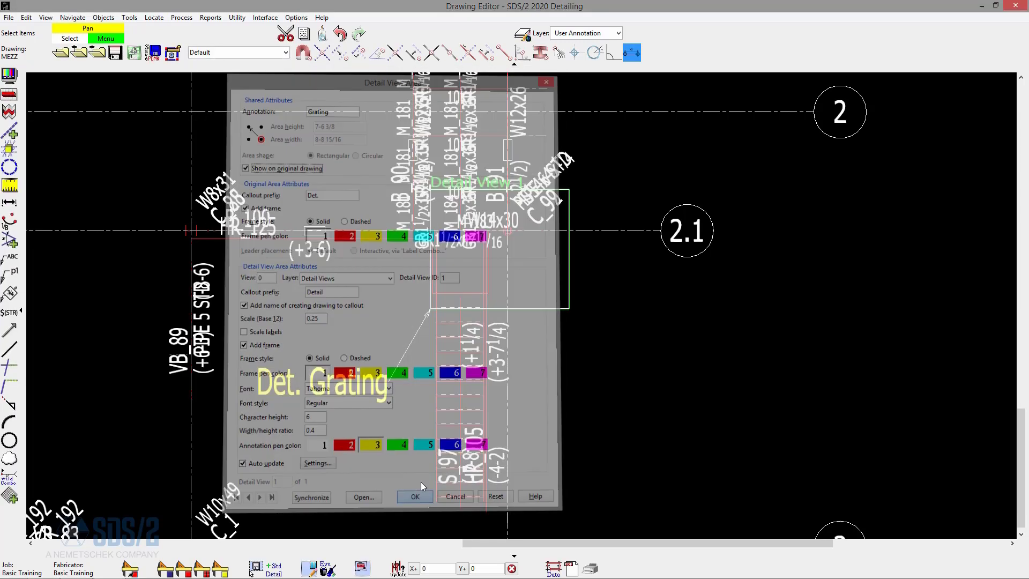
Examine the enlarged Detail Grating view beside the MEZZ plan and compare it with its outlined source area.
scroll(295, 327, "down", 3)
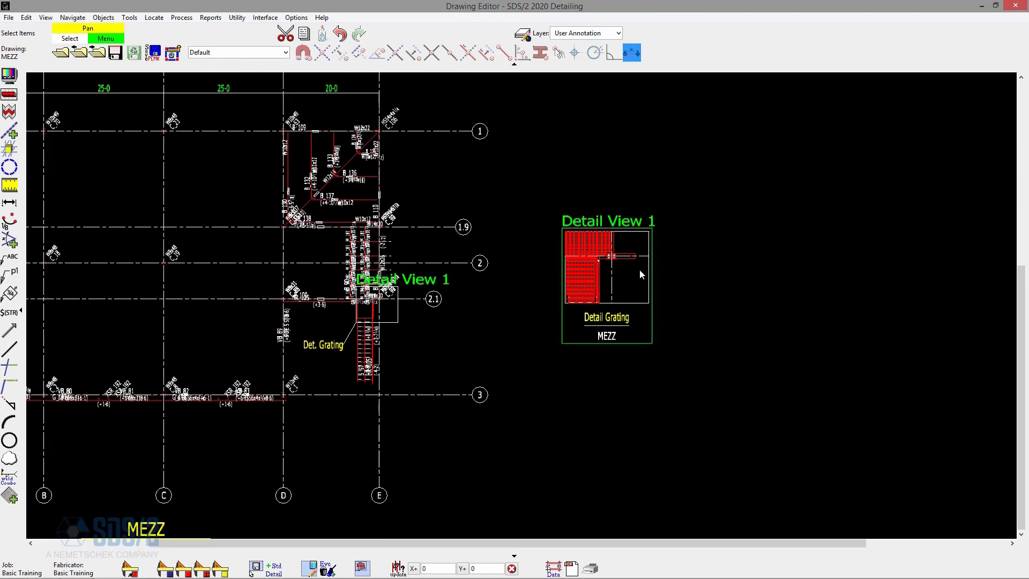
scroll(646, 258, "up", 5)
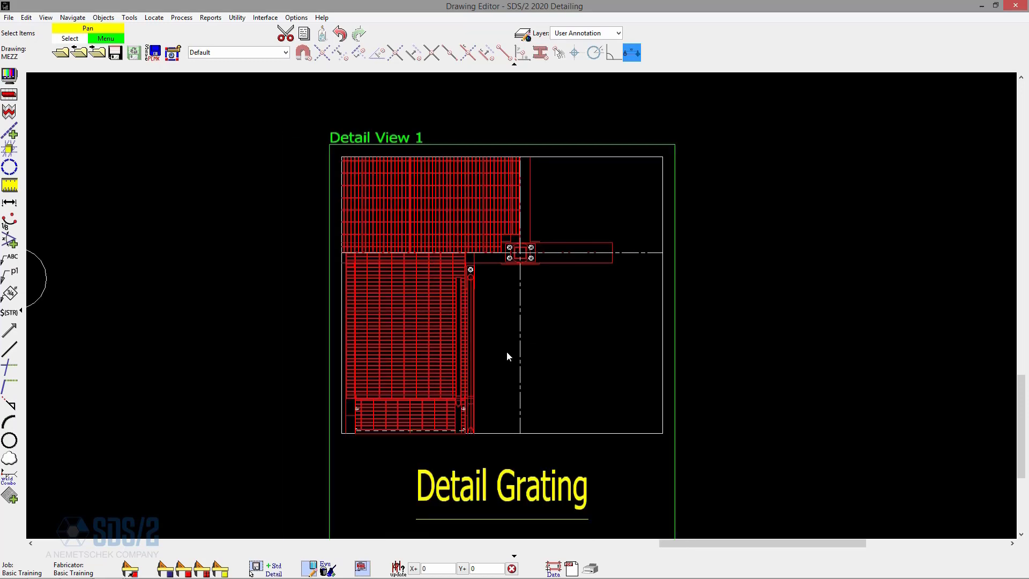
scroll(501, 259, "down", 1)
scroll(502, 236, "up", 3)
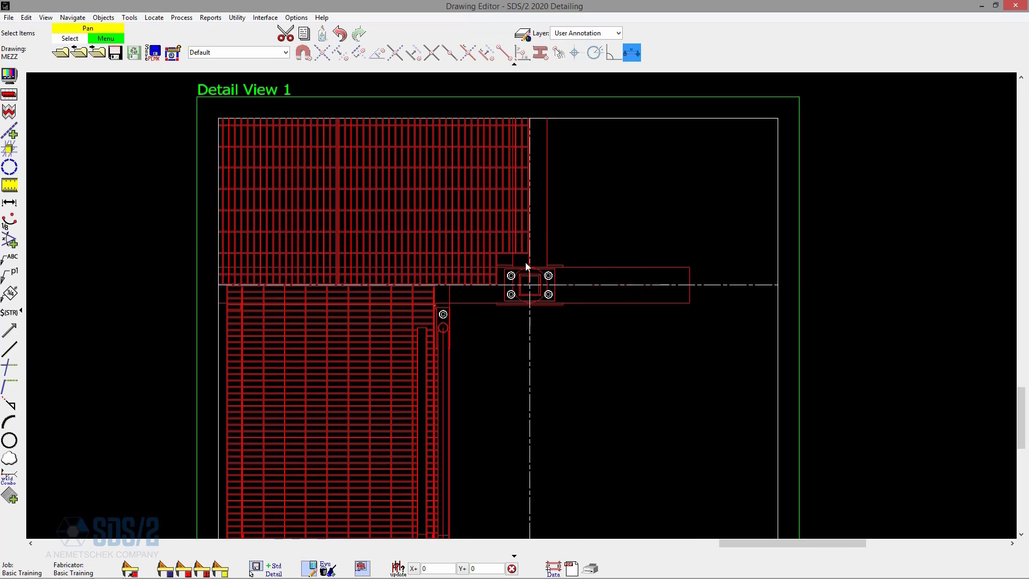
scroll(674, 179, "down", 5)
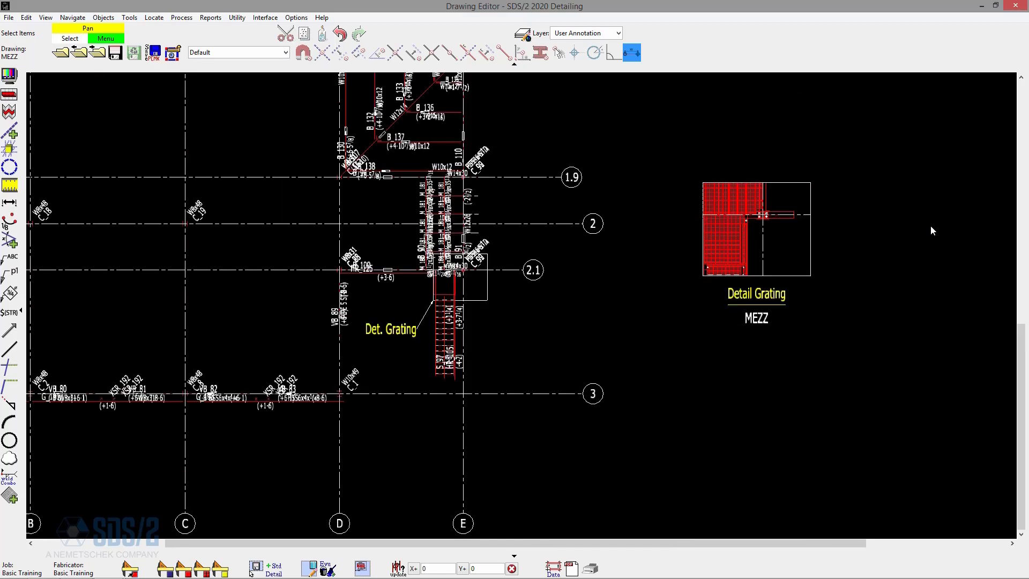
scroll(929, 228, "down", 3)
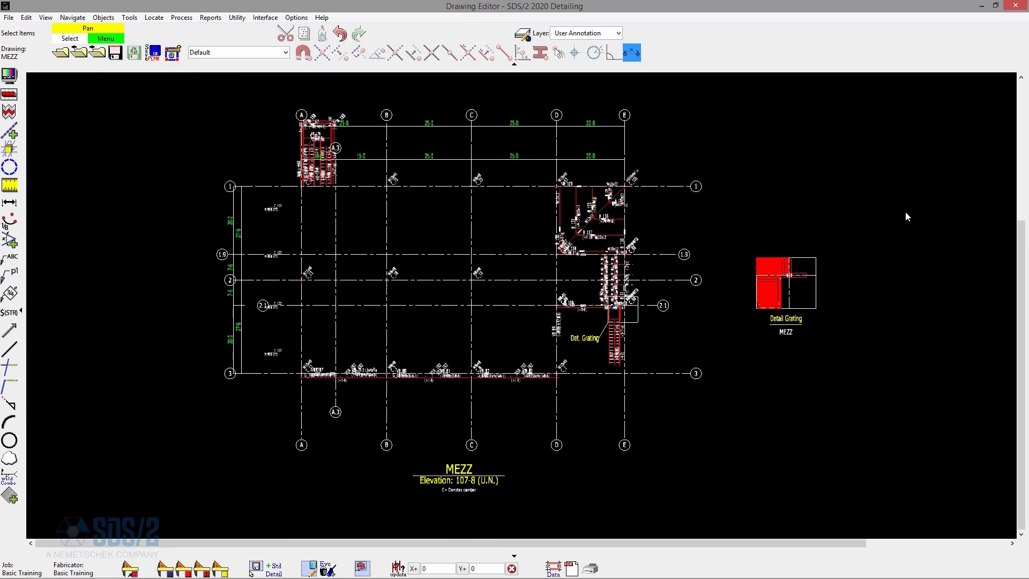
scroll(898, 215, "up", 2)
scroll(892, 217, "down", 1)
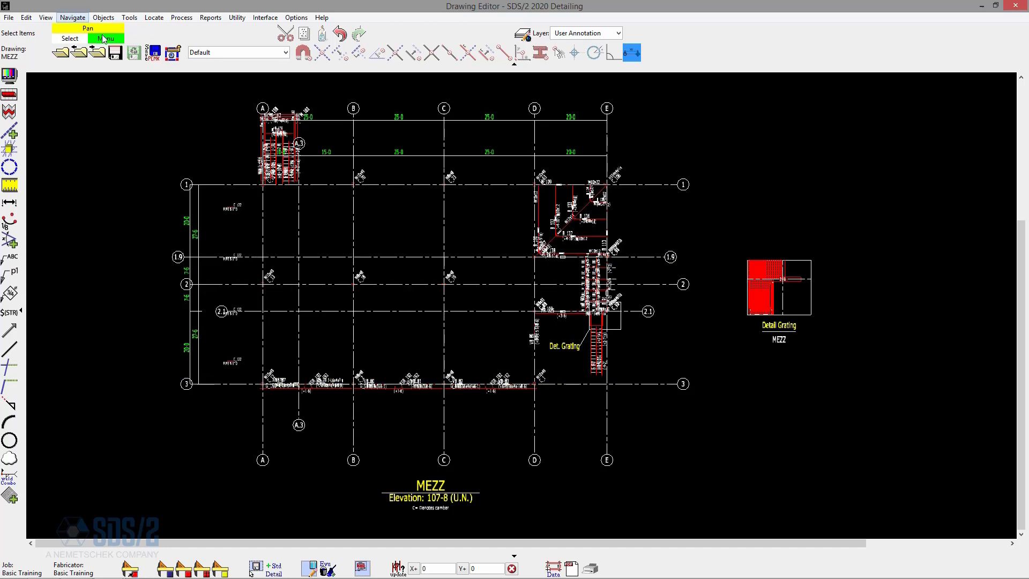
Save the changes to MEZZ, open erection view 3, and focus on the vertical bracing around column C_2.
left_click(79, 52)
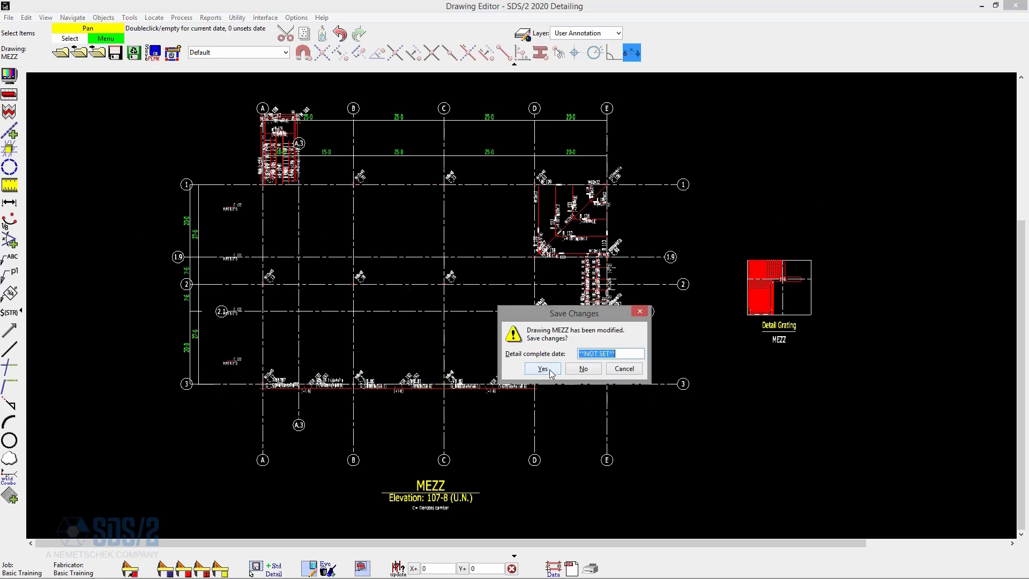
left_click(542, 368)
double_click(292, 300)
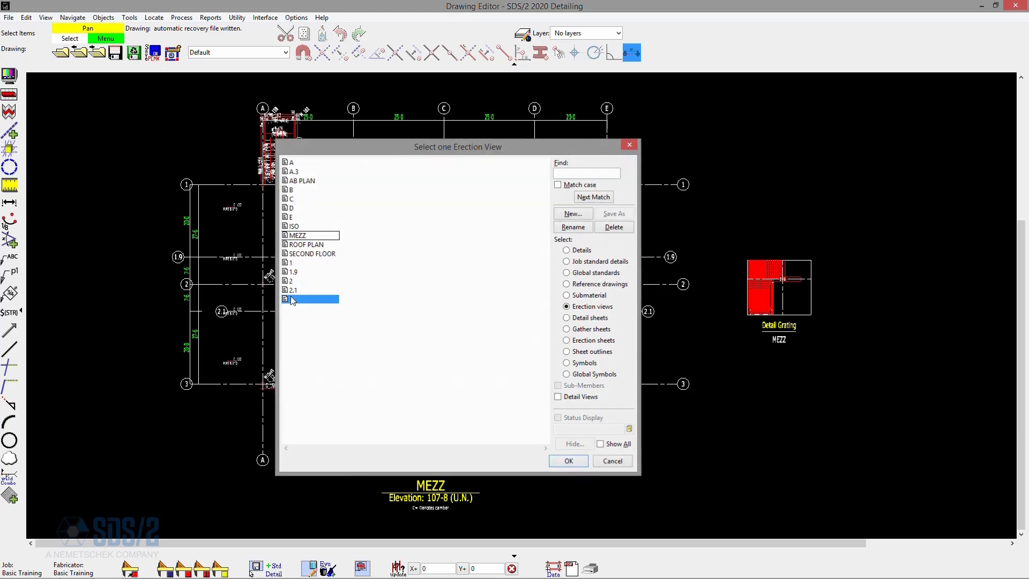
scroll(324, 375, "up", 5)
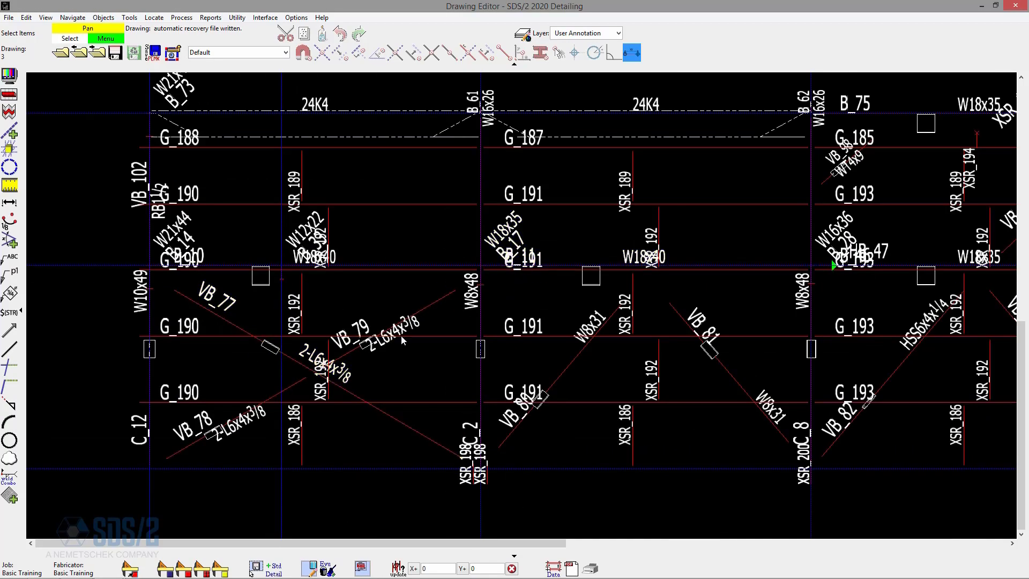
scroll(365, 316, "down", 2)
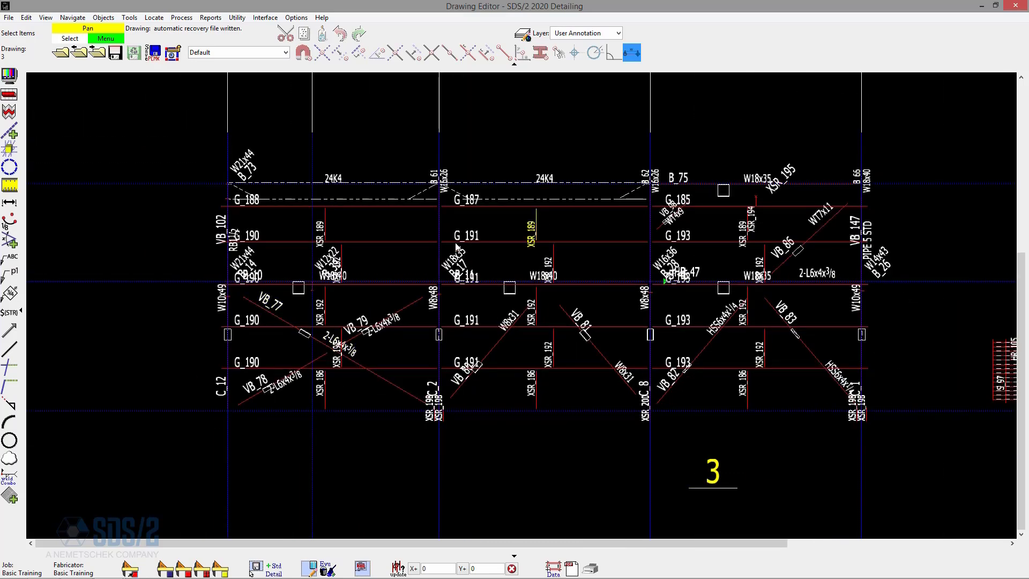
scroll(434, 297, "up", 2)
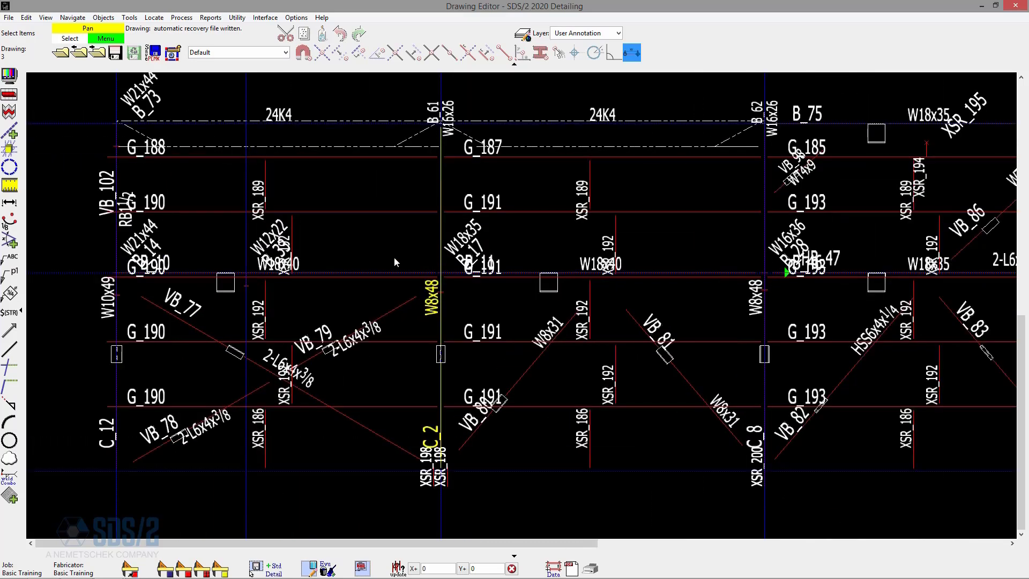
Add a detail view with a rectangular area about 9-7 11/16 wide and 6-10 7/16 high around the upper end of brace VB_79 at column C_2.
left_click(104, 17)
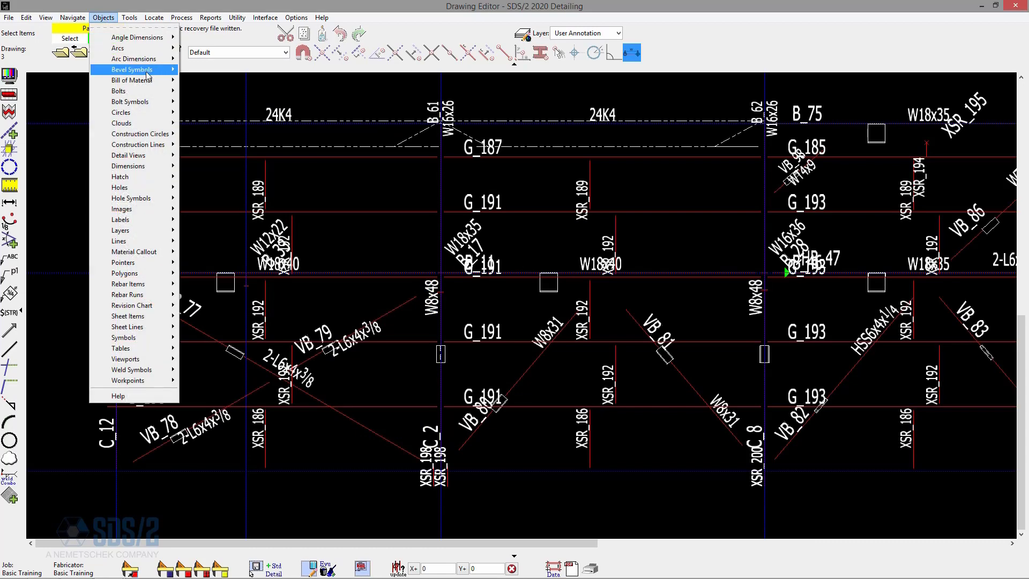
mouse_move(153, 155)
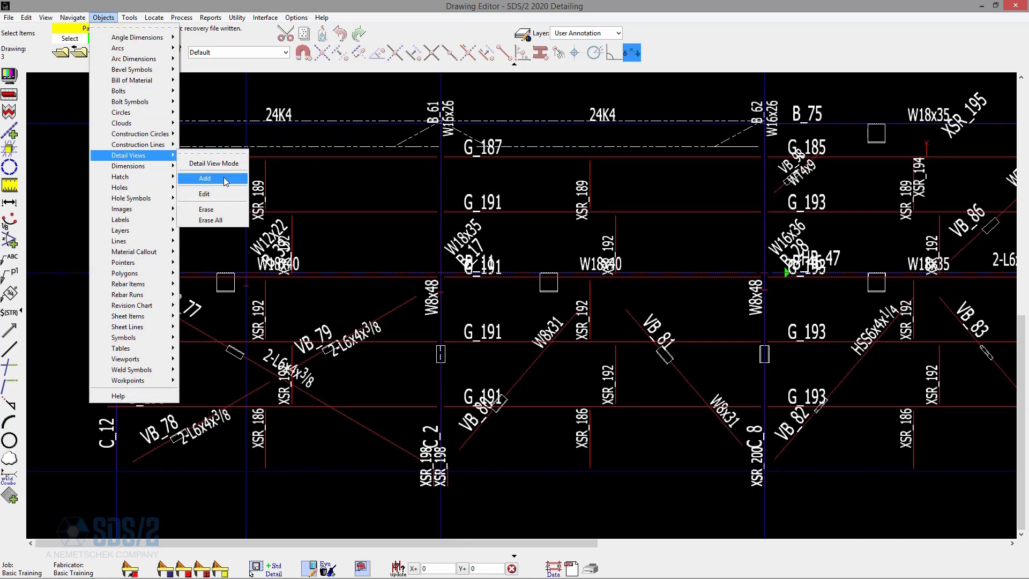
left_click(224, 177)
left_click(375, 243)
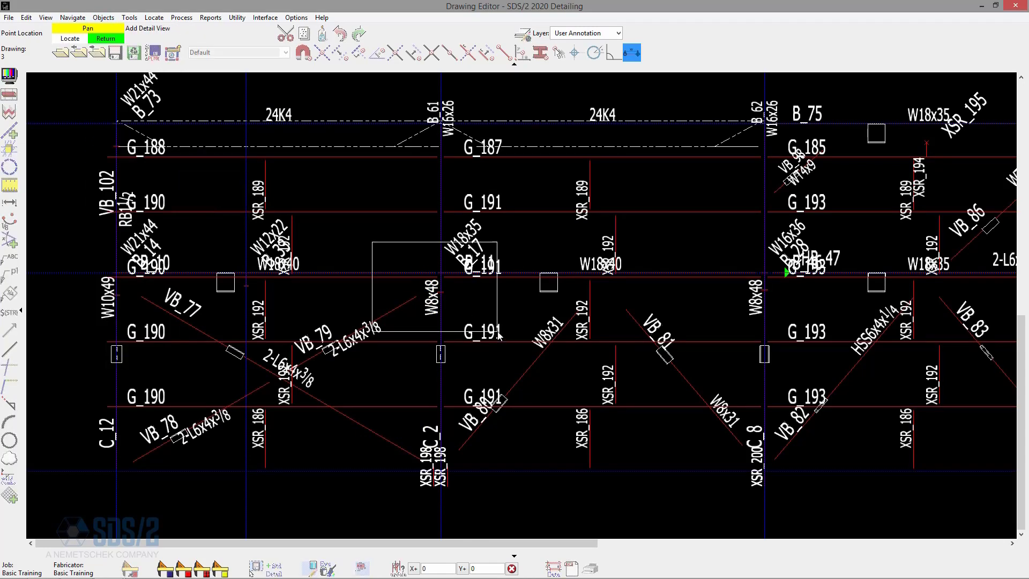
left_click(498, 333)
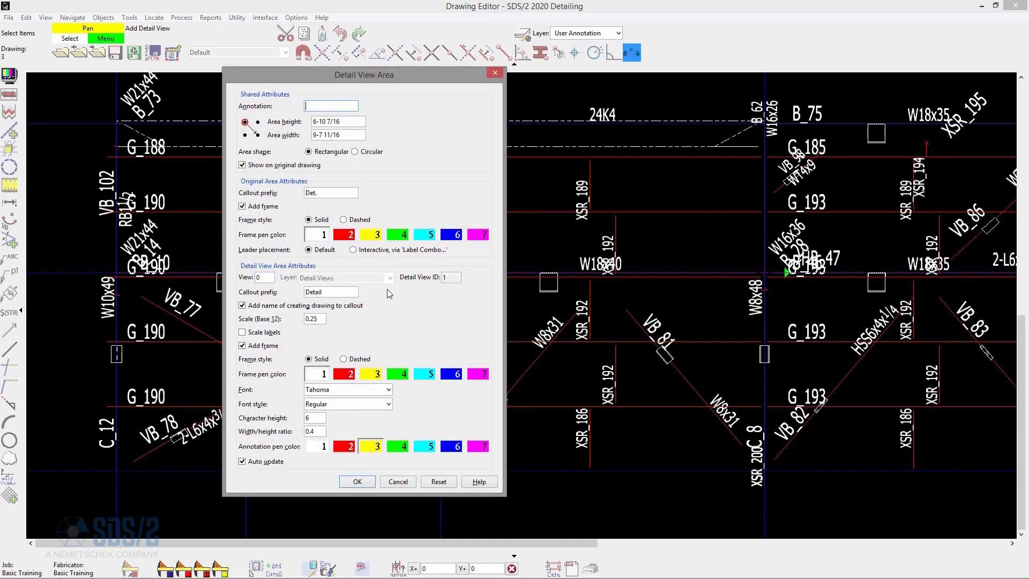
Annotate the detail view as Brace conn, change its scale, and place it above the ROOF PLAN elevation mark beside the grid.
type("Brace conn")
key("Tab")
key("Tab")
key("Tab")
key("Tab")
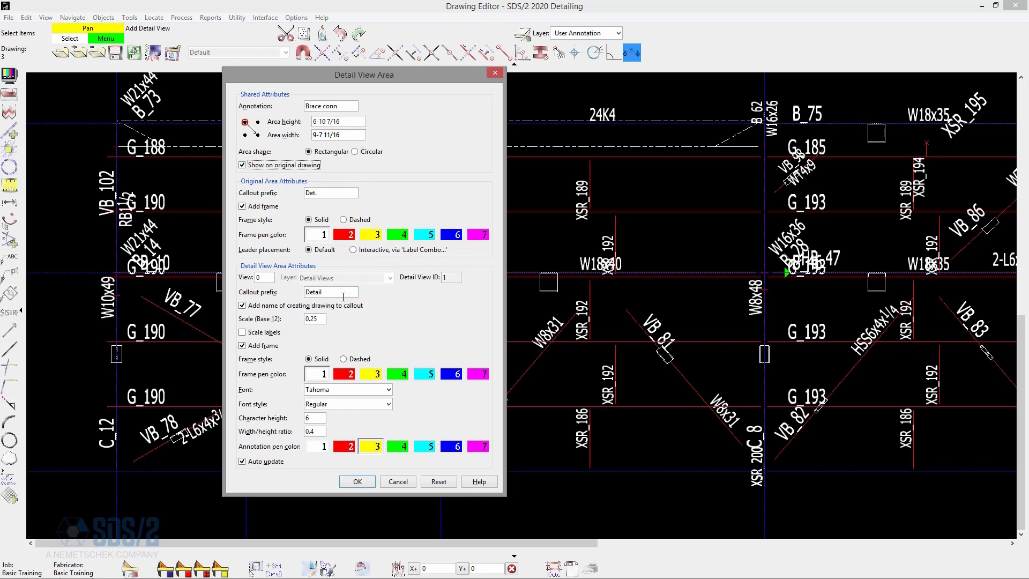
left_click_drag(321, 319, 293, 321)
left_click(357, 481)
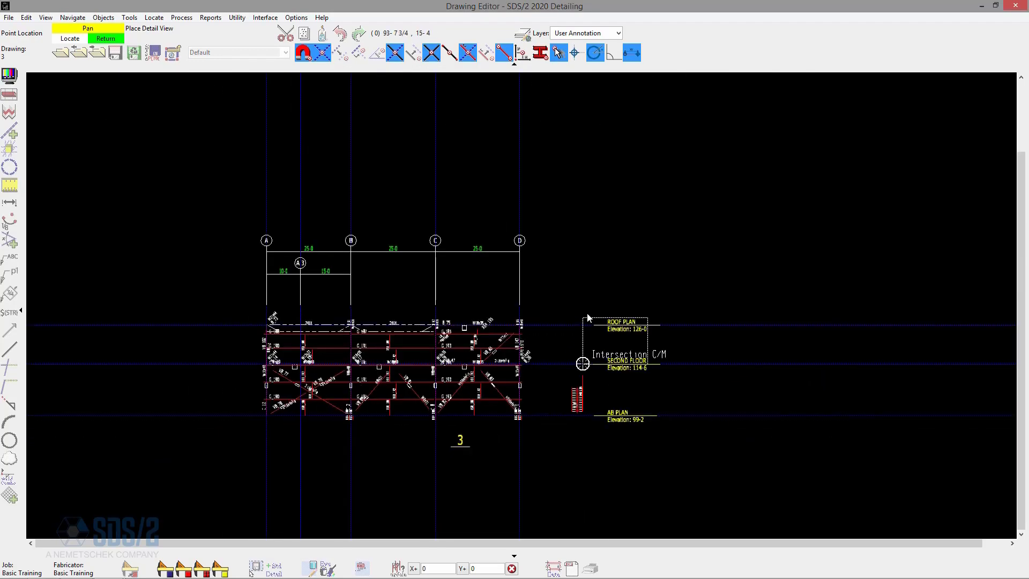
left_click(587, 207)
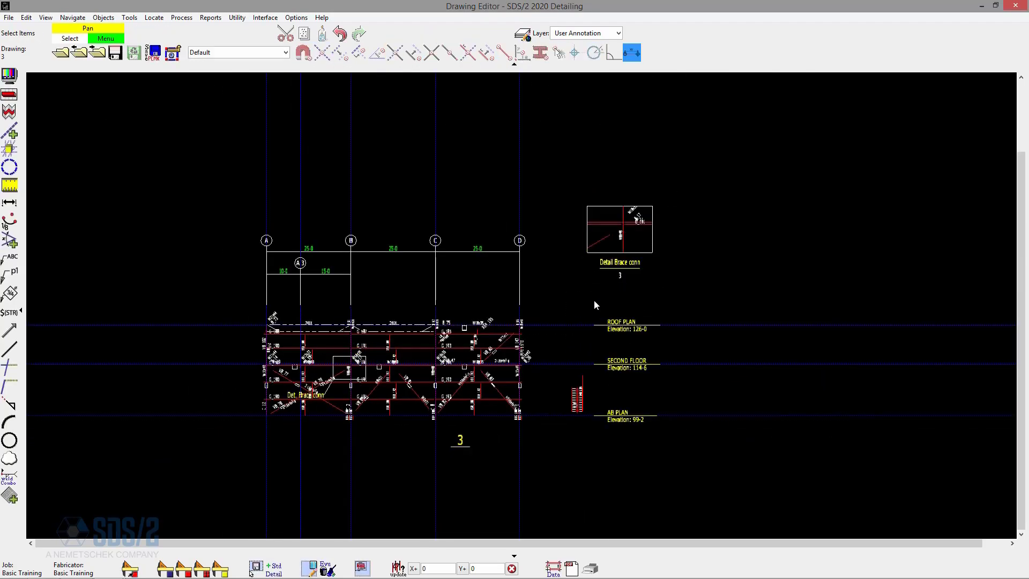
Open the detail view drawing for Brace conn from erection view 3.
scroll(594, 304, "up", 3)
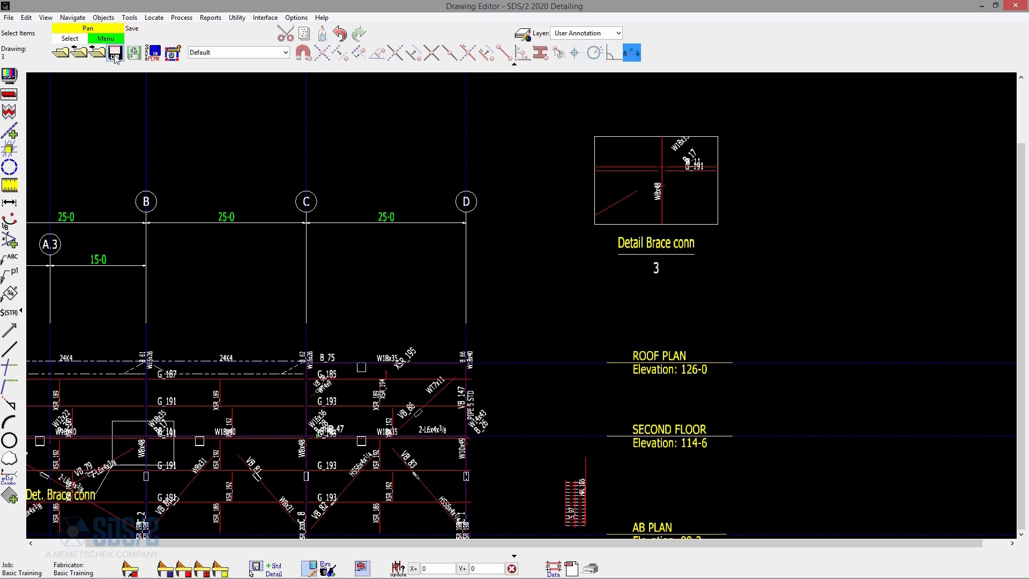
left_click(8, 17)
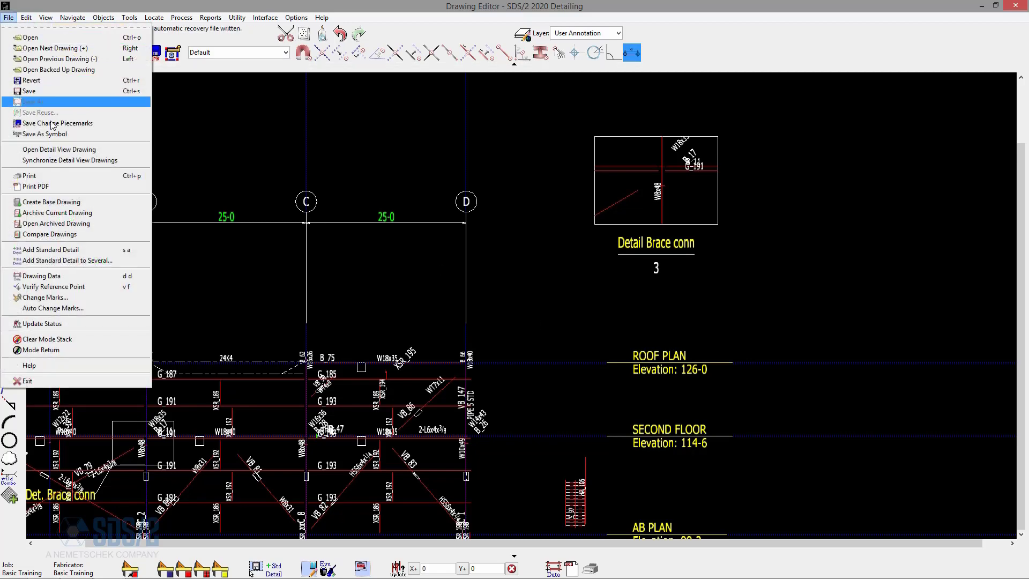
left_click(63, 149)
key("Return")
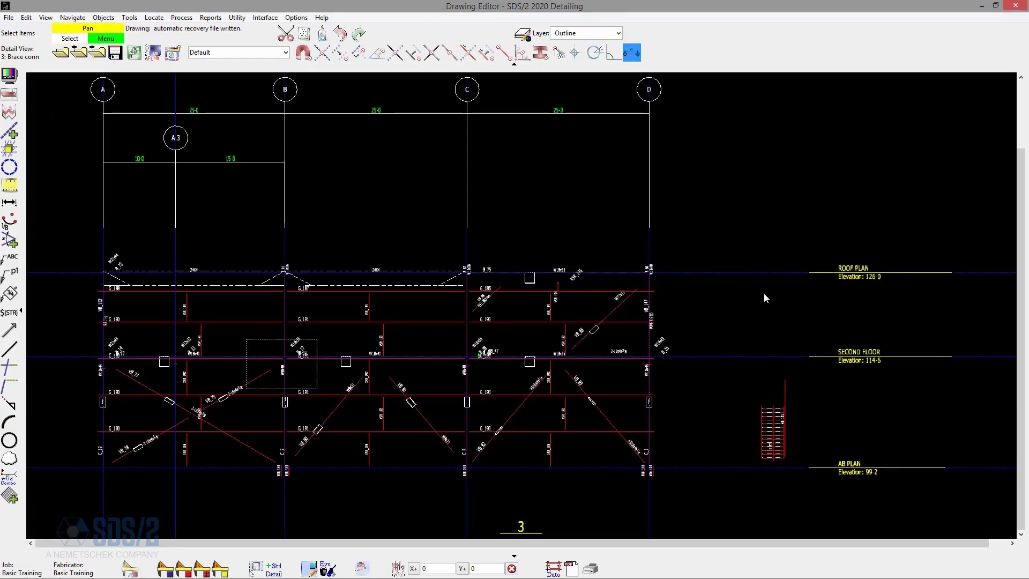
Change the member style to Wire for beam B_11, the 2-L6x4x3/8 brace and the W8x48 column in the detail area.
scroll(236, 407, "up", 7)
scroll(438, 316, "up", 2)
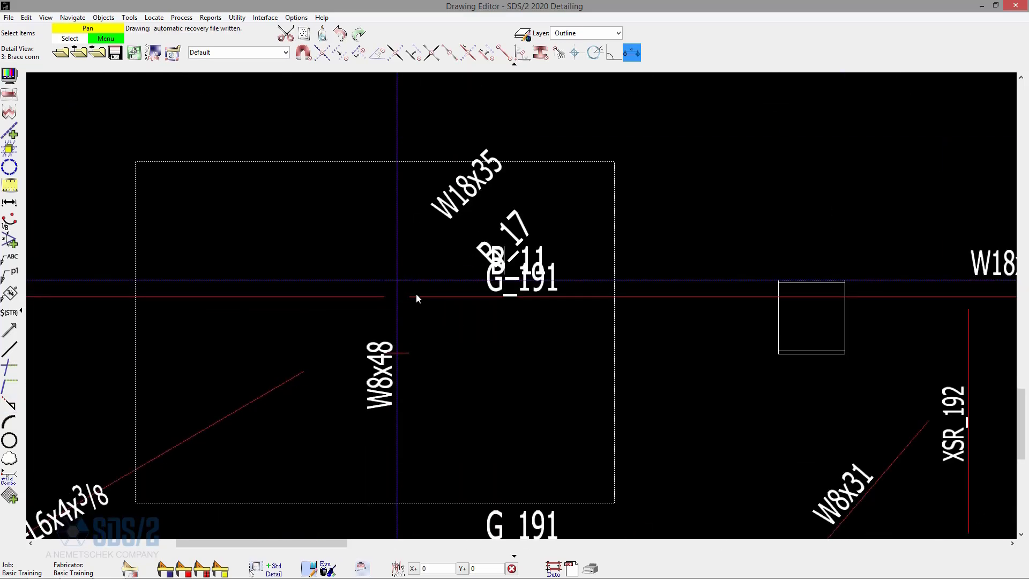
left_click(426, 282)
left_click(287, 384, "shift")
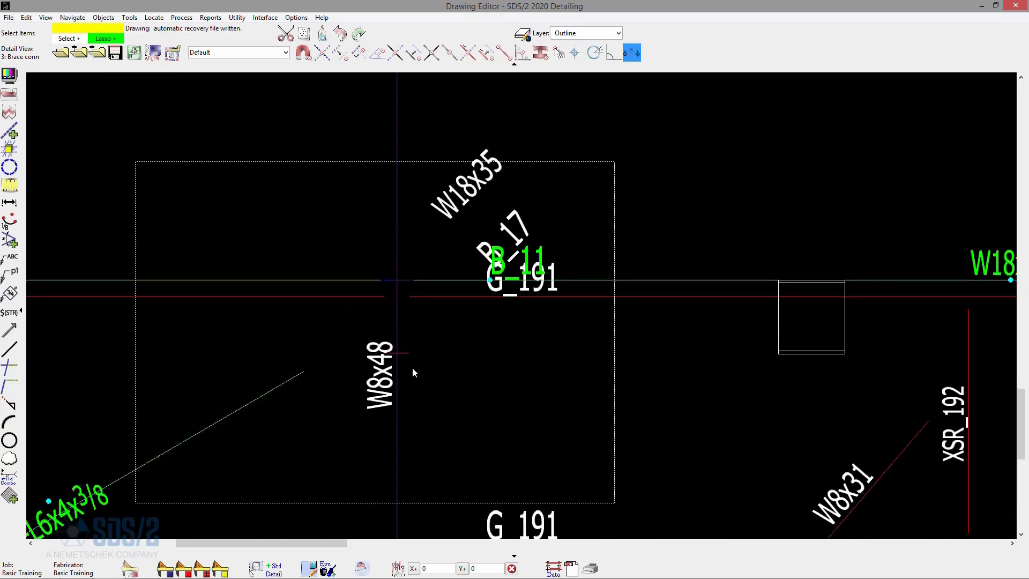
left_click(400, 392, "shift")
right_click(478, 359)
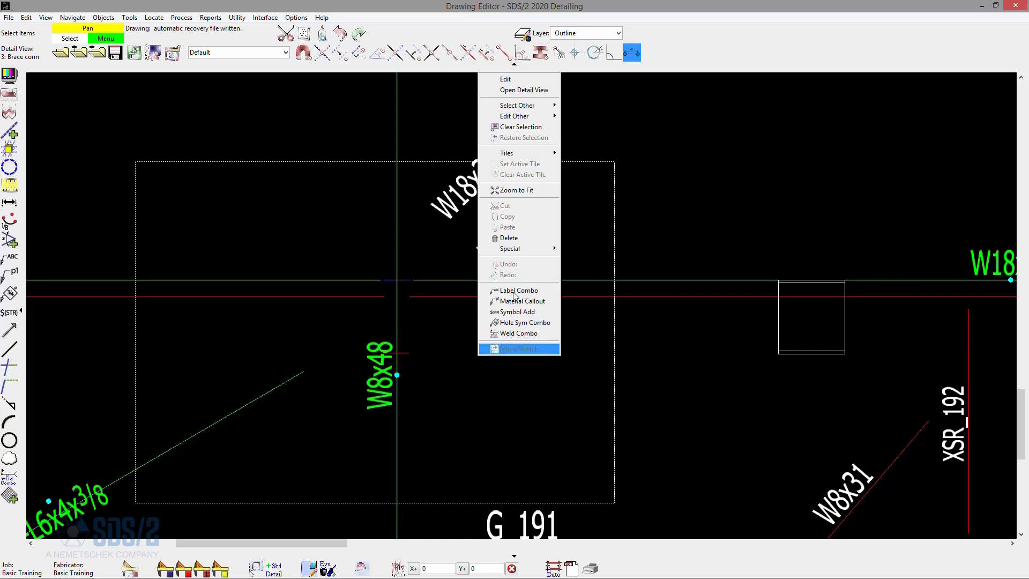
left_click(524, 80)
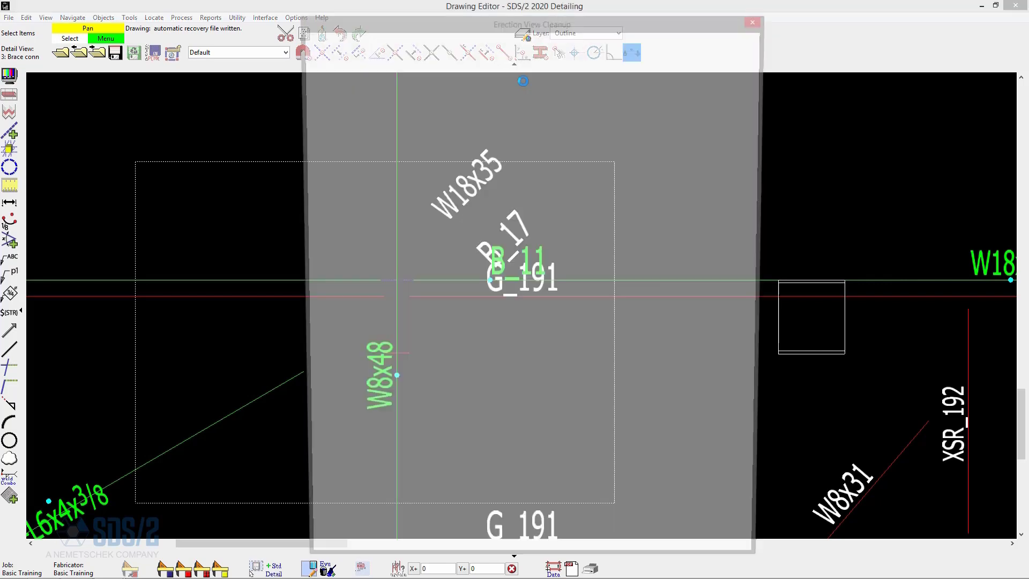
left_click(453, 78)
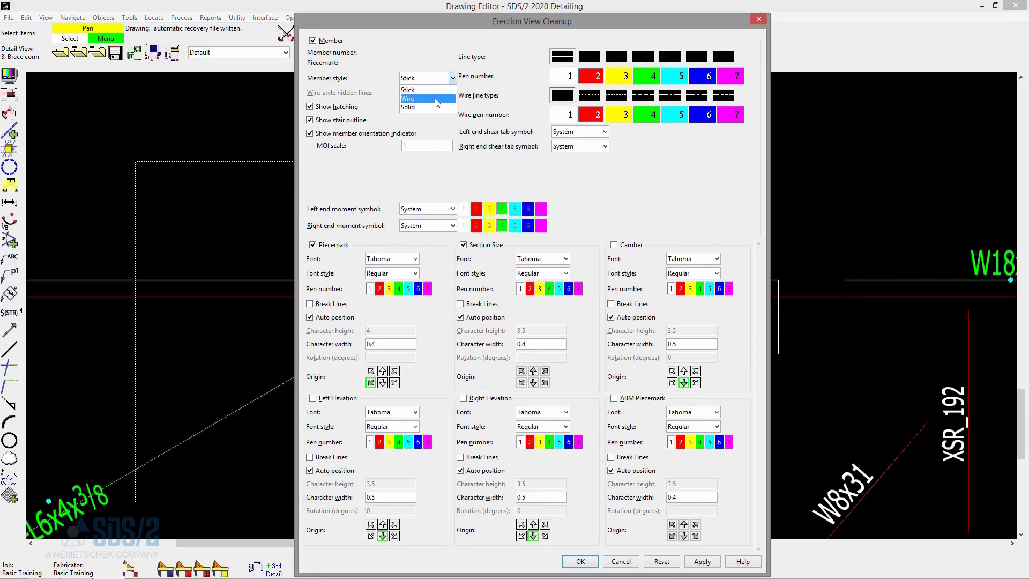
left_click(423, 93)
left_click(596, 561)
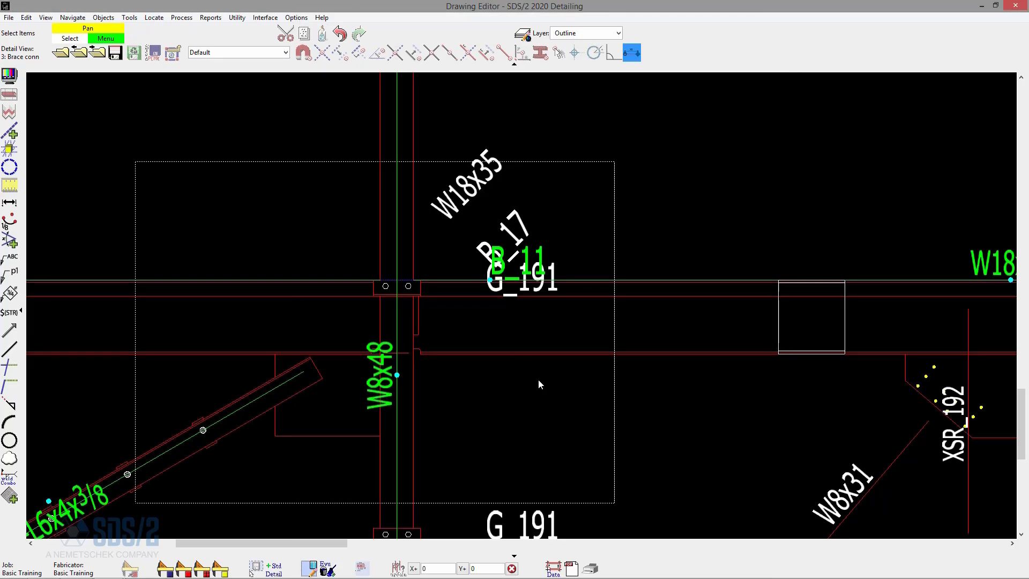
Set up Erection View Cleanup for several members to hide piecemarks, section sizes and both end elevations, excluding member style from the changes.
scroll(674, 359, "down", 2)
scroll(485, 368, "up", 3)
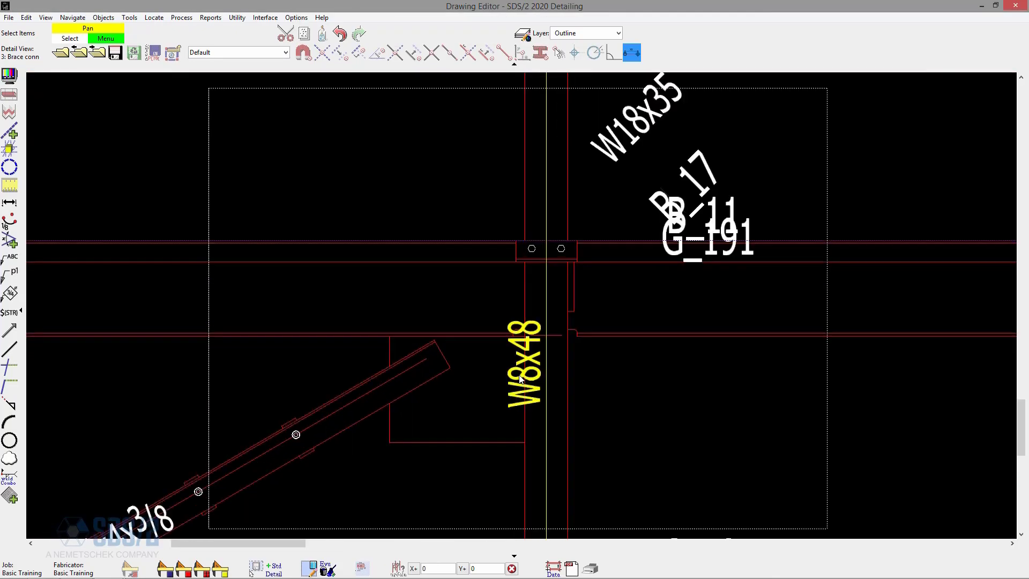
scroll(424, 318, "down", 3)
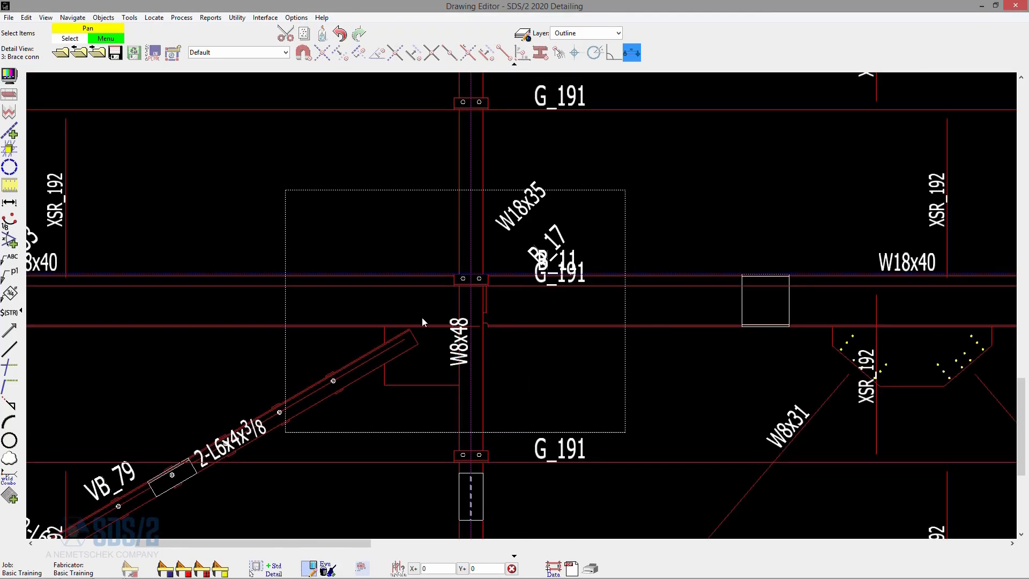
scroll(423, 317, "up", 2)
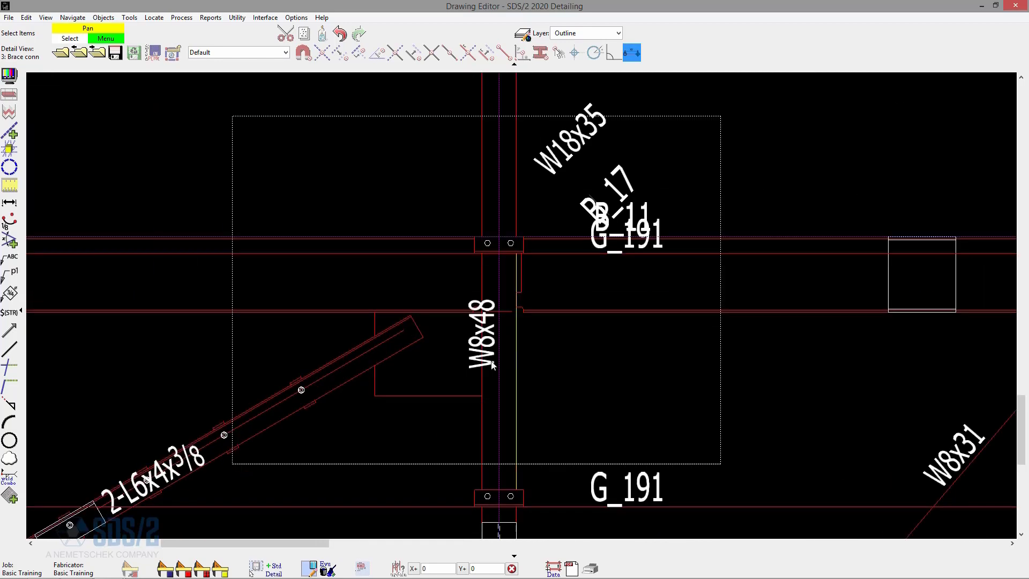
left_click(102, 17)
left_click(129, 17)
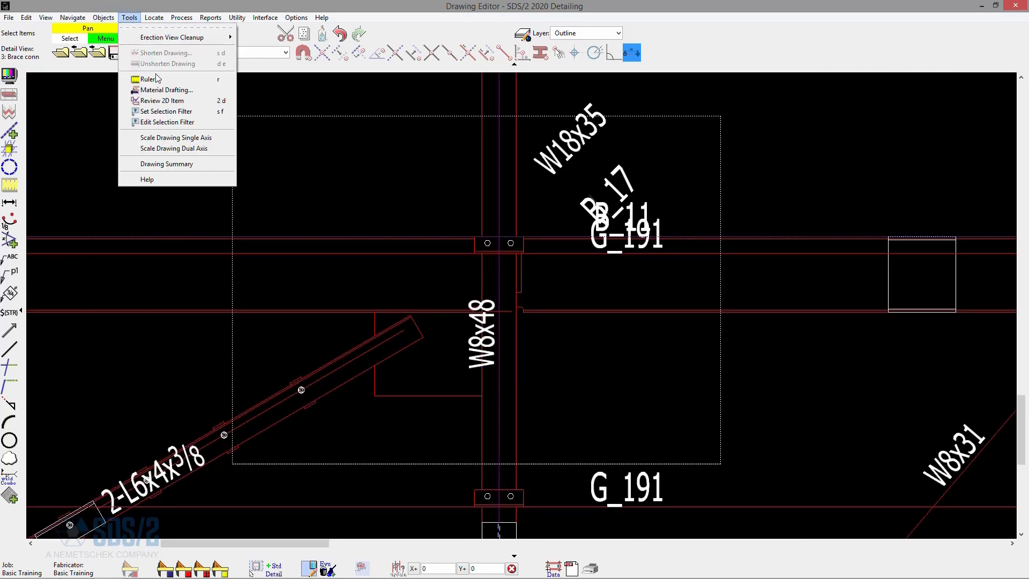
mouse_move(190, 38)
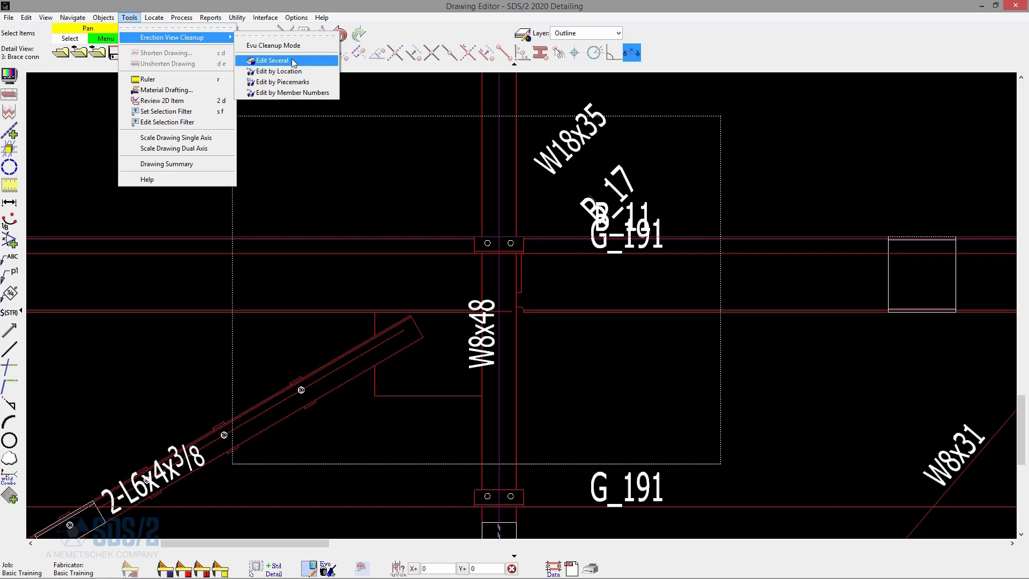
left_click(294, 63)
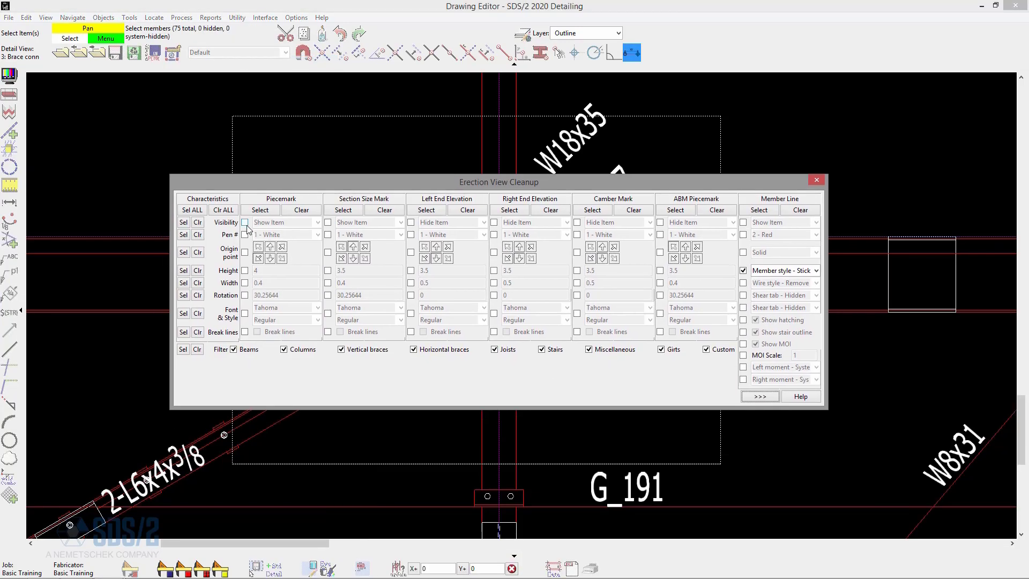
left_click(245, 222)
left_click(263, 222)
left_click(268, 234)
left_click(328, 222)
left_click(359, 222)
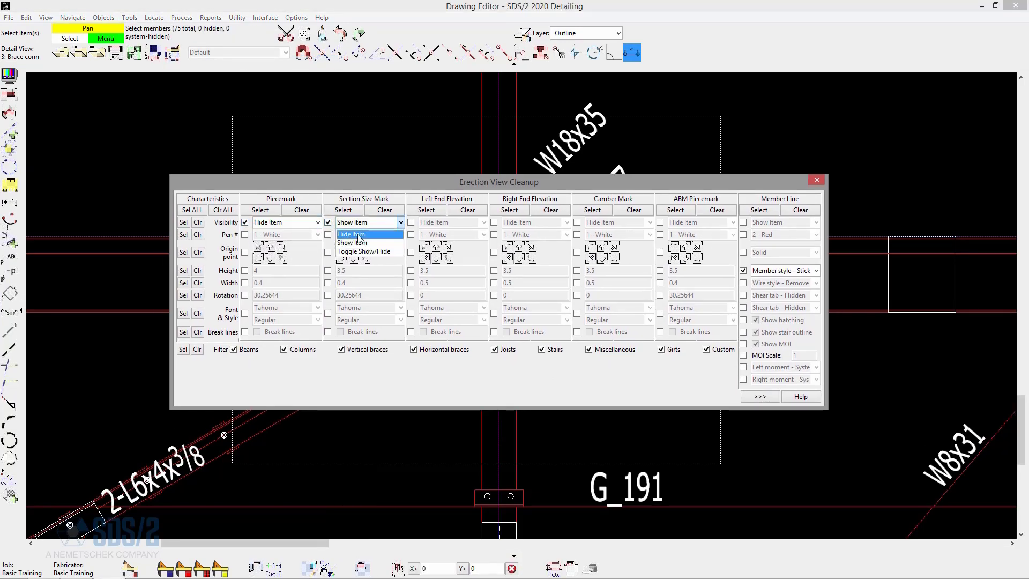
left_click(359, 236)
left_click(411, 222)
left_click(493, 222)
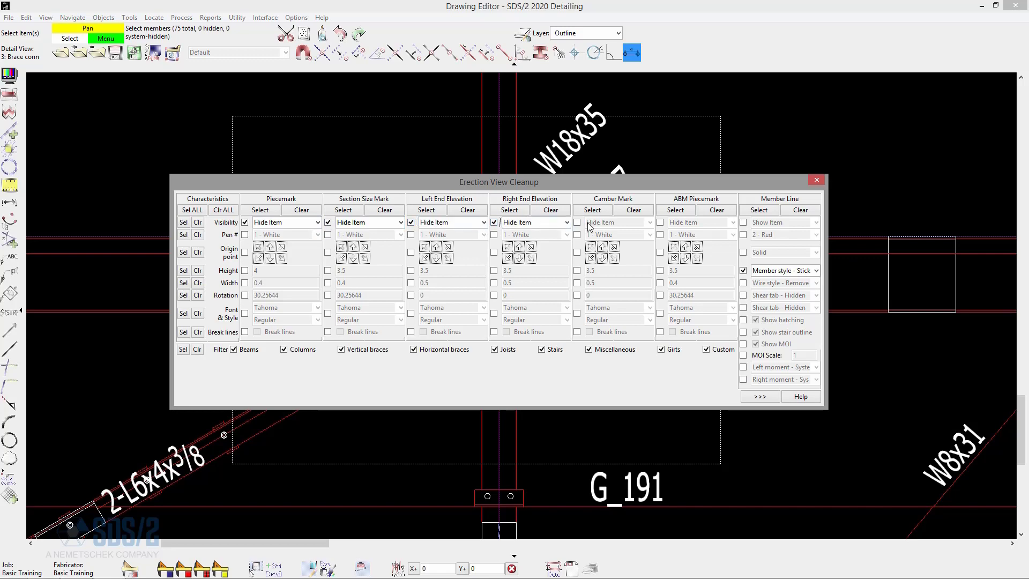
left_click(743, 271)
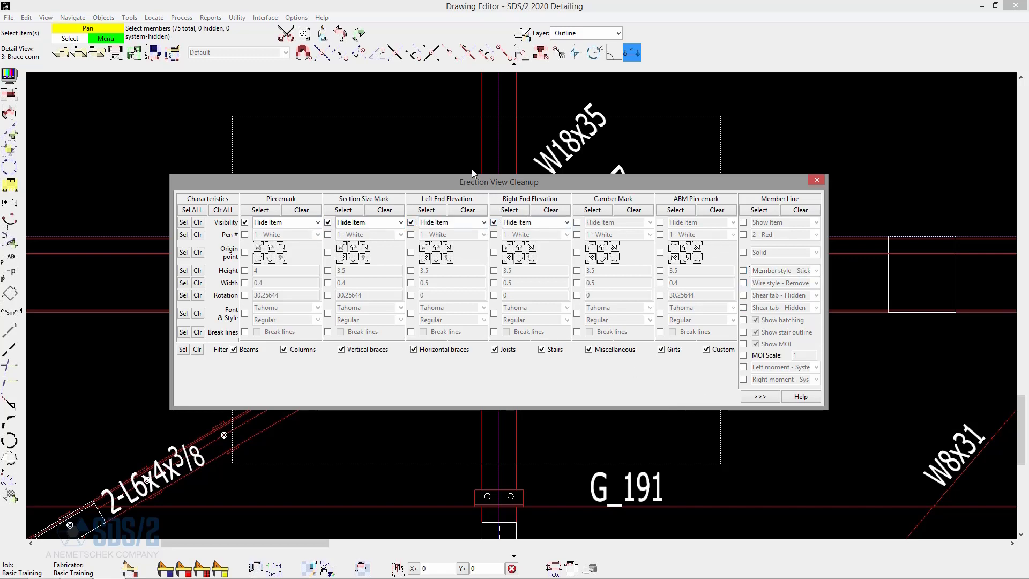
Apply the label-hiding cleanup to the members crossing the detail view frame.
left_click_drag(486, 183, 556, 501)
left_click_drag(681, 432, 310, 156)
right_click(312, 155)
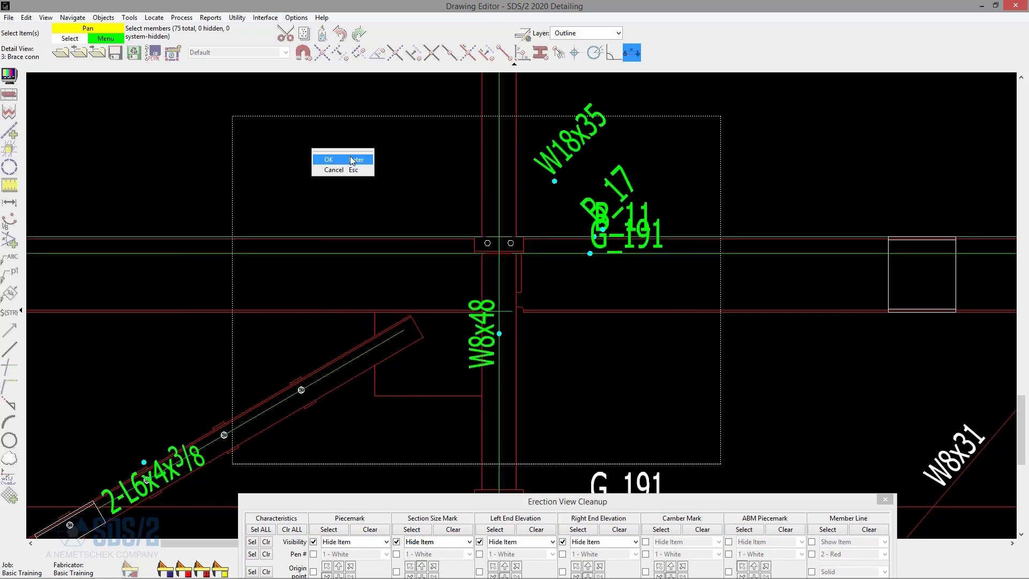
left_click(351, 157)
Hide the member lines of the same members in the detail frame and close Erection View Cleanup.
left_click_drag(654, 506, 547, 165)
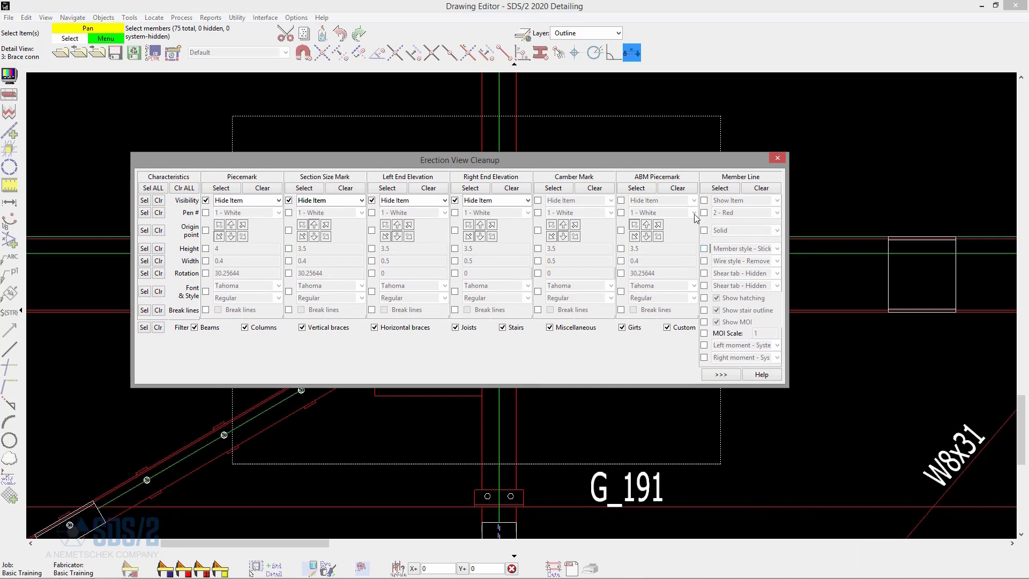
left_click(704, 201)
left_click(727, 203)
left_click(732, 217)
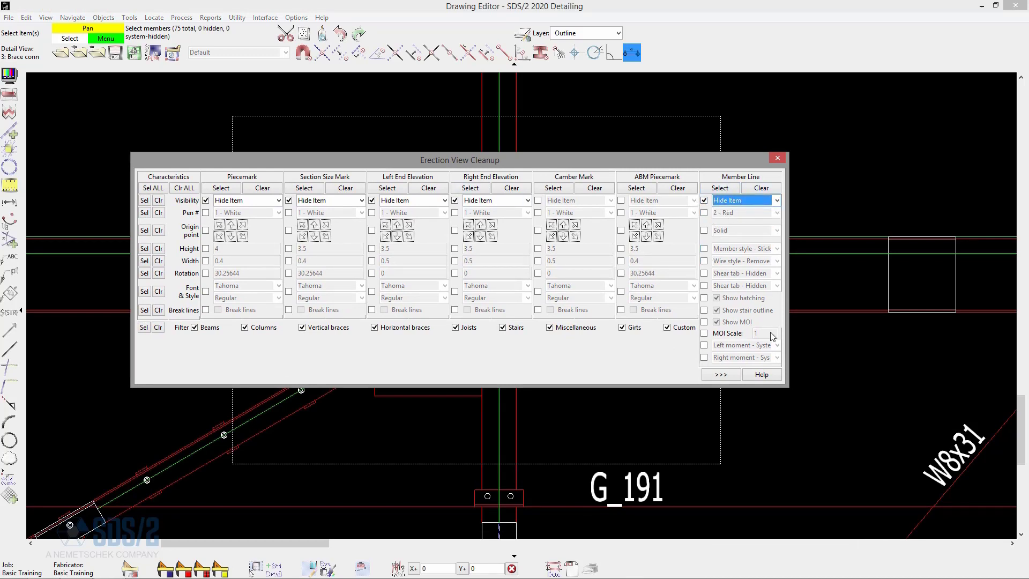
left_click_drag(652, 164, 674, 446)
right_click(600, 195)
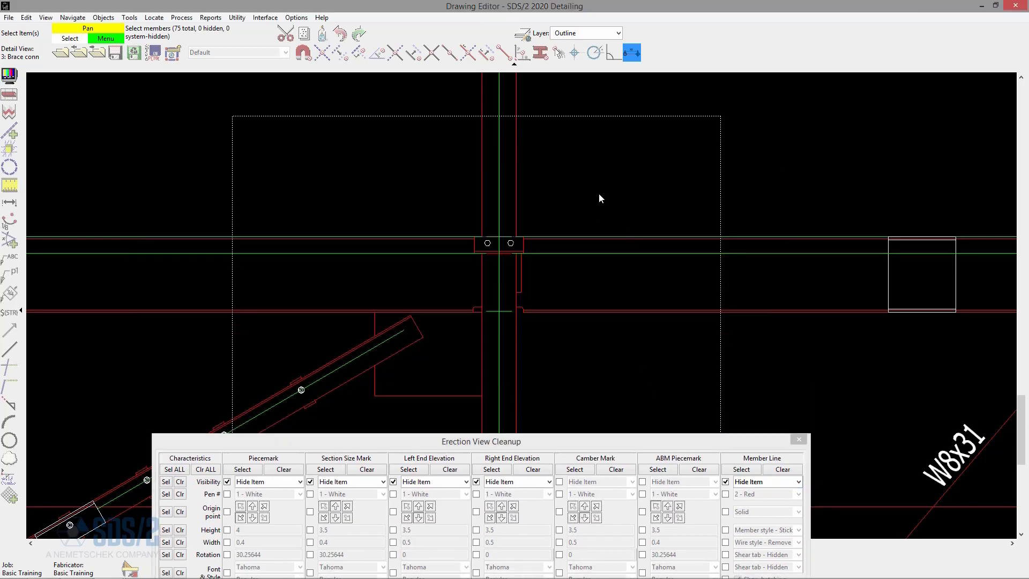
left_click(639, 206)
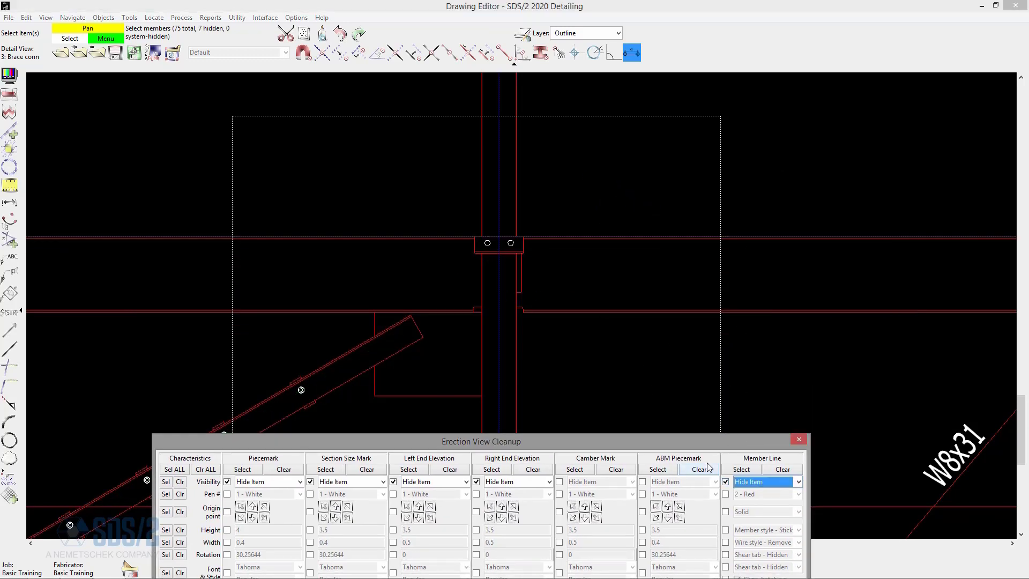
left_click_drag(784, 436, 845, 192)
left_click(859, 198)
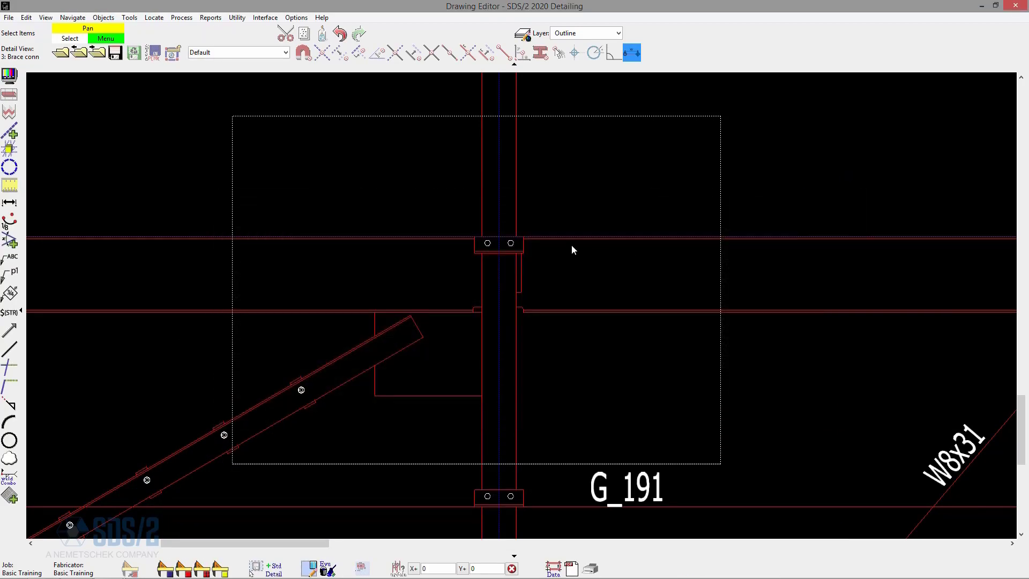
Save the cleaned-up Brace conn detail view and reopen erection view 3.
scroll(571, 244, "down", 2)
scroll(466, 230, "up", 2)
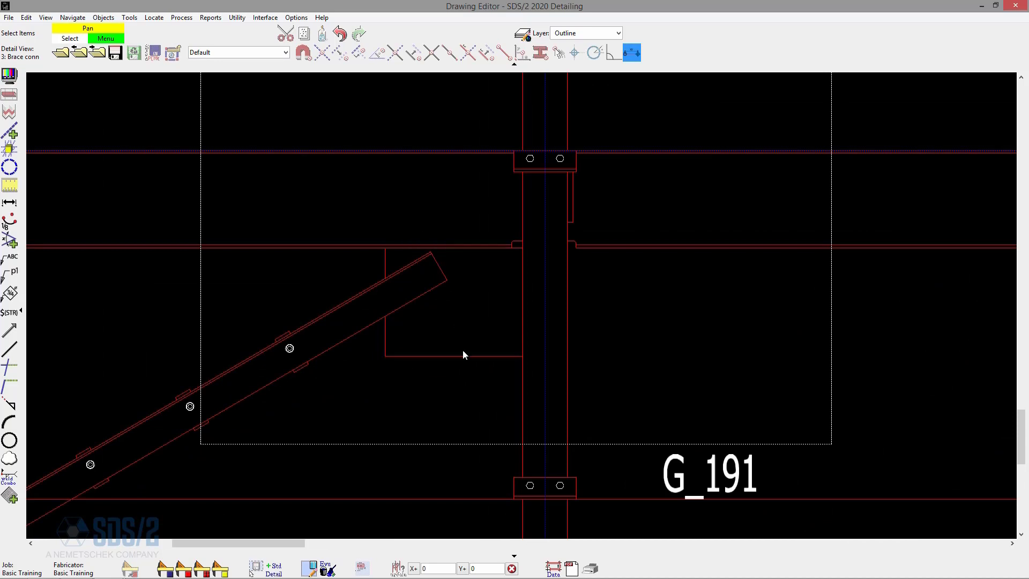
scroll(606, 372, "down", 3)
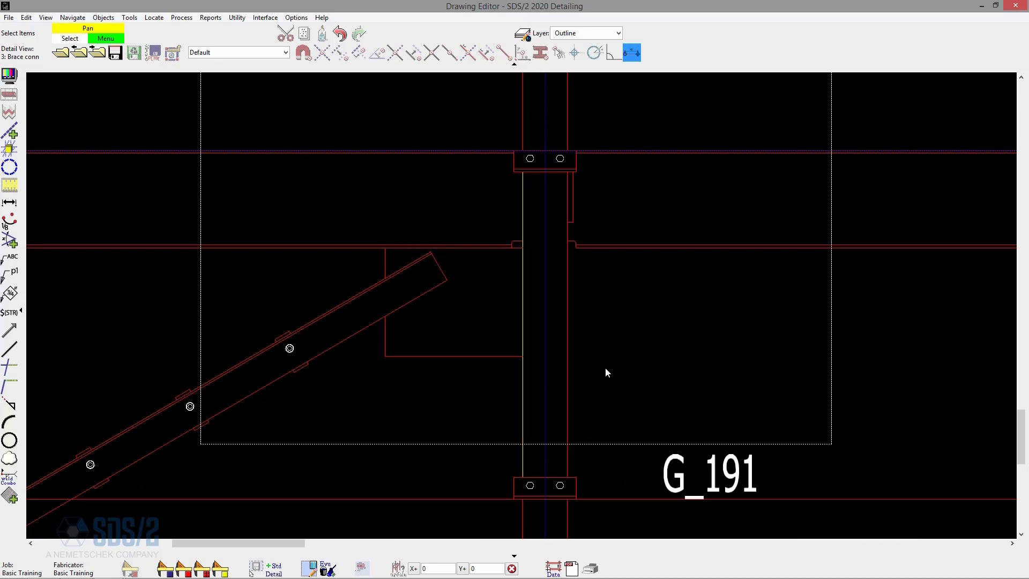
left_click(115, 53)
left_click(61, 53)
left_click(320, 299)
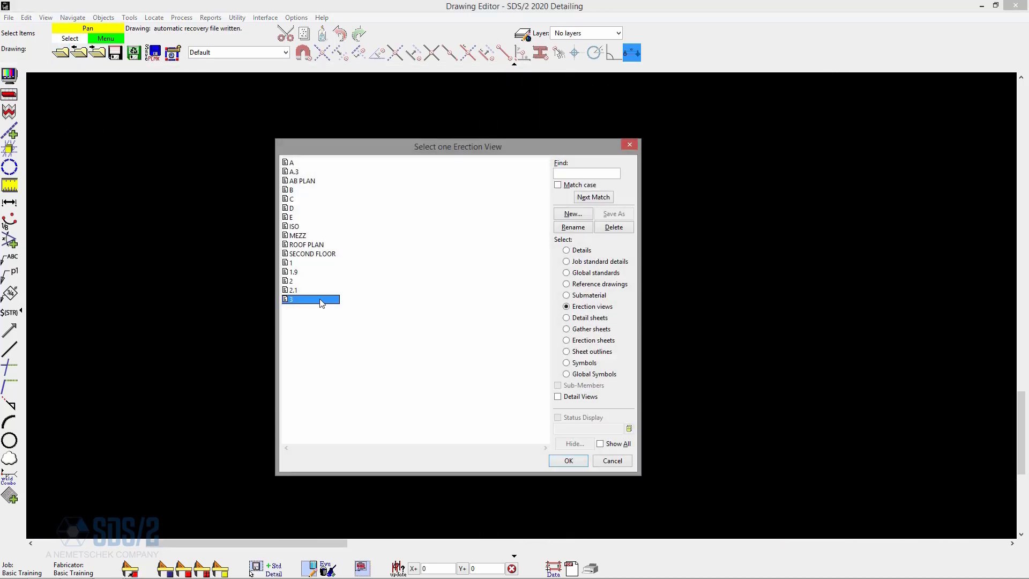
double_click(320, 300)
Move the Det. Brace conn callout on erection view 3 to the open space below brace VB_78, clear of the framing.
scroll(371, 328, "down", 2)
scroll(595, 219, "up", 3)
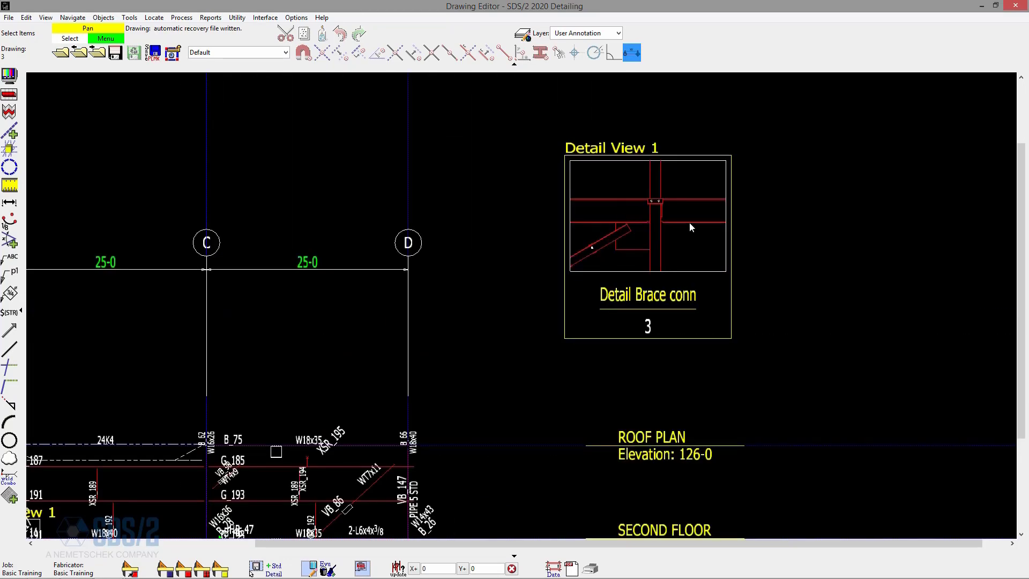
scroll(690, 227, "up", 1)
scroll(724, 156, "down", 3)
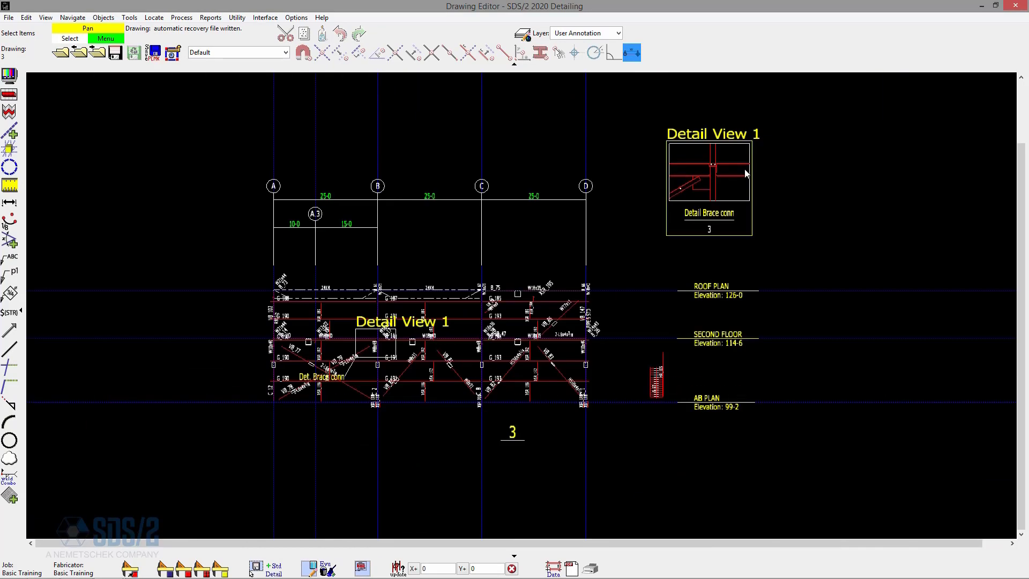
scroll(339, 368, "up", 2)
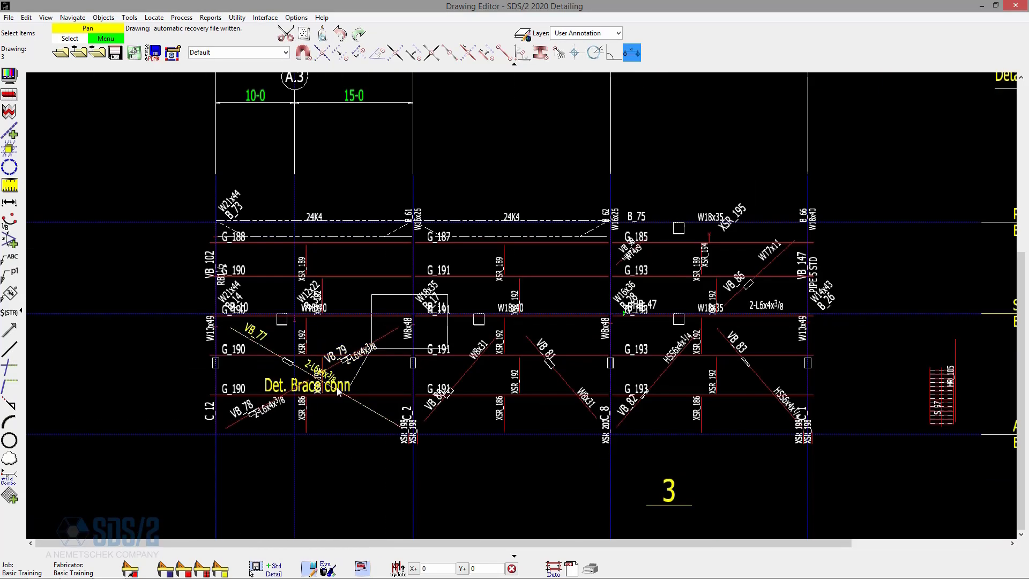
scroll(307, 389, "up", 2)
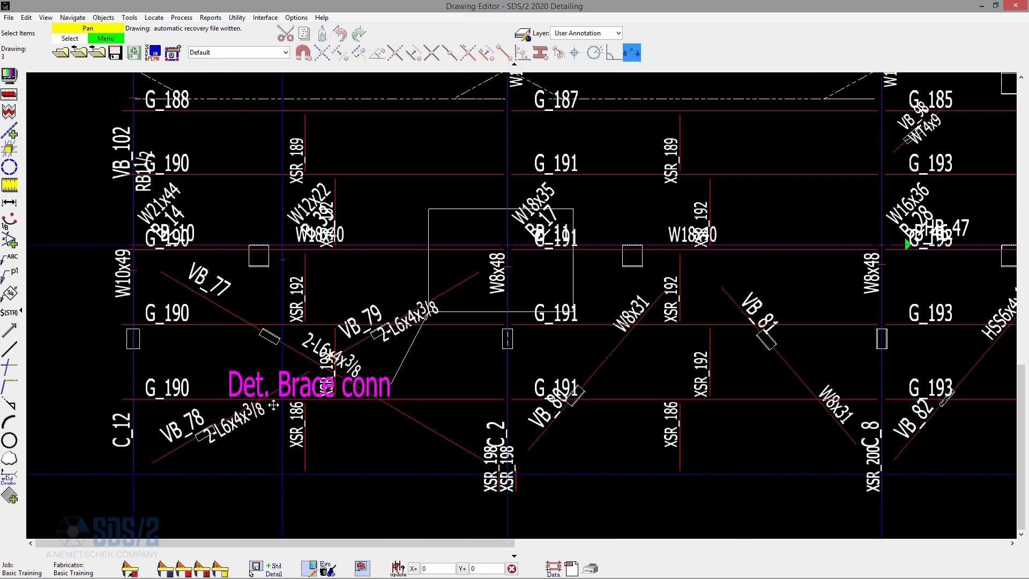
left_click(230, 509)
scroll(320, 339, "down", 3)
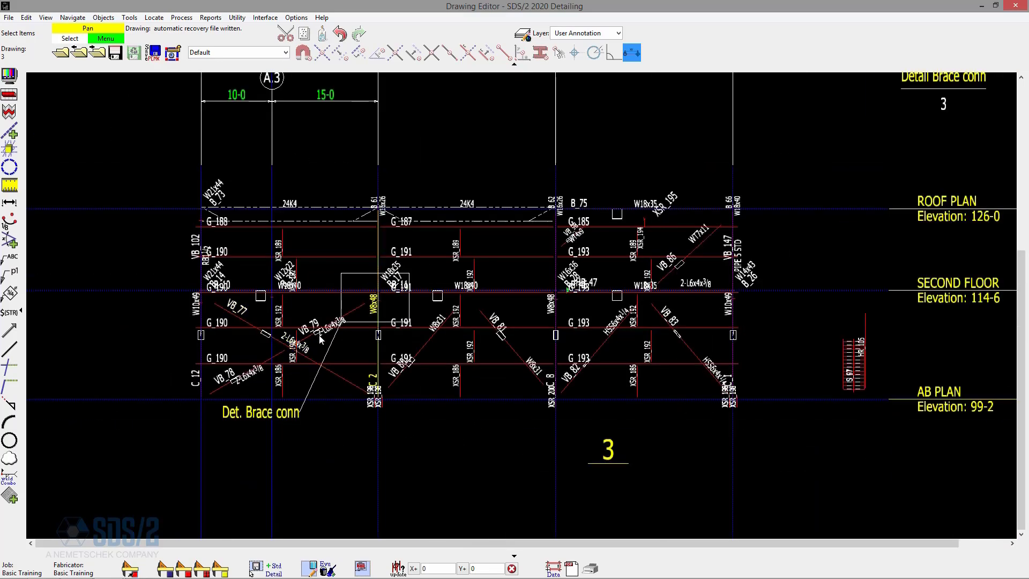
scroll(430, 400, "down", 2)
scroll(527, 168, "up", 2)
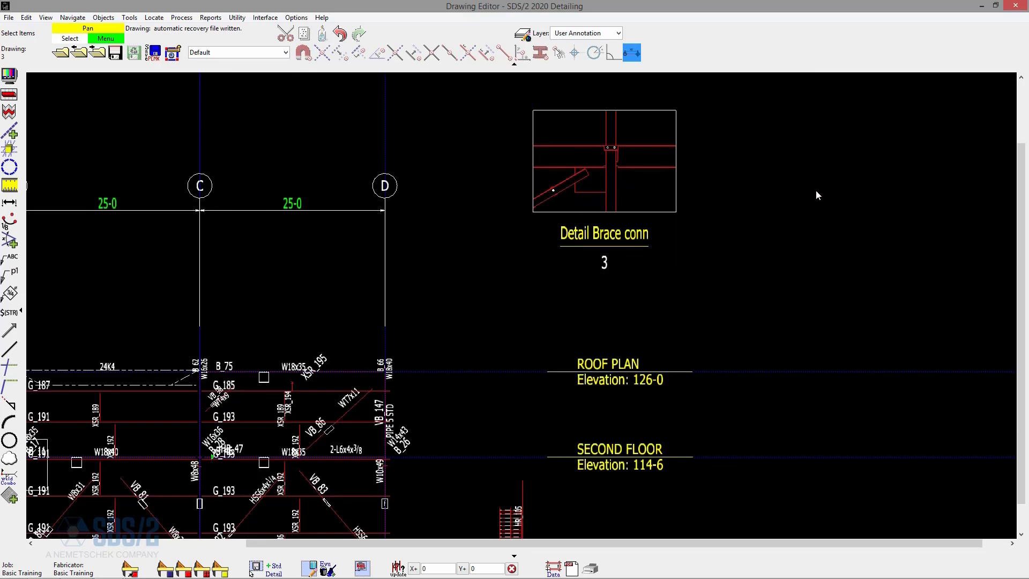
scroll(816, 194, "down", 2)
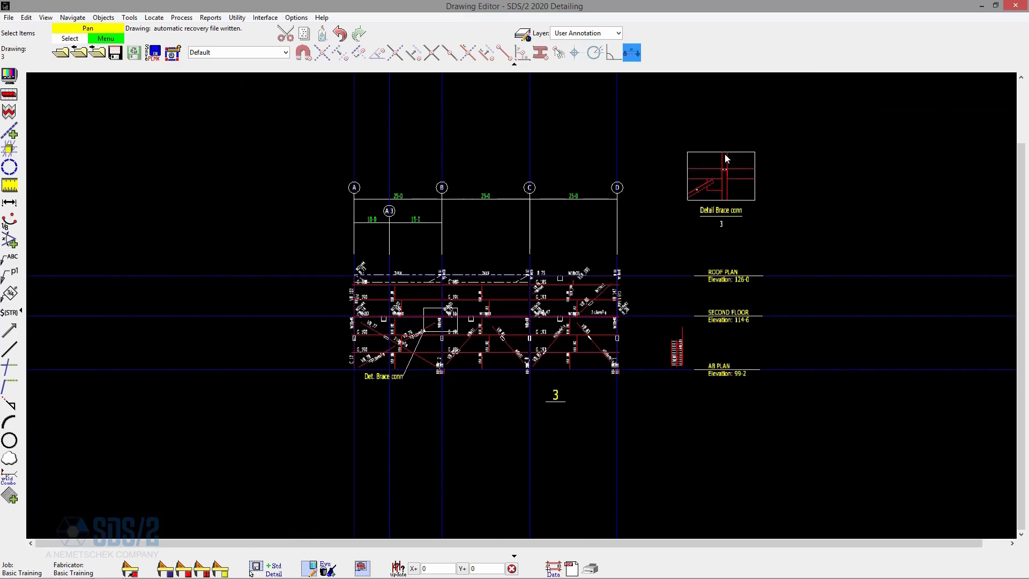